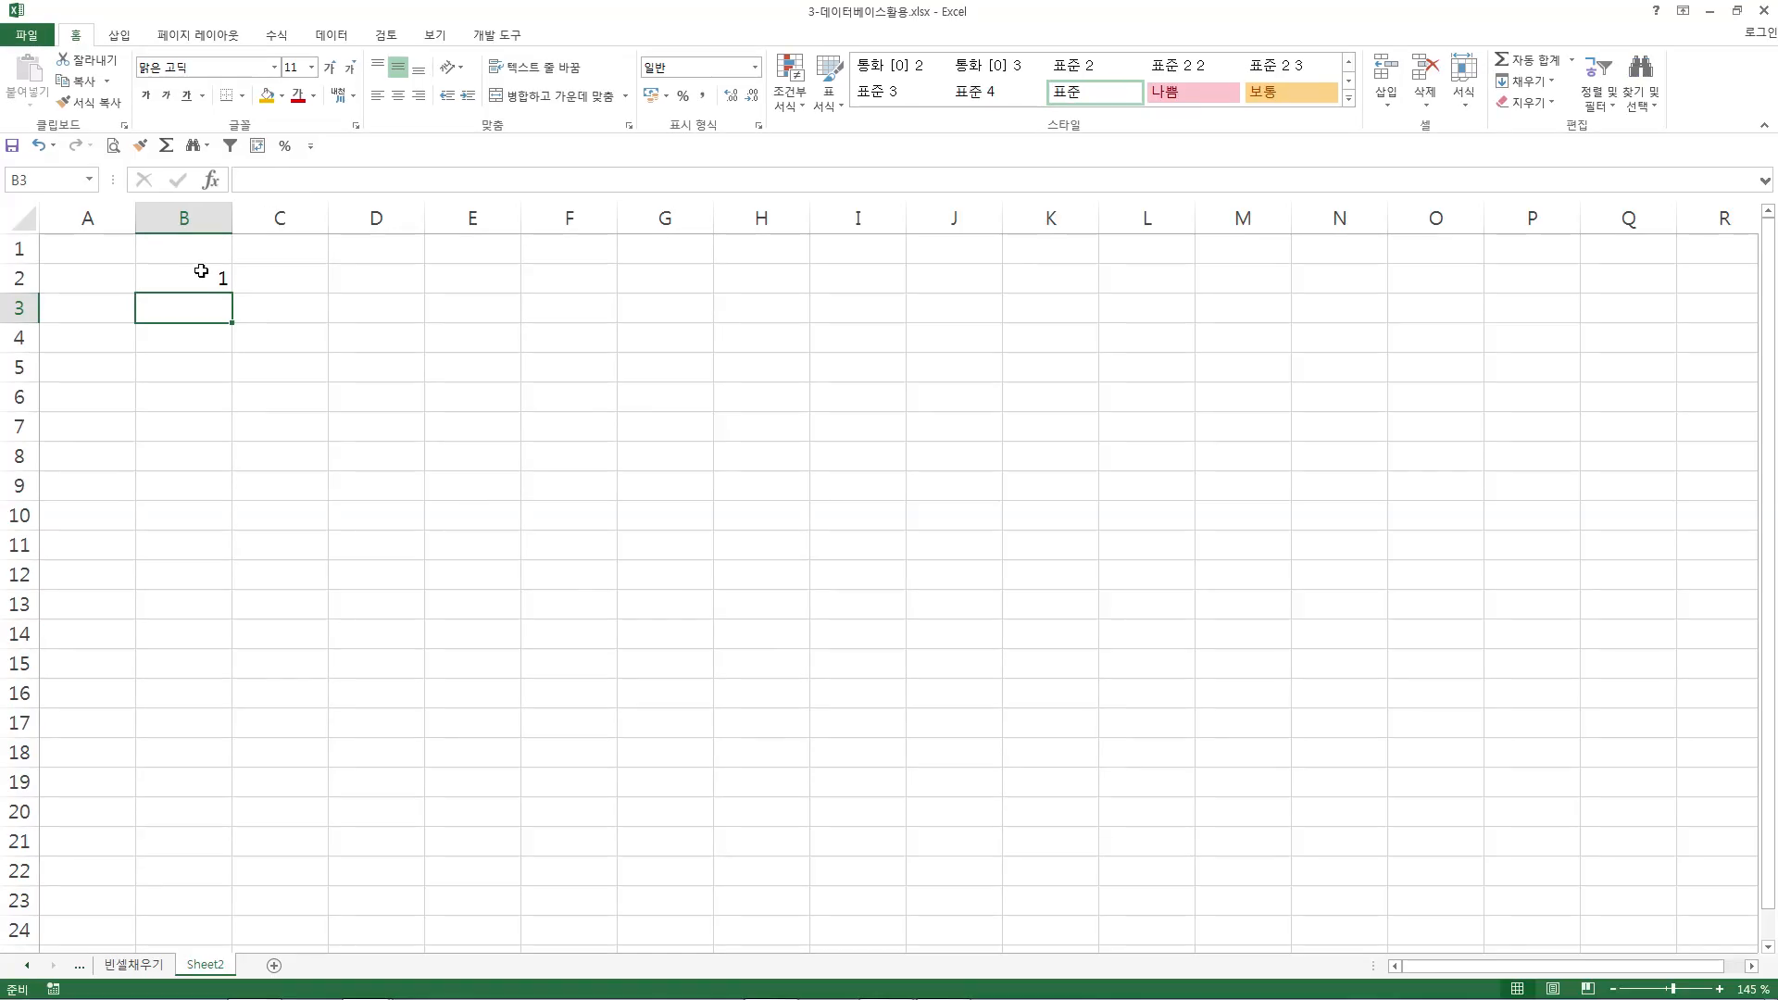
# Fill the value 1 from B2 down through B8.
pyautogui.click(202, 274)
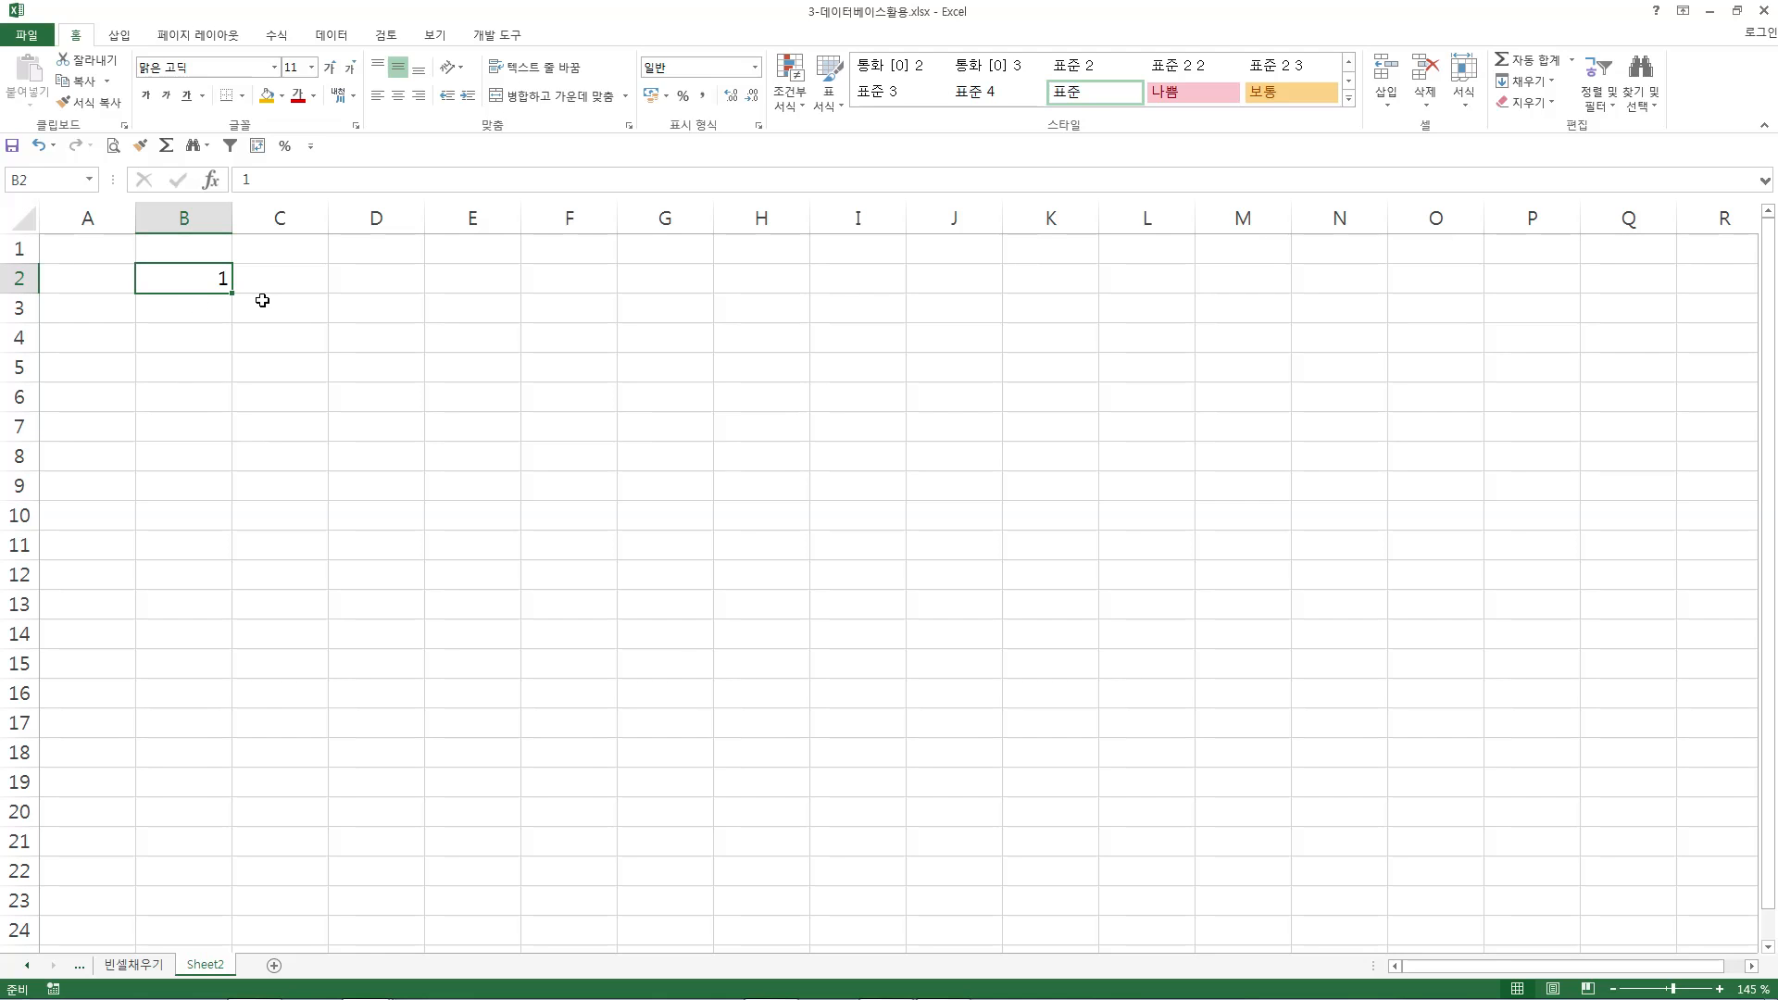
pyautogui.hotkey('ctrl', '1')
pyautogui.click(480, 501)
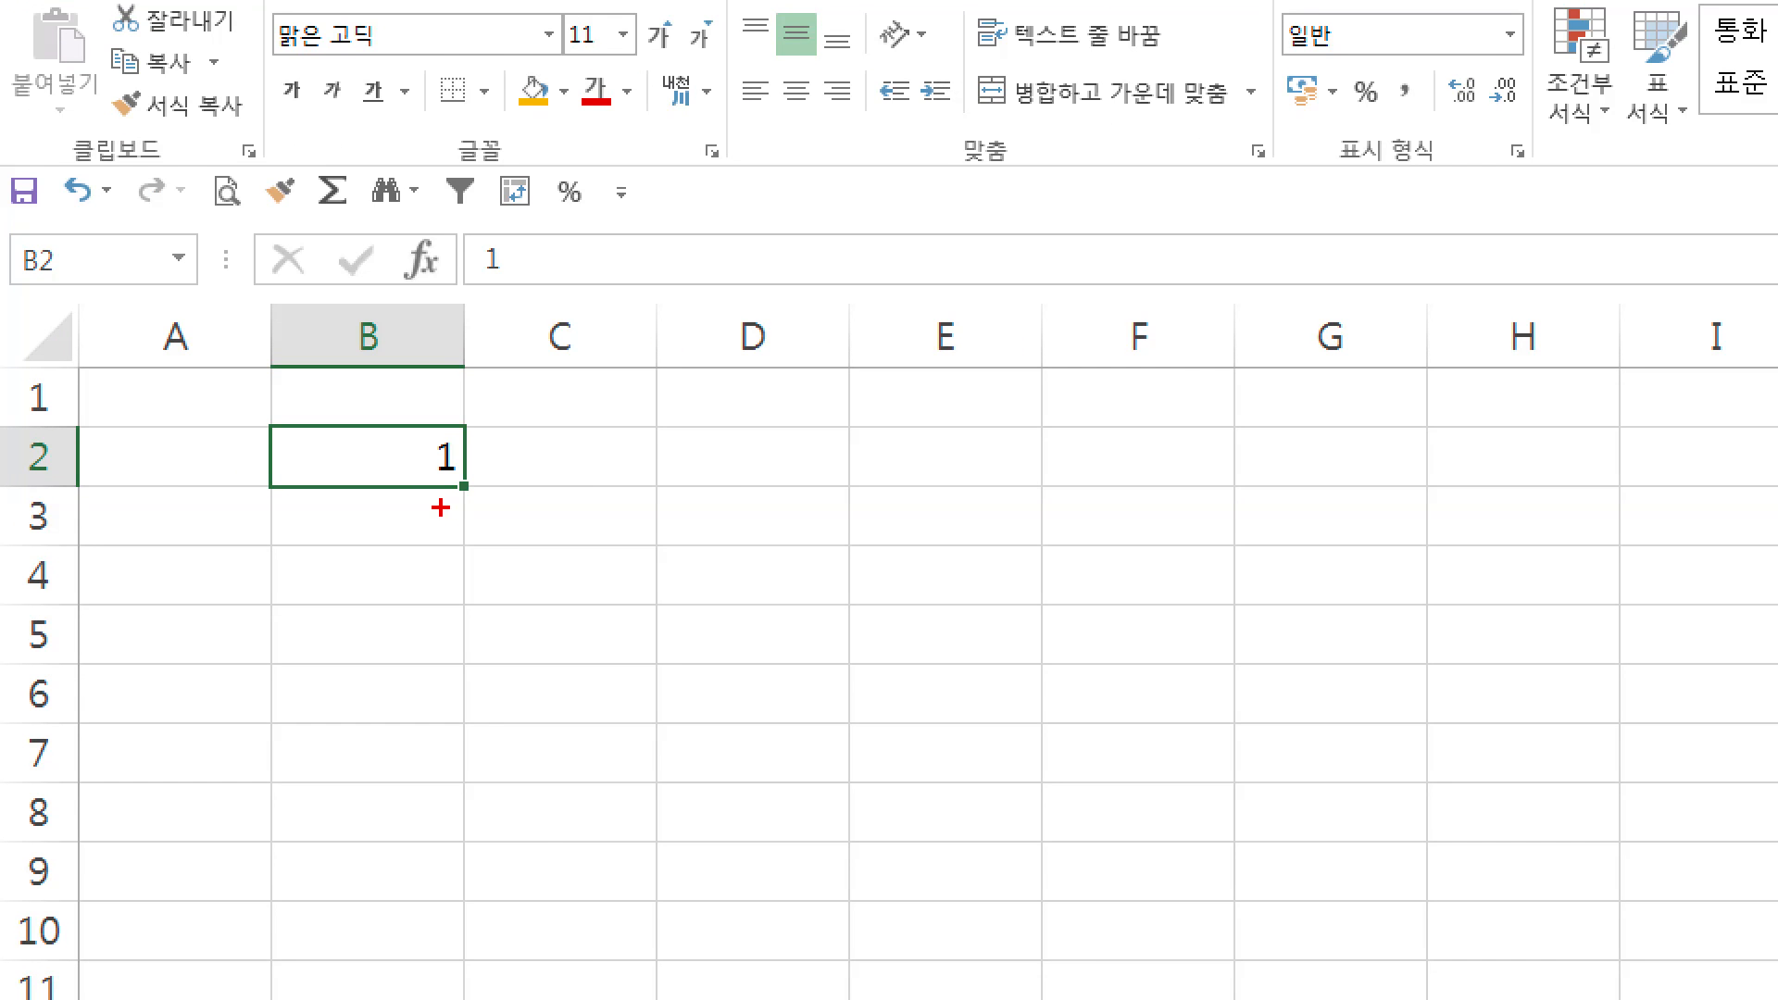
pyautogui.moveTo(442, 508); pyautogui.dragTo(505, 507)
pyautogui.press('Escape')
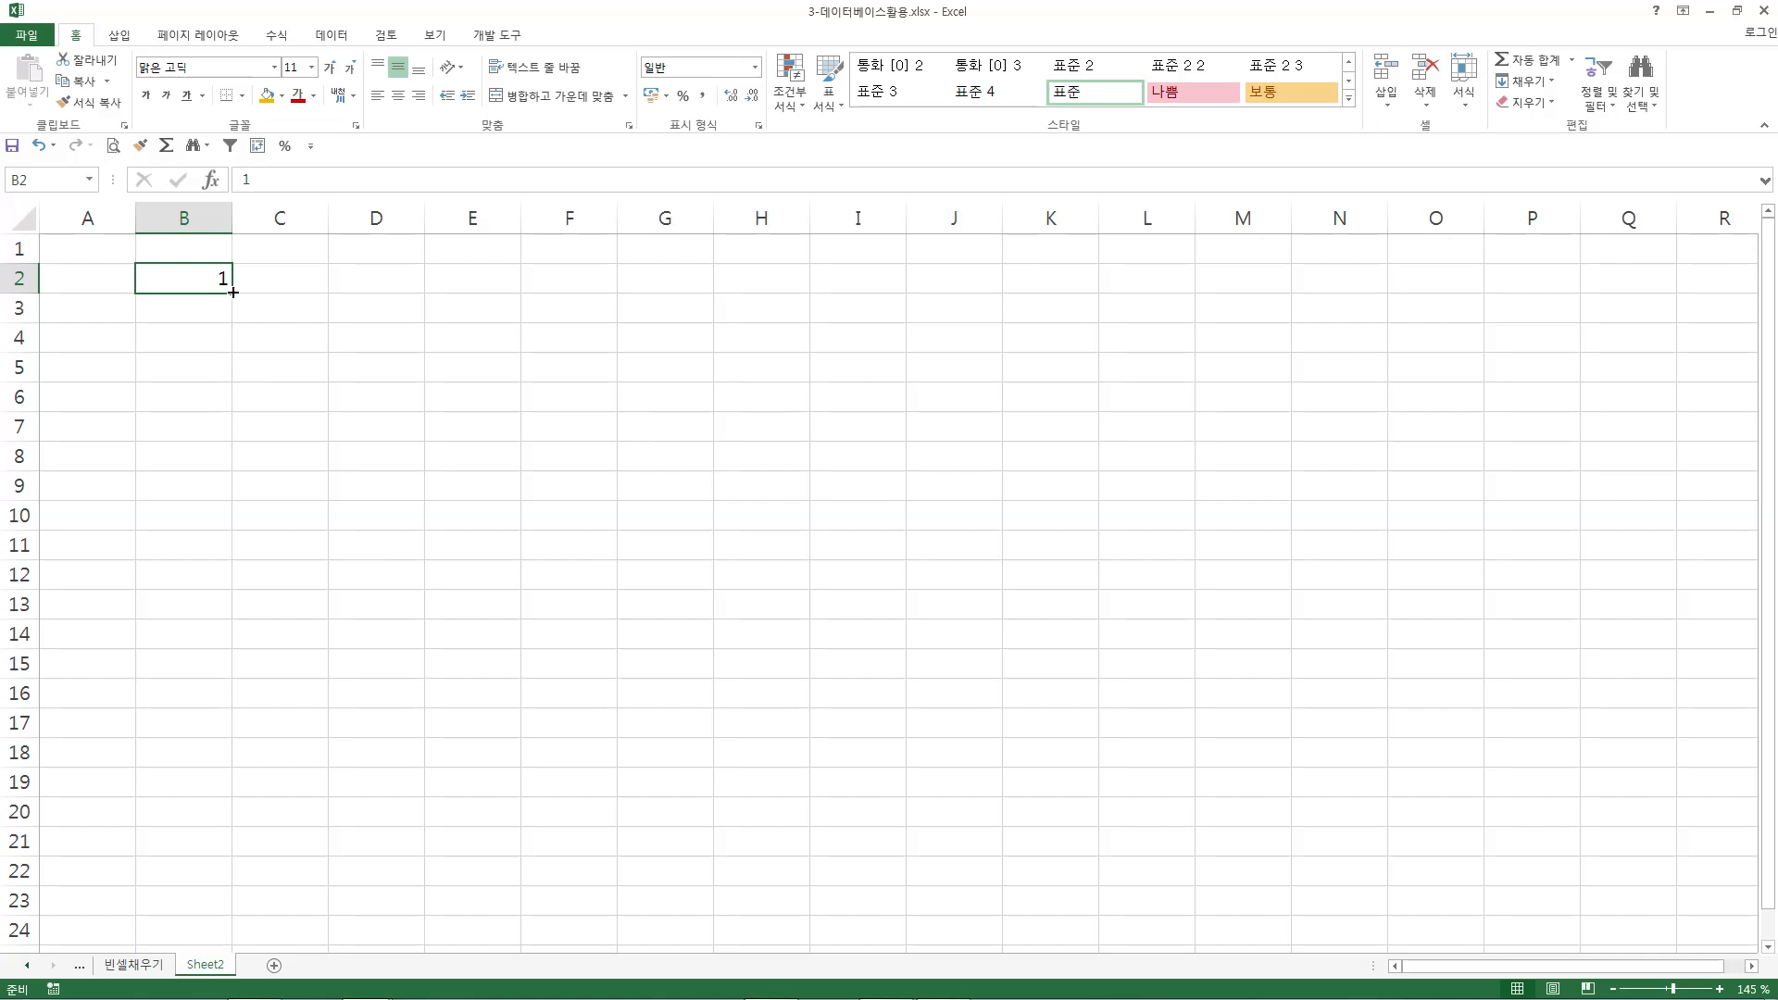
pyautogui.moveTo(233, 293); pyautogui.dragTo(205, 467)
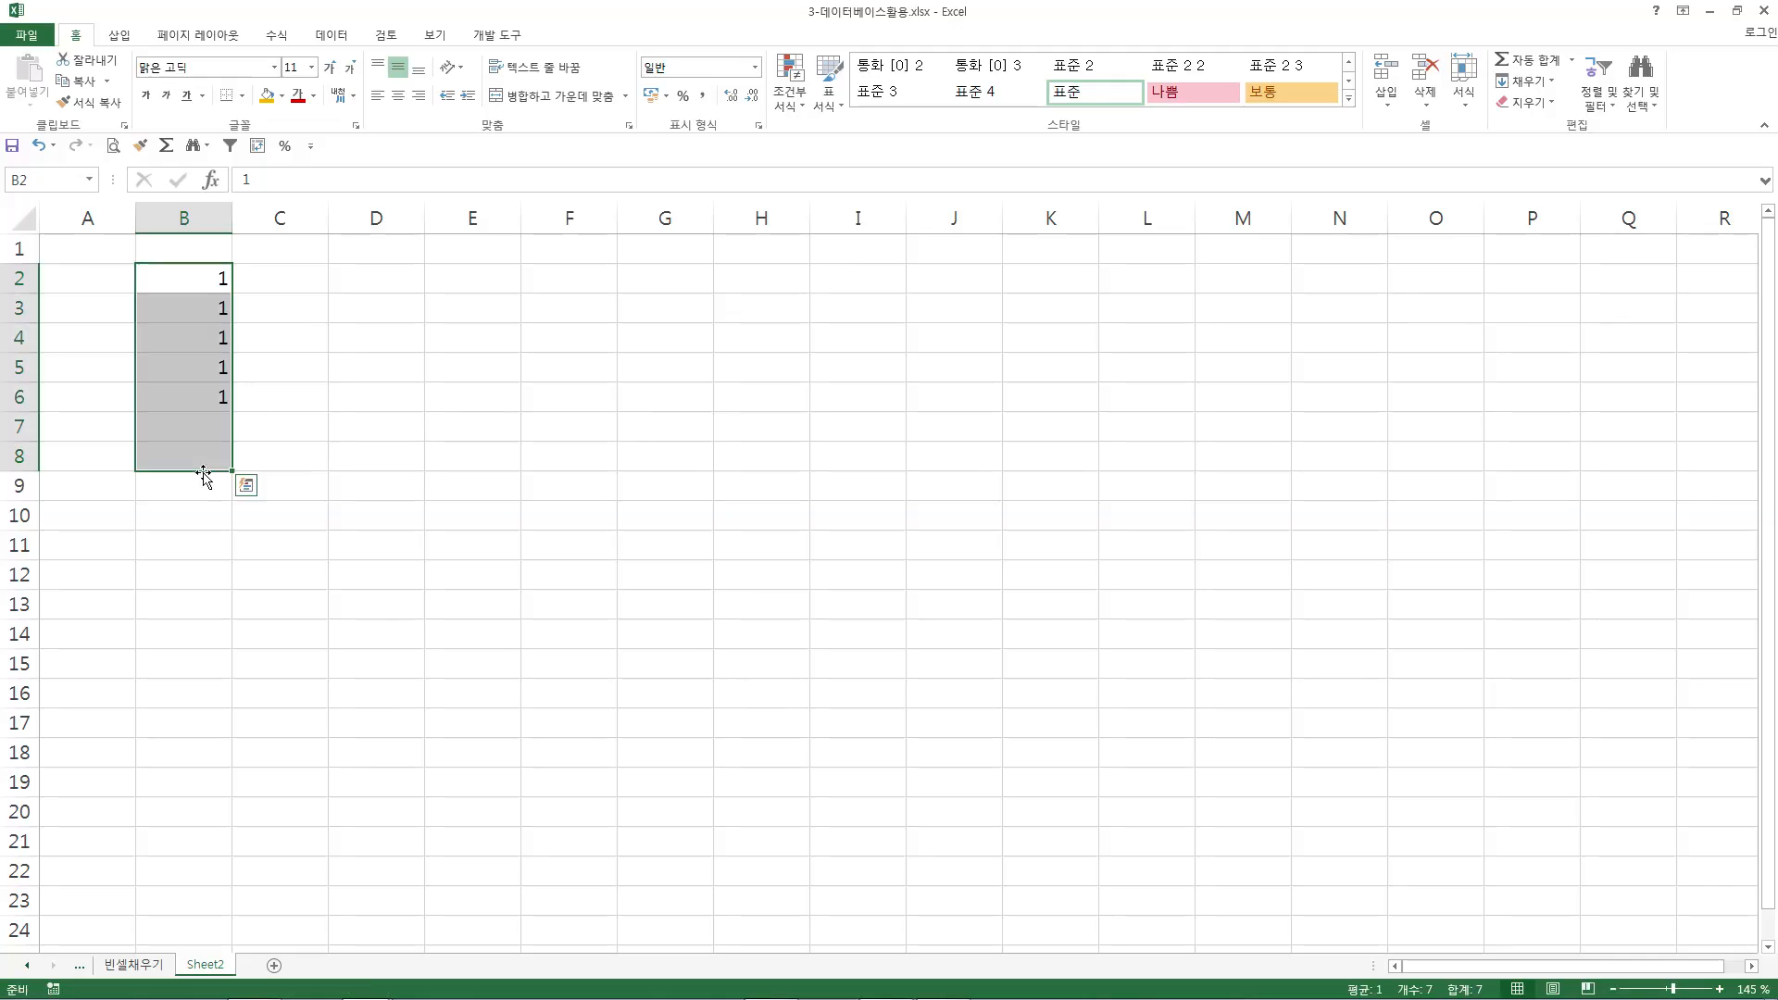
pyautogui.hotkey('ctrl', '1')
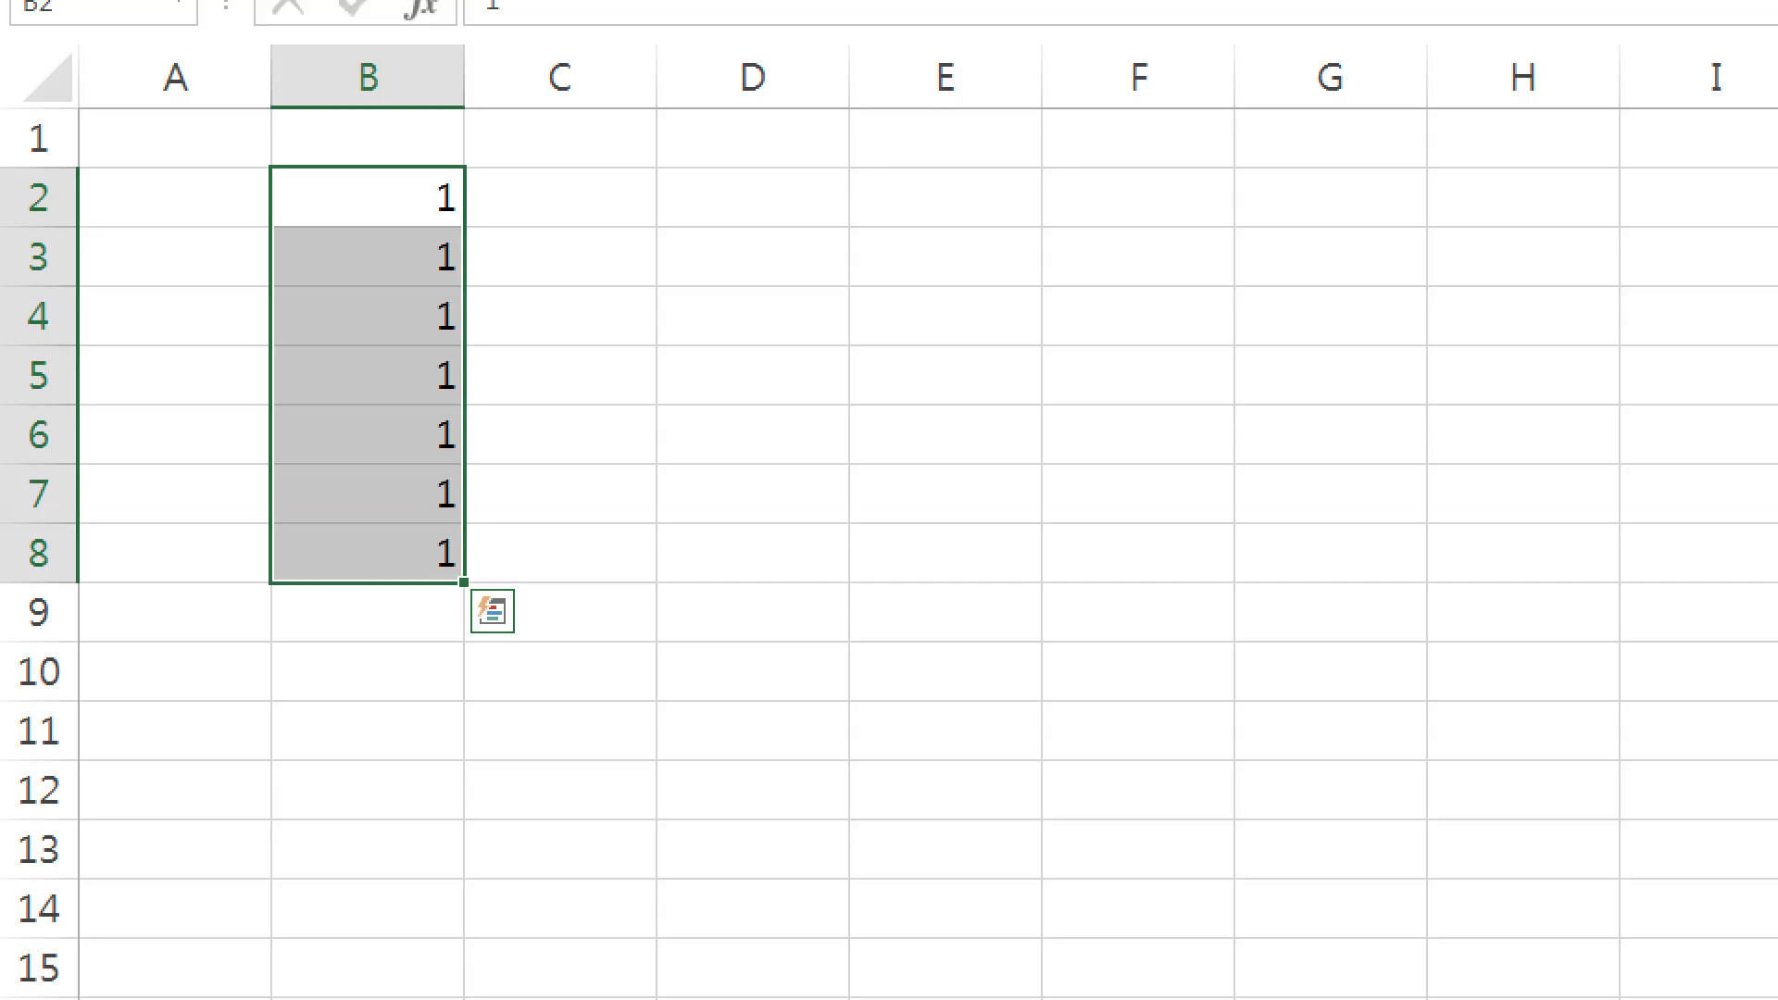
pyautogui.press('Escape')
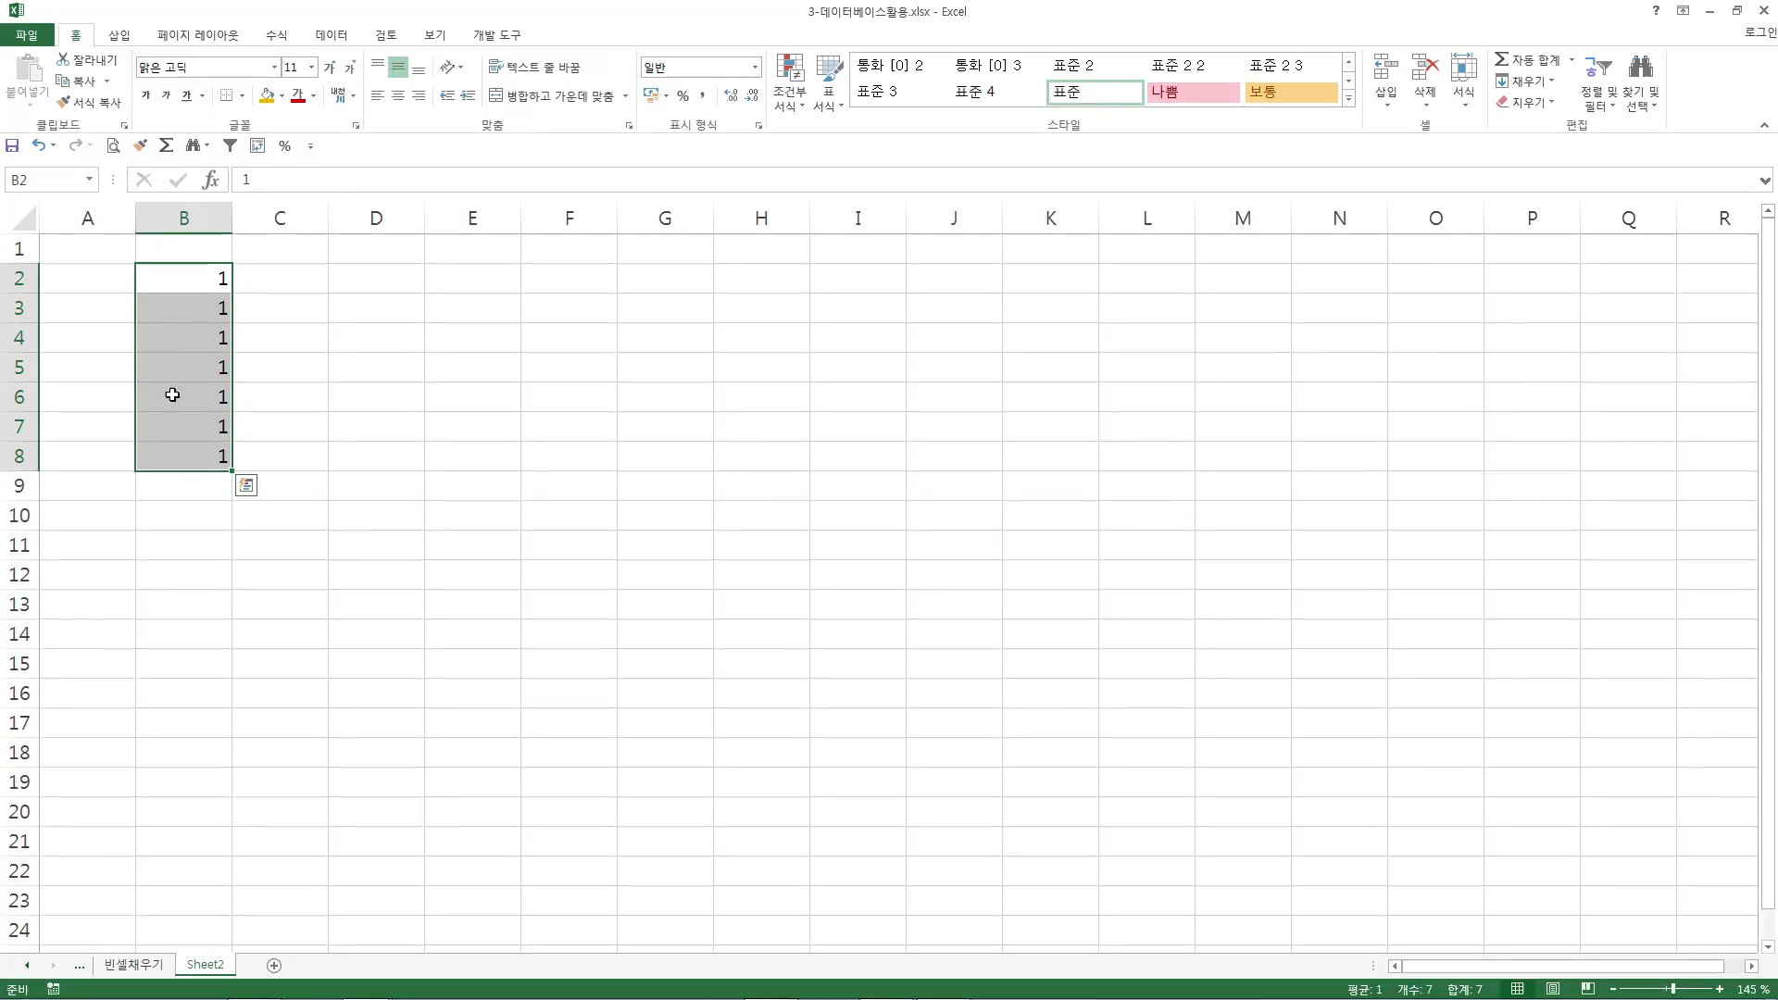
# Enter 1 simultaneously in the non-adjacent cells D2, D4, D6 and F2.
pyautogui.click(379, 279)
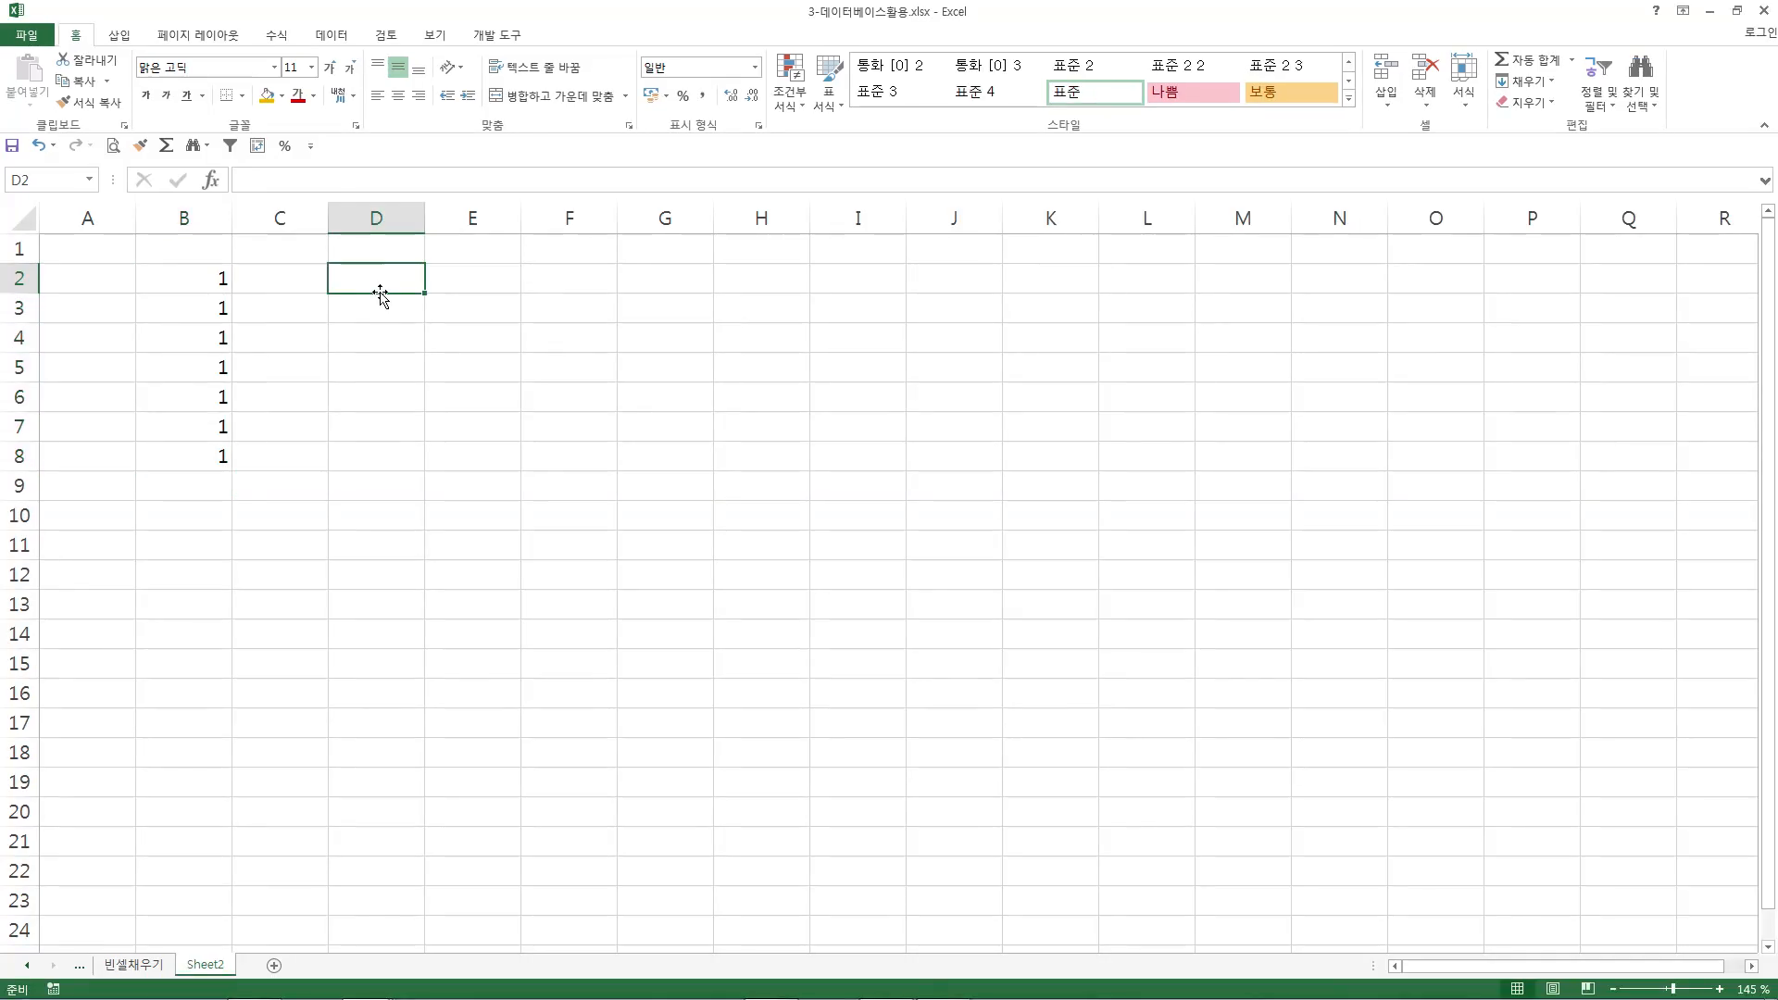
pyautogui.keyDown('ctrl'); pyautogui.click(370, 343); pyautogui.keyUp('ctrl')
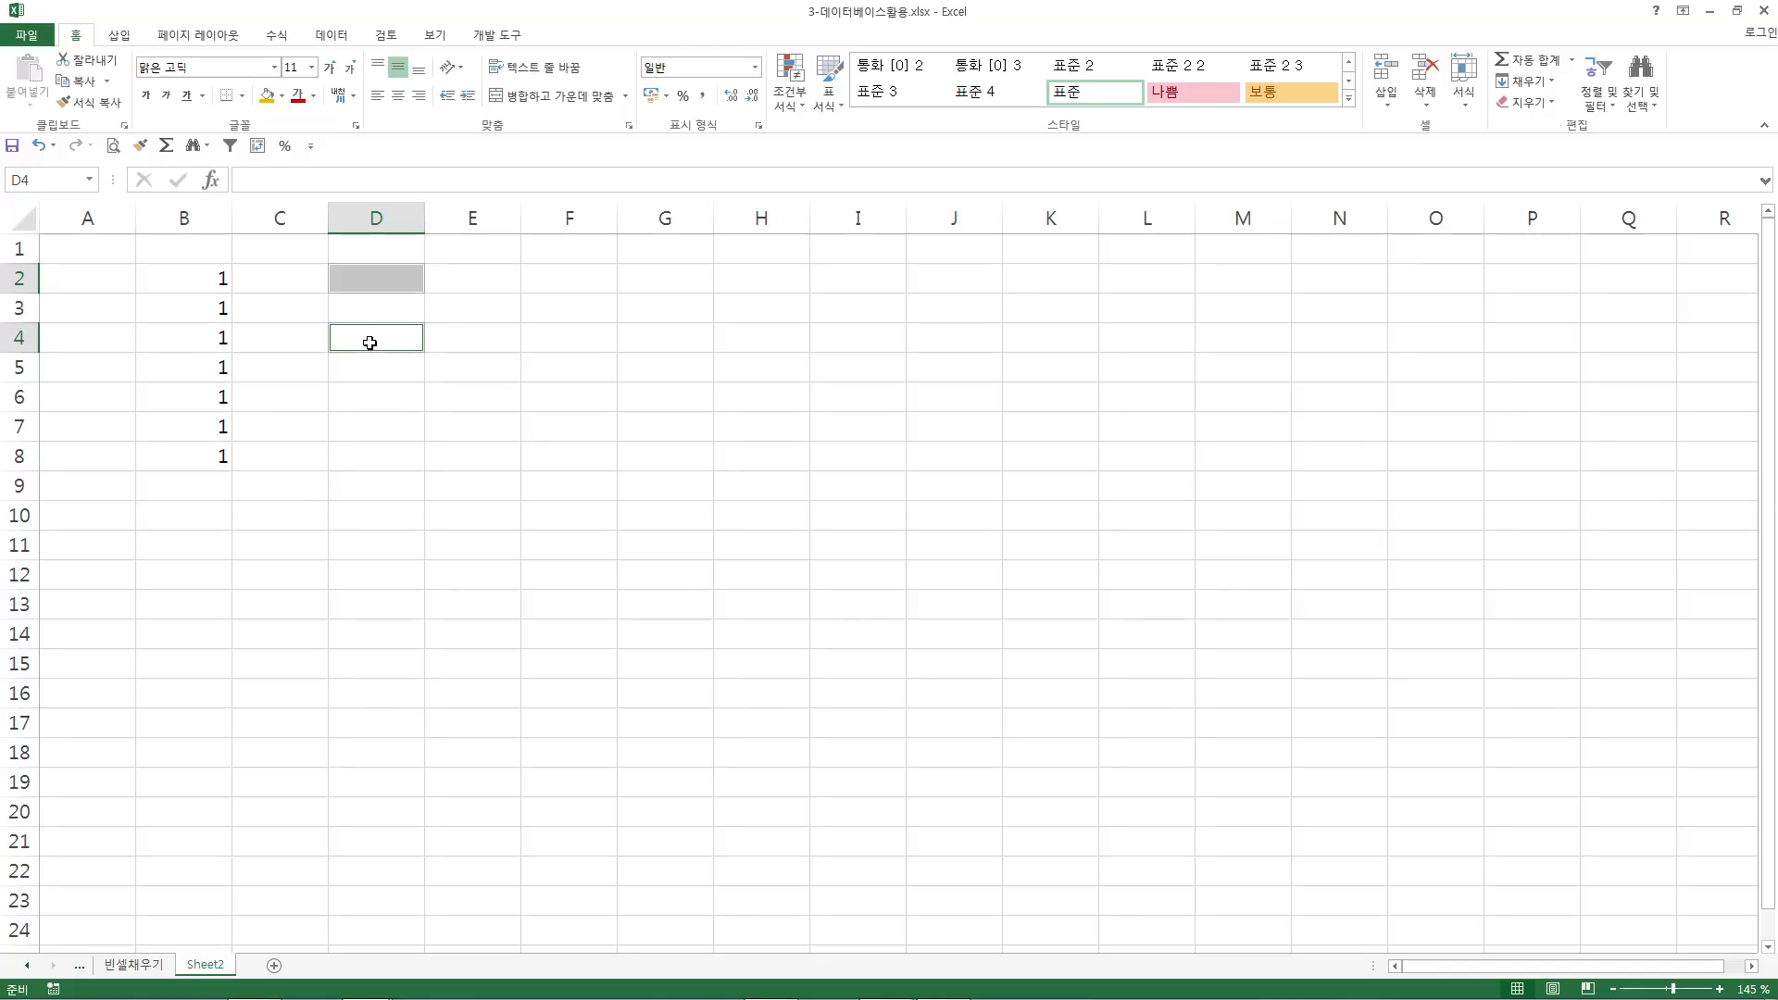
pyautogui.keyDown('ctrl'); pyautogui.click(358, 403); pyautogui.keyUp('ctrl')
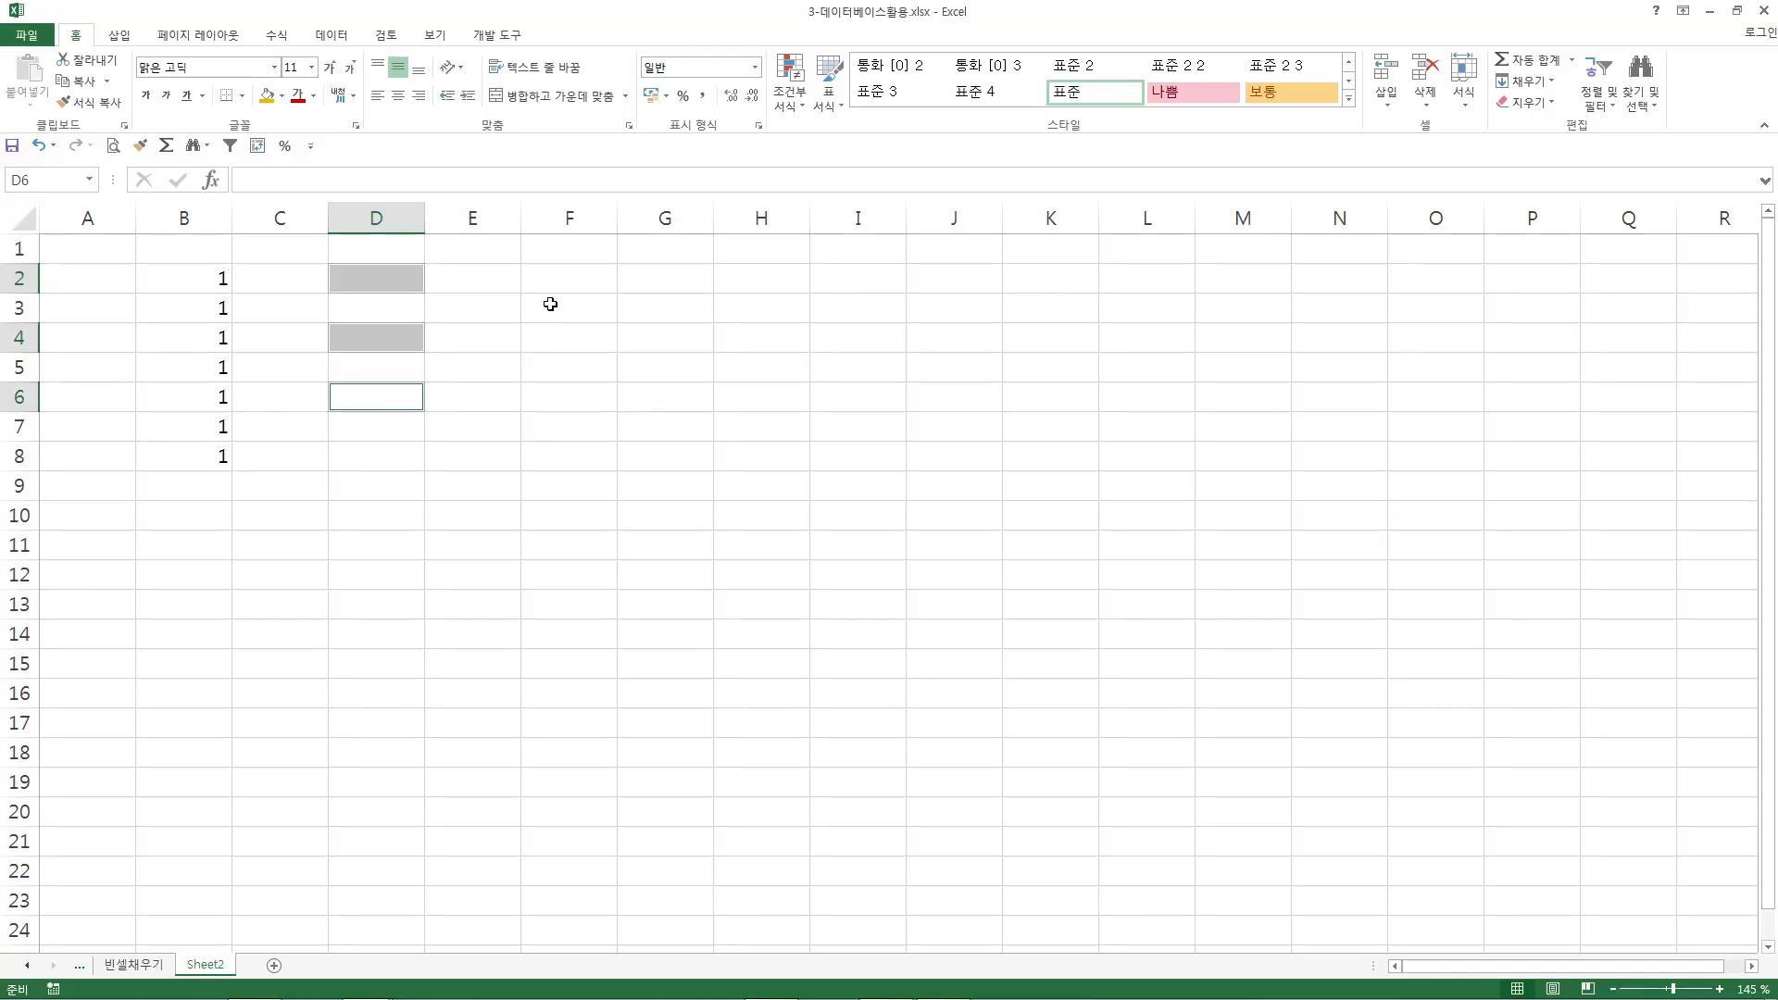
pyautogui.keyDown('ctrl'); pyautogui.click(556, 274); pyautogui.keyUp('ctrl')
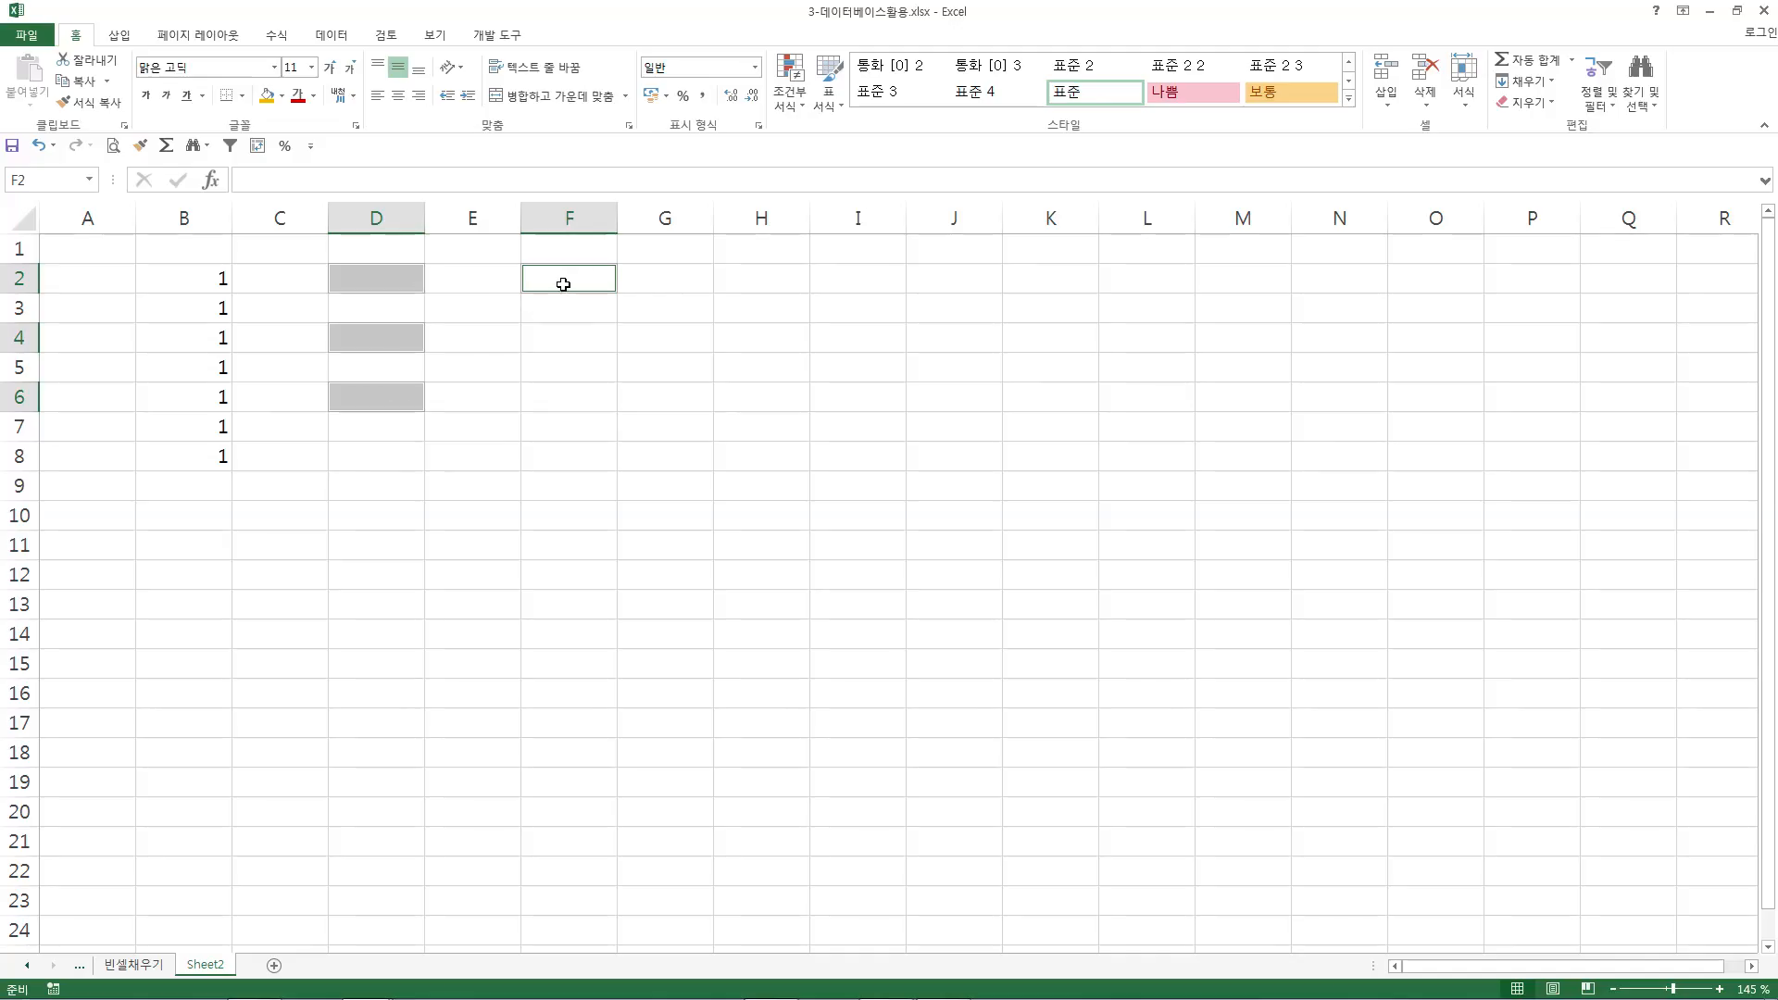
pyautogui.write('1')
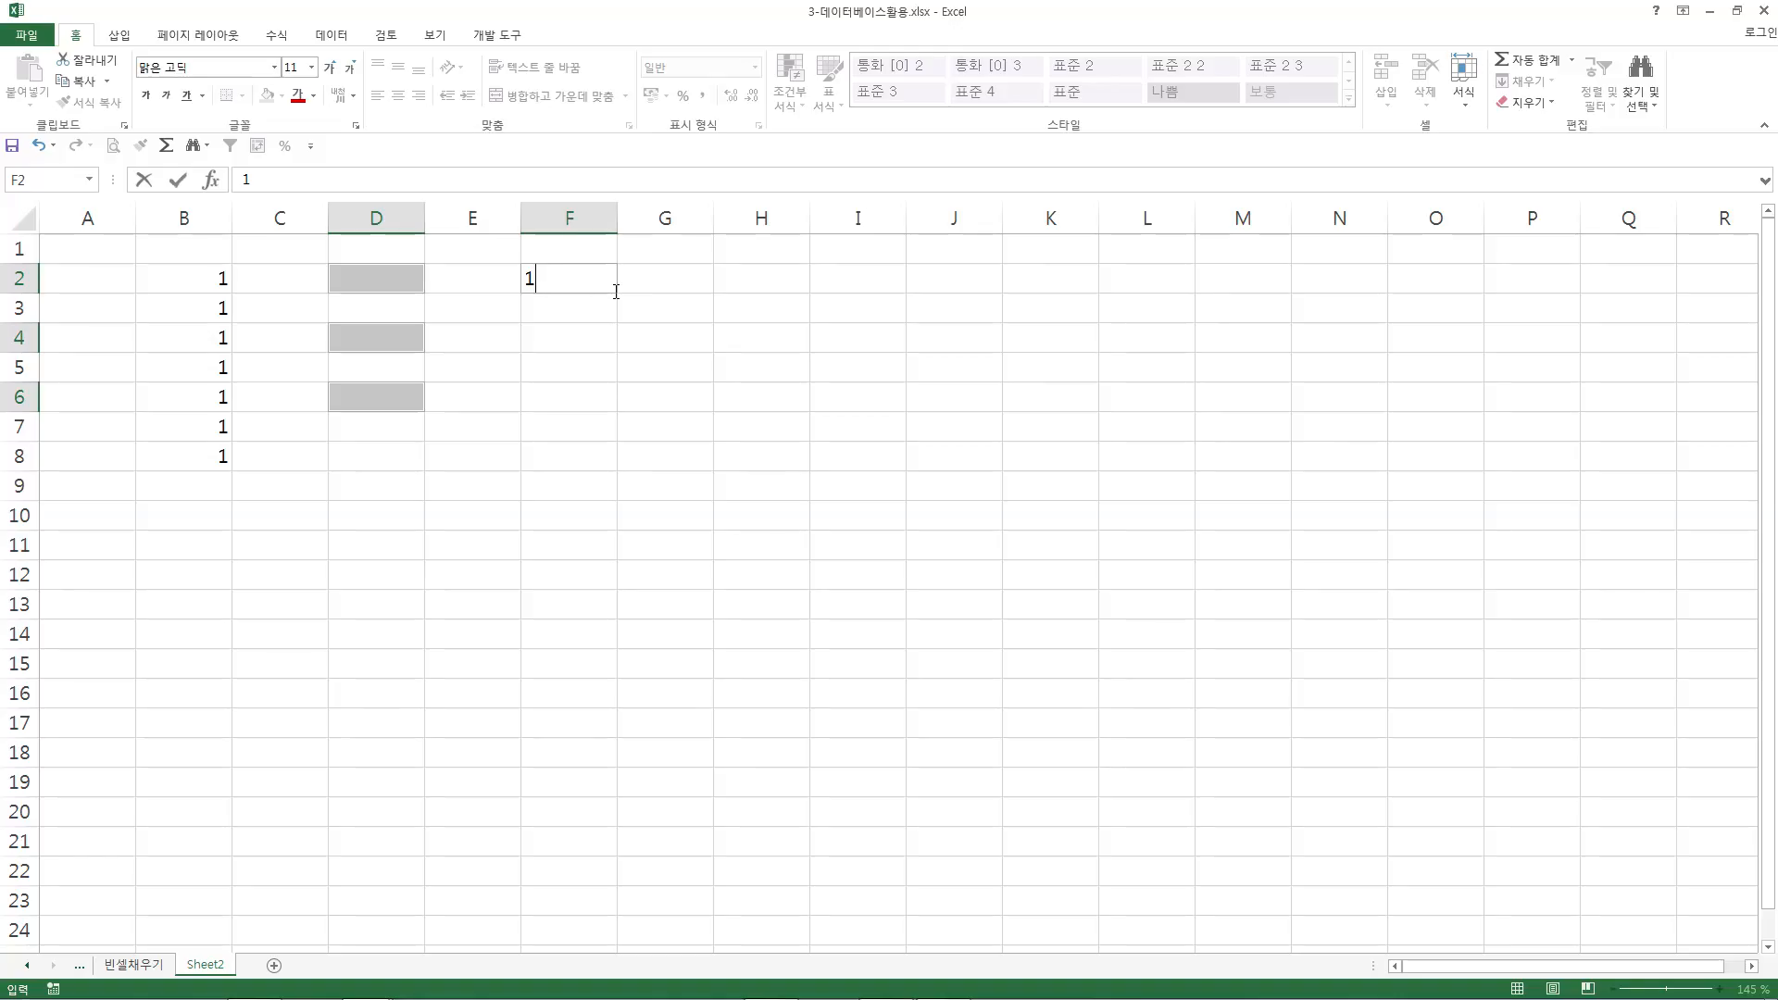
pyautogui.hotkey('ctrl', 'Return')
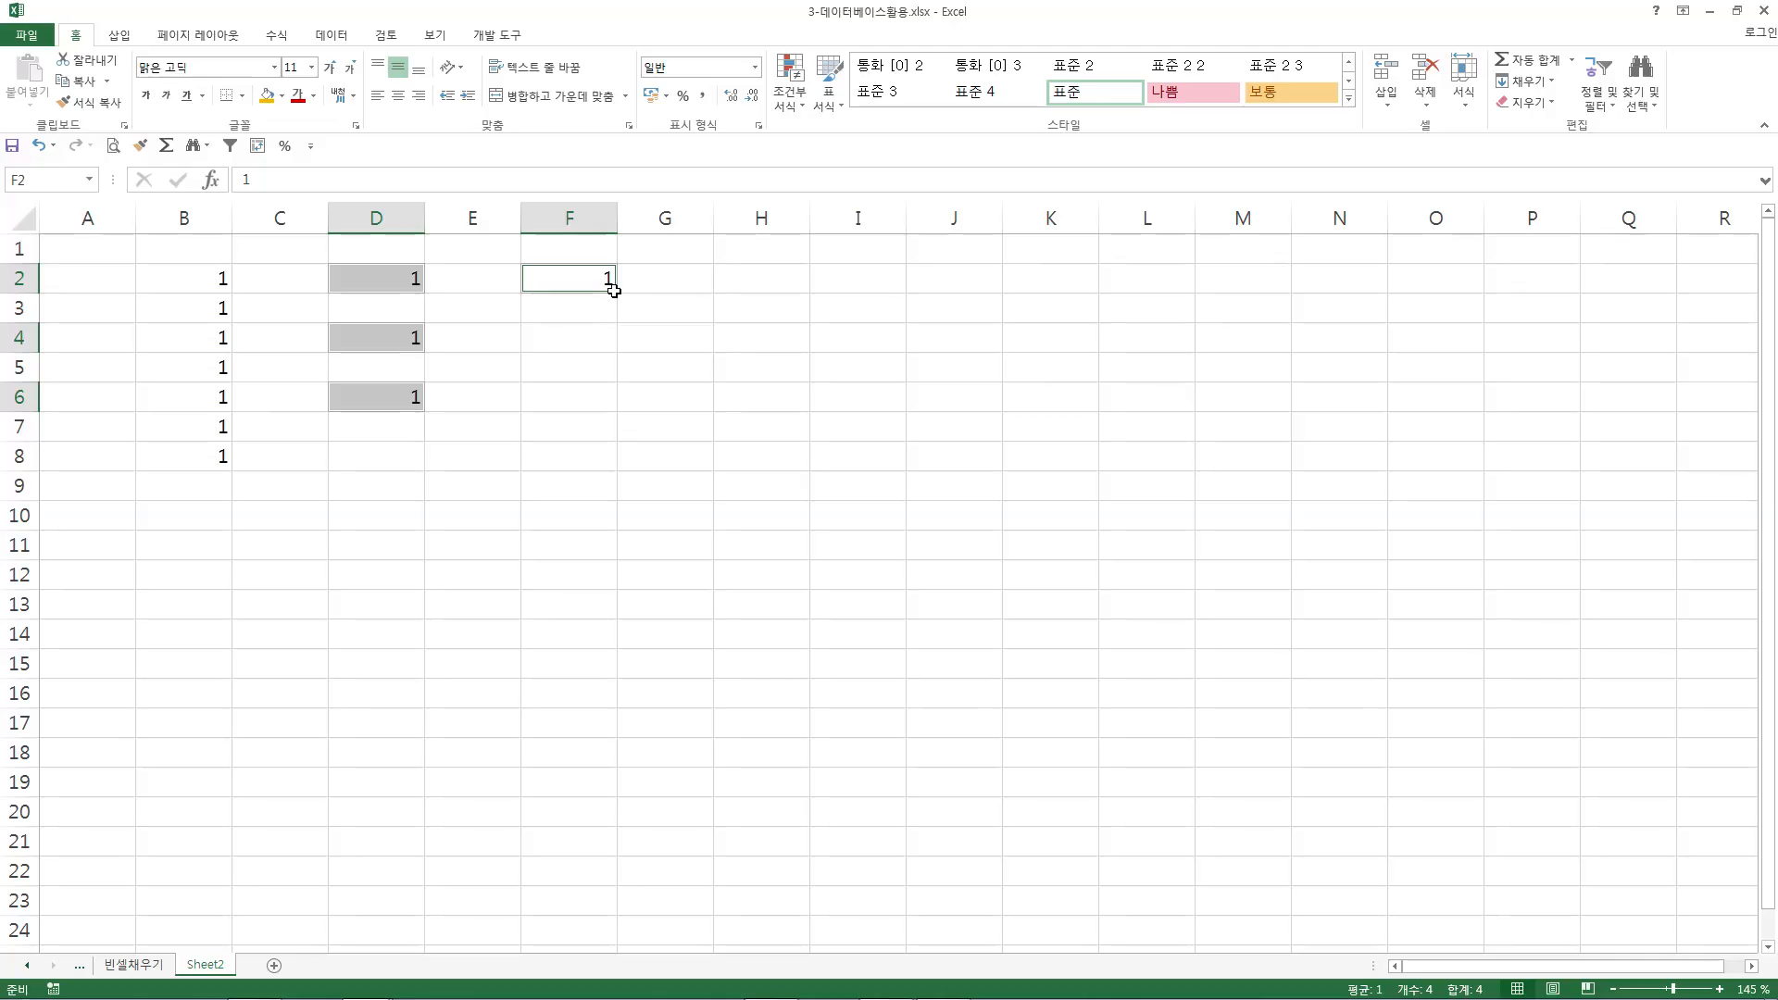
# Repeat the fill of B2's value down through B8.
pyautogui.click(207, 277)
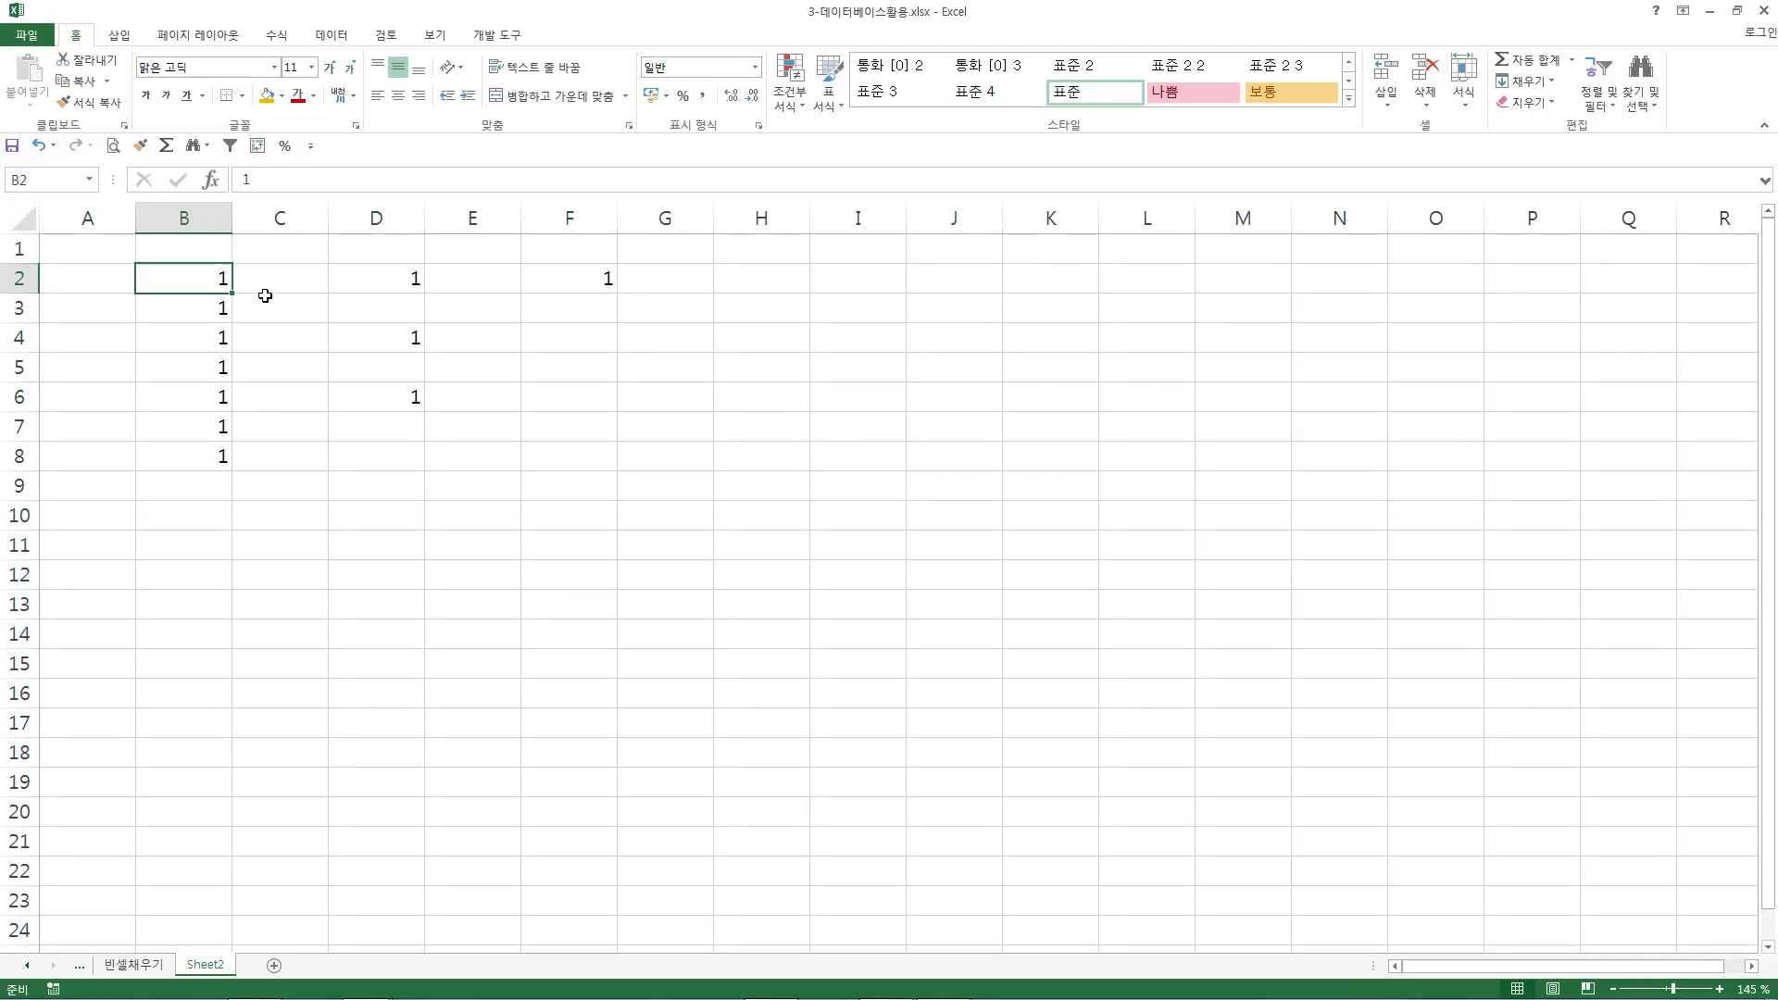
pyautogui.moveTo(235, 292); pyautogui.dragTo(235, 291)
pyautogui.click(233, 295)
pyautogui.hotkey('ctrl', '1')
pyautogui.click(233, 295)
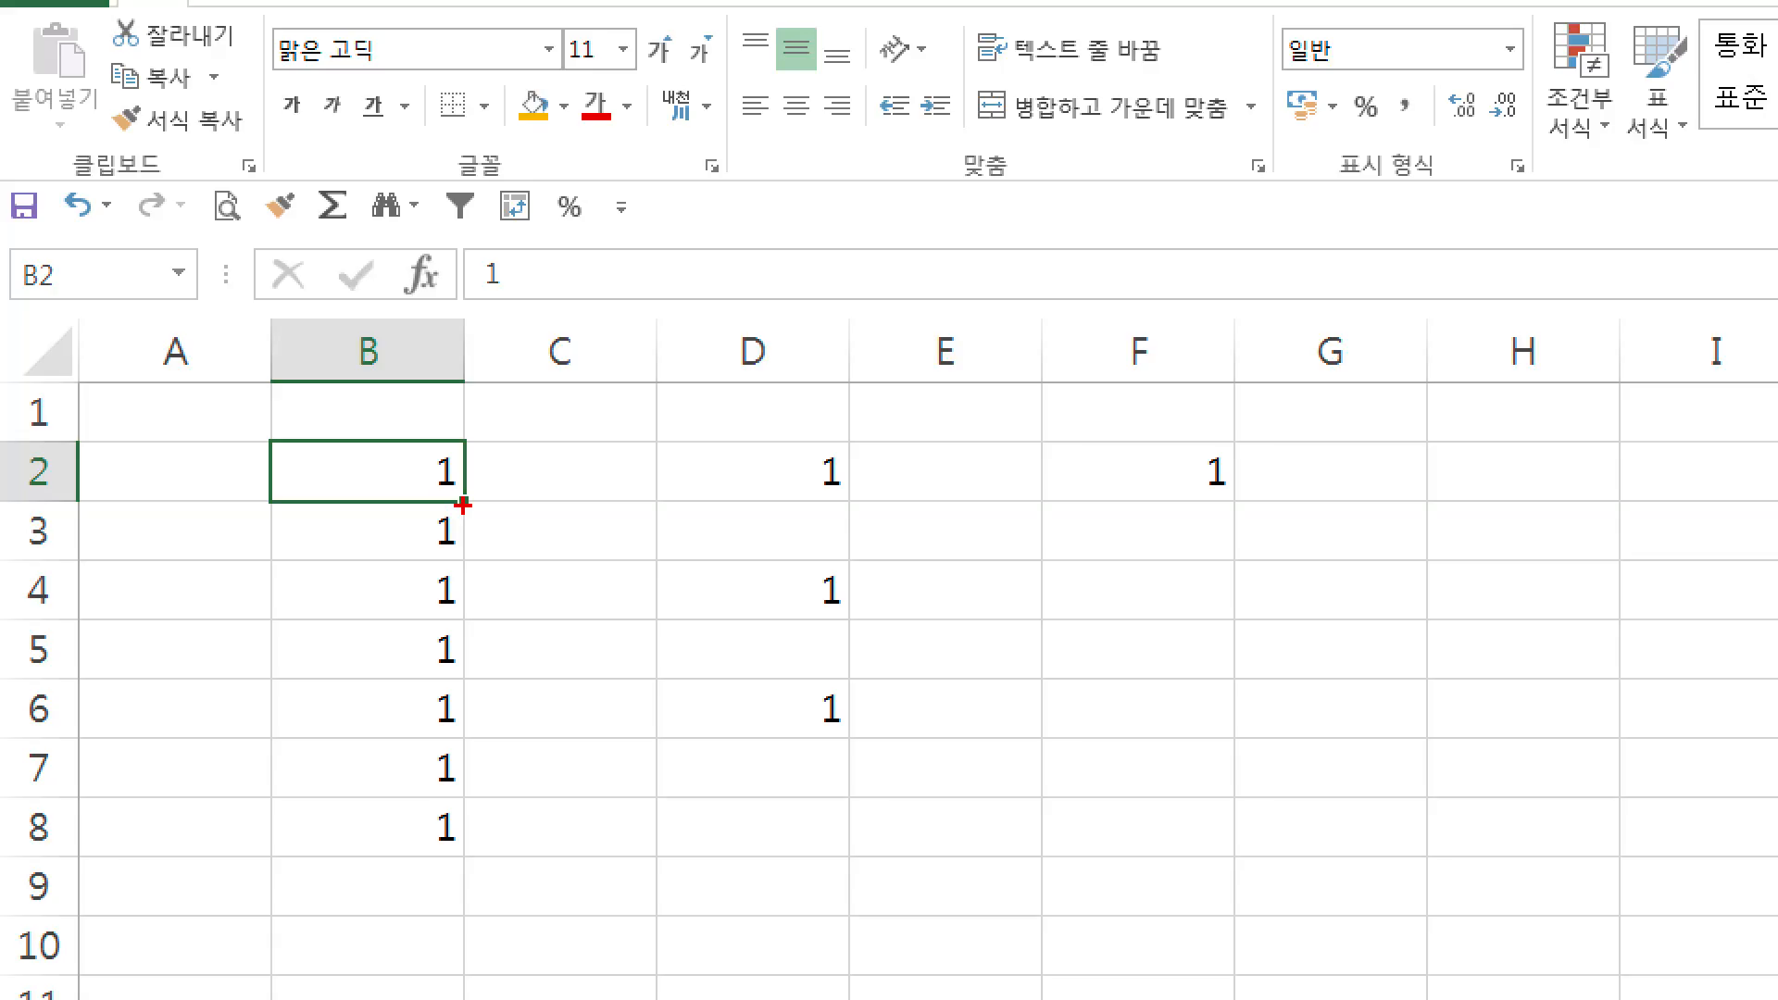
pyautogui.press('Escape')
pyautogui.moveTo(235, 292); pyautogui.dragTo(222, 465)
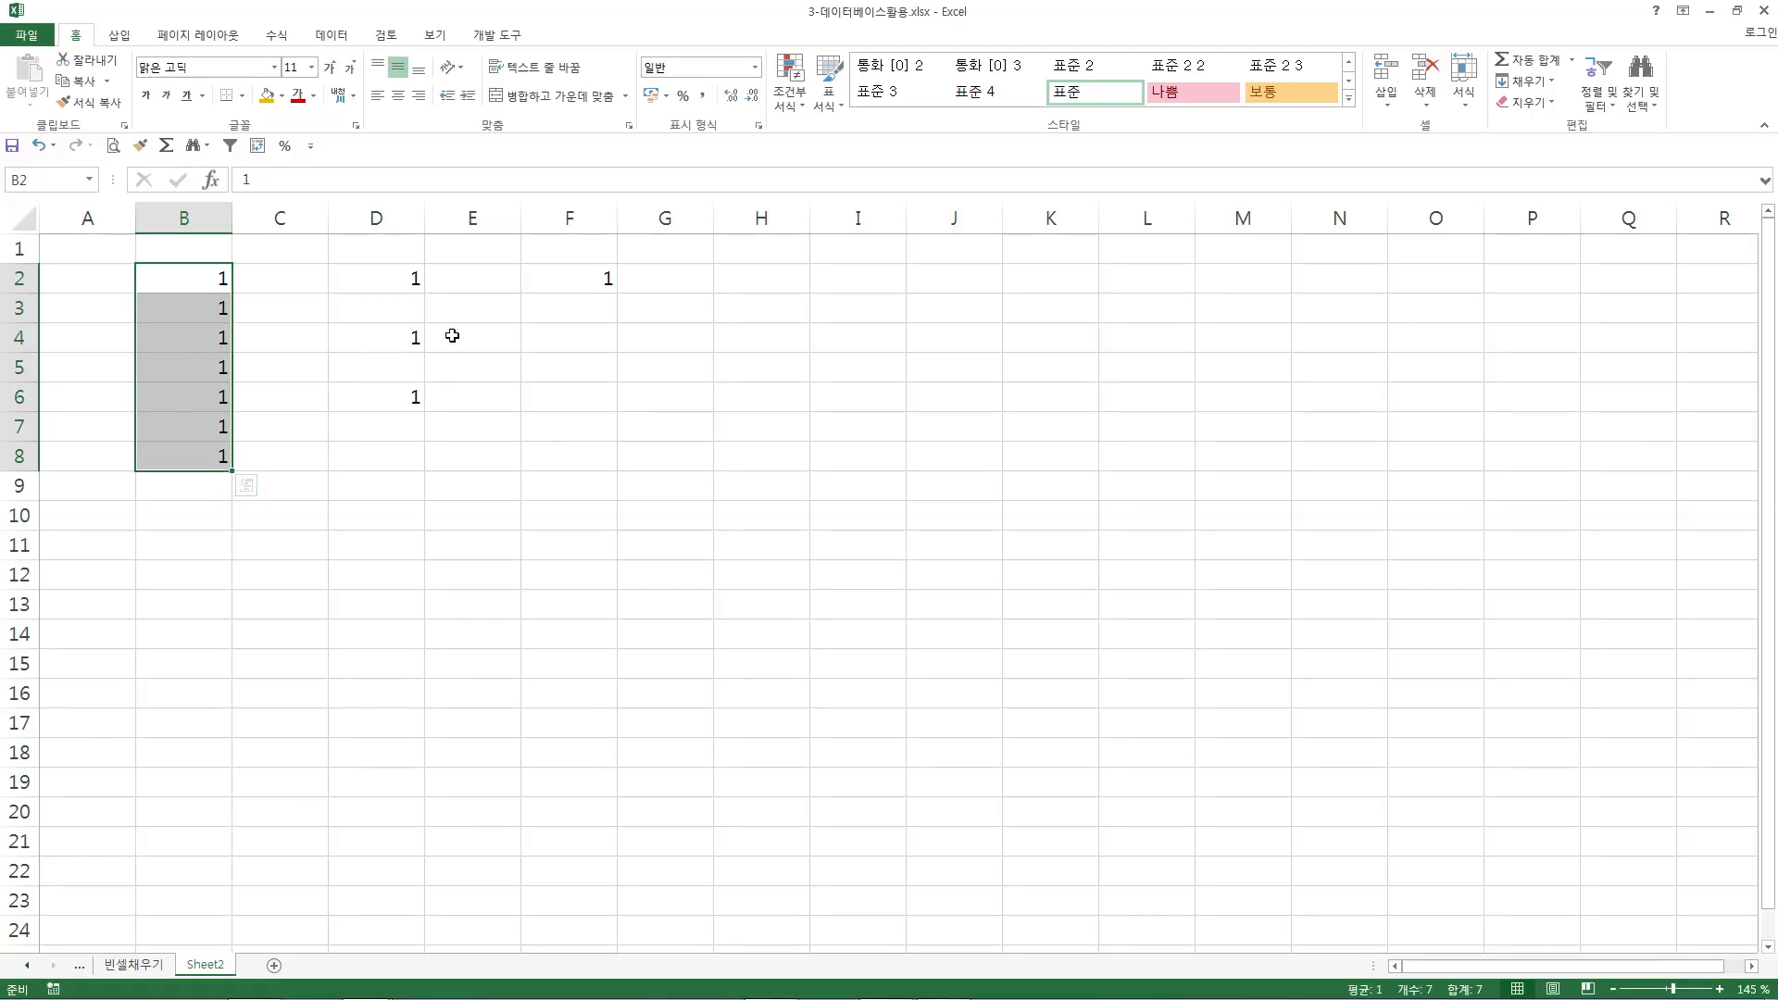
# Replace the contents of D2, D4, D6 and F2 with 2 in a single entry.
pyautogui.click(408, 274)
pyautogui.keyDown('ctrl'); pyautogui.click(406, 336); pyautogui.keyUp('ctrl')
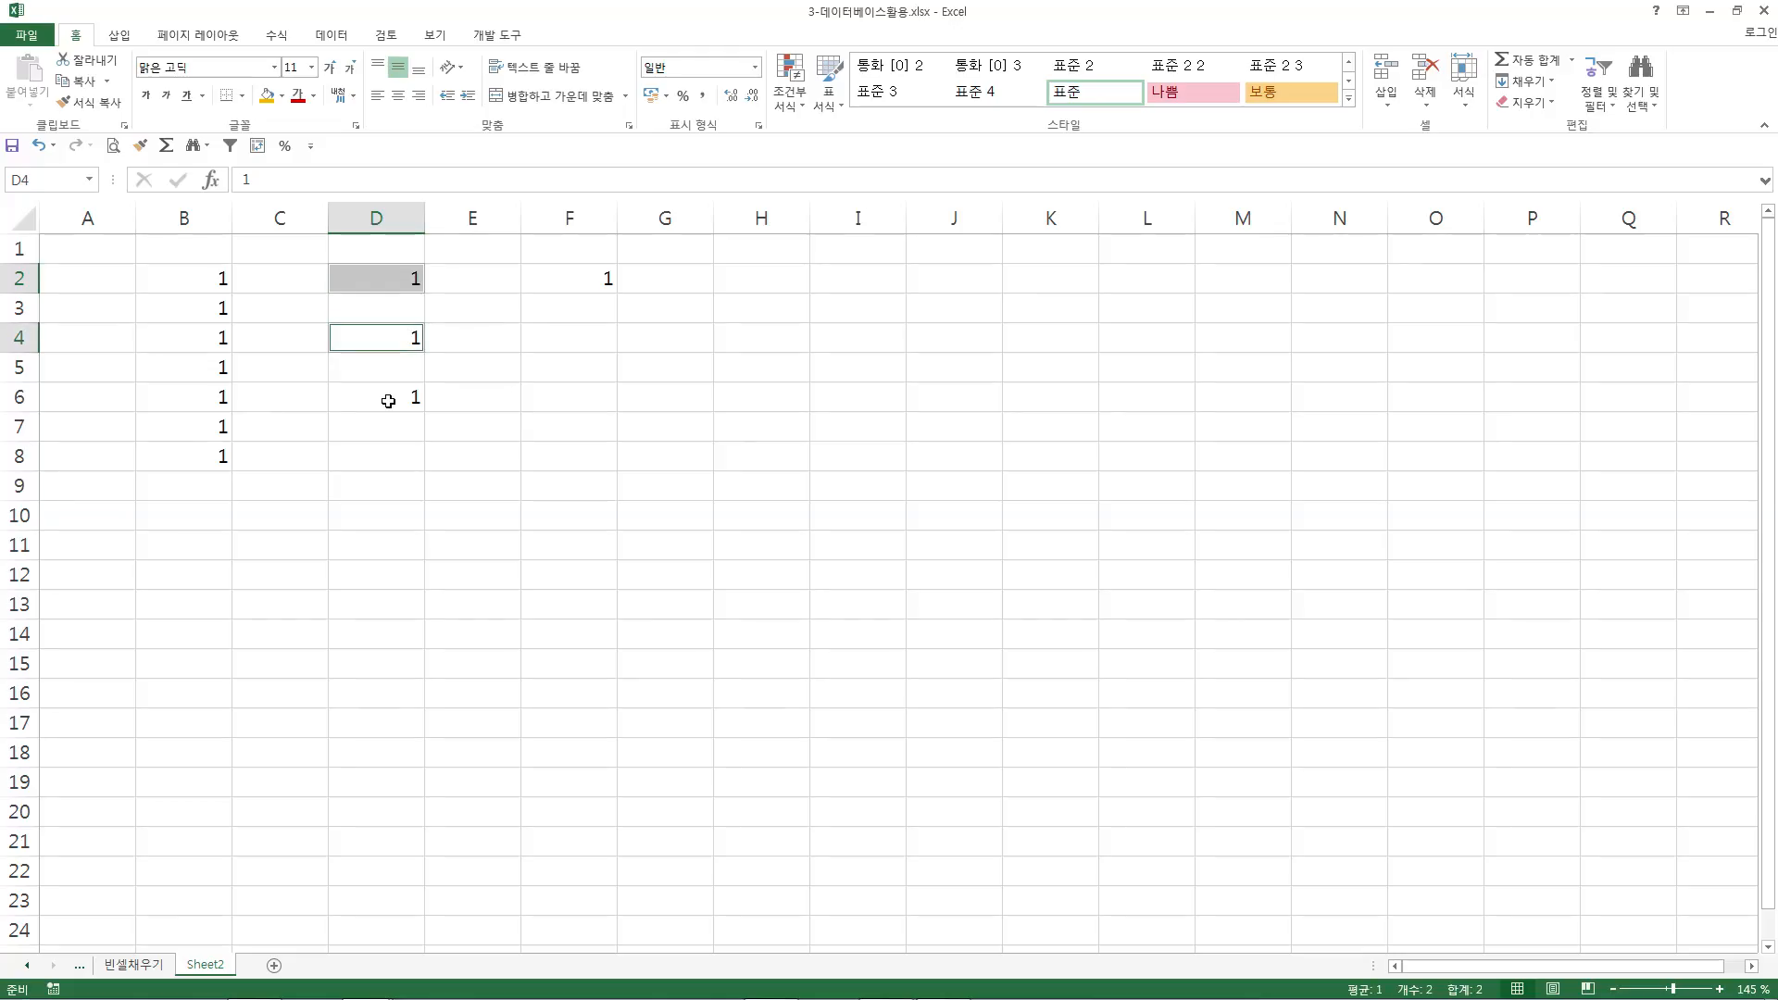
pyautogui.keyDown('ctrl'); pyautogui.click(388, 399); pyautogui.keyUp('ctrl')
pyautogui.keyDown('ctrl'); pyautogui.click(580, 281); pyautogui.keyUp('ctrl')
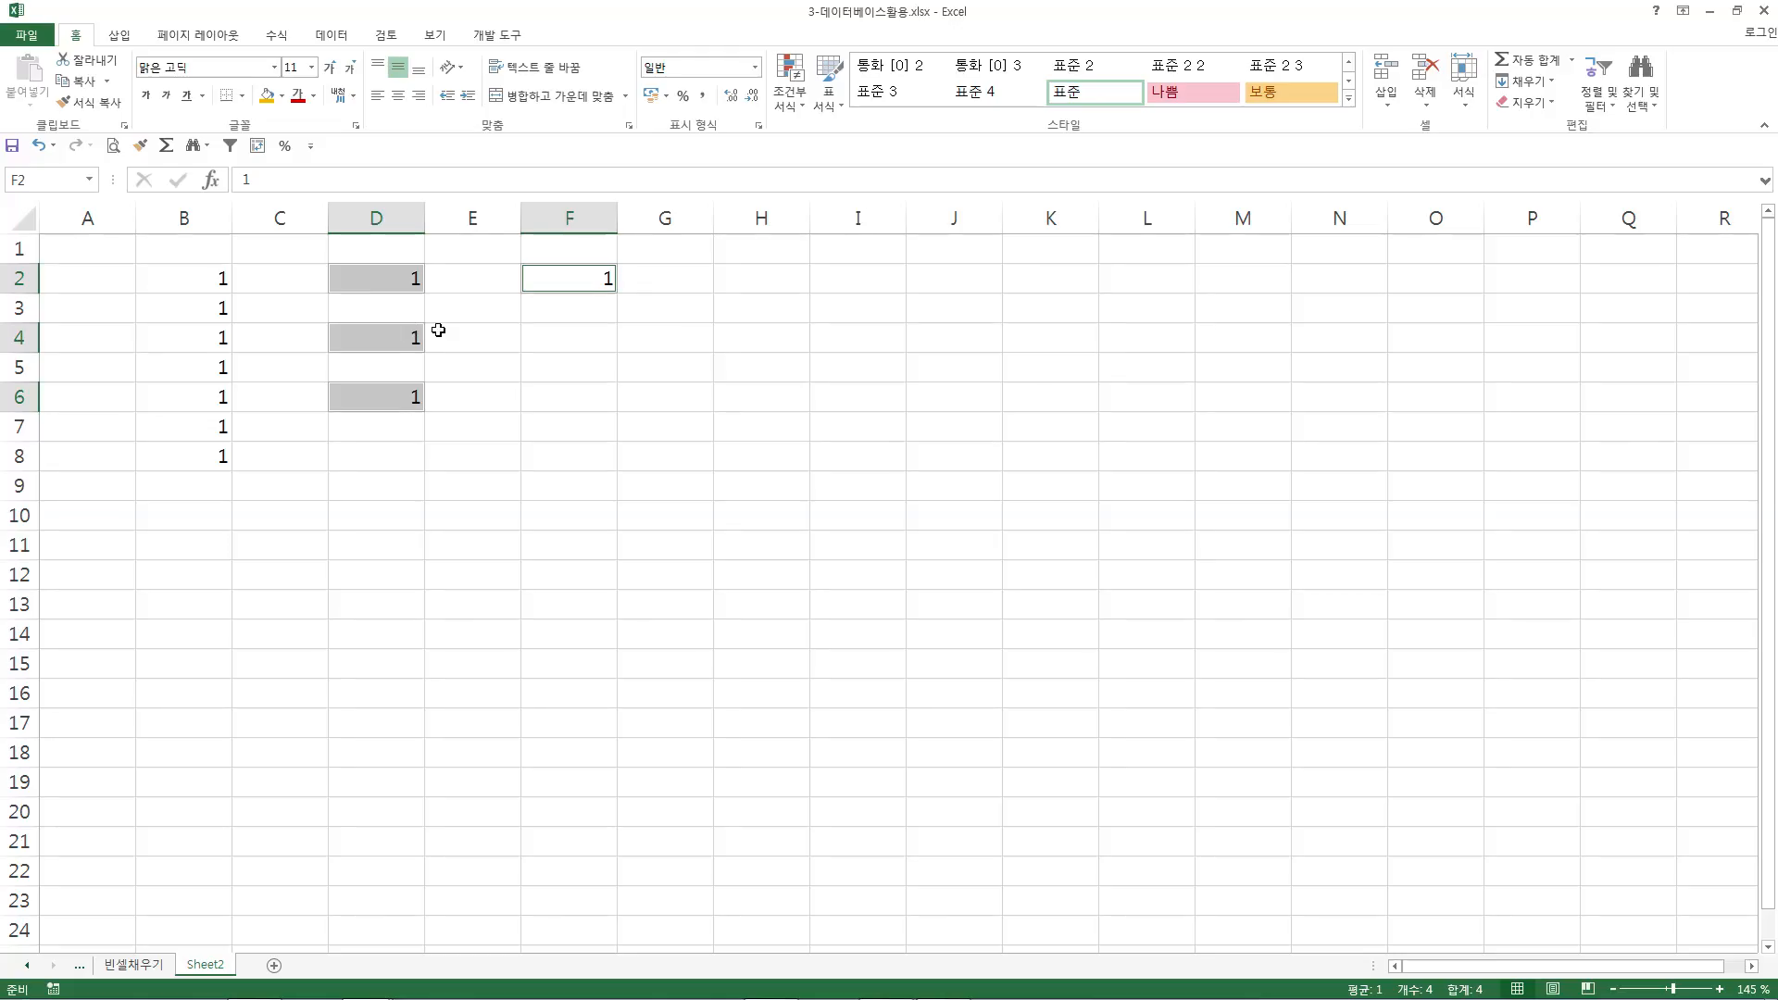
pyautogui.write('2')
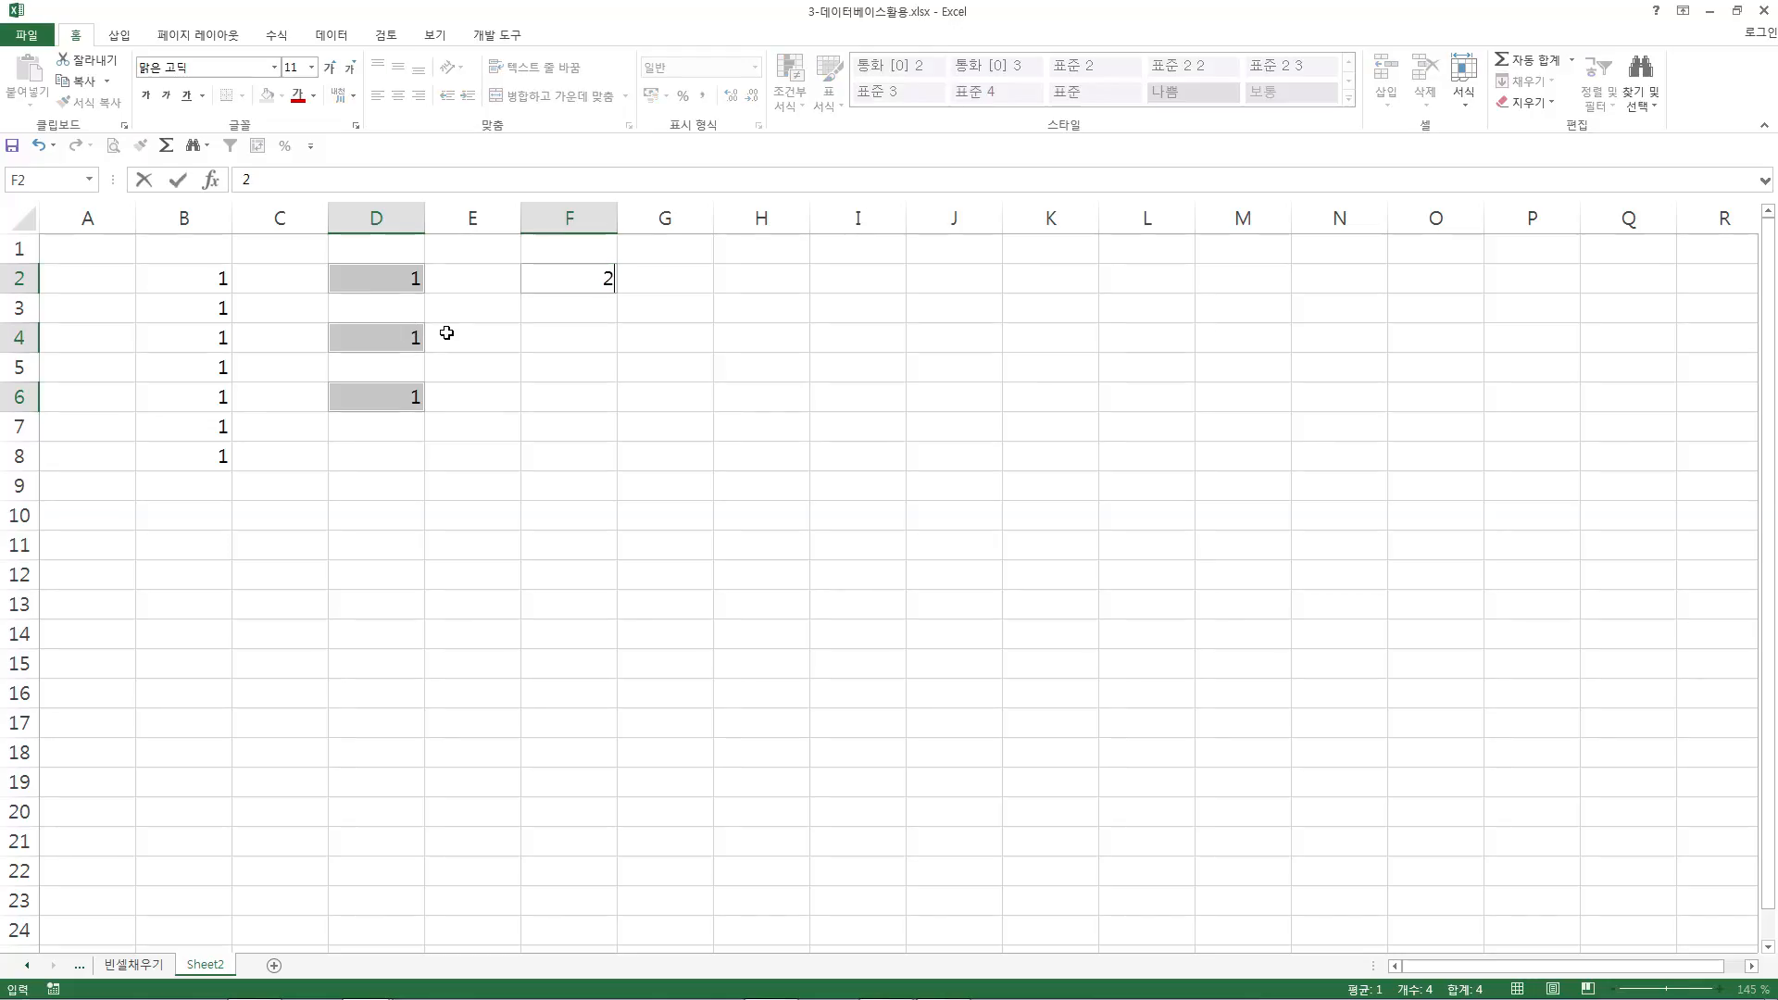
pyautogui.hotkey('ctrl', 'Return')
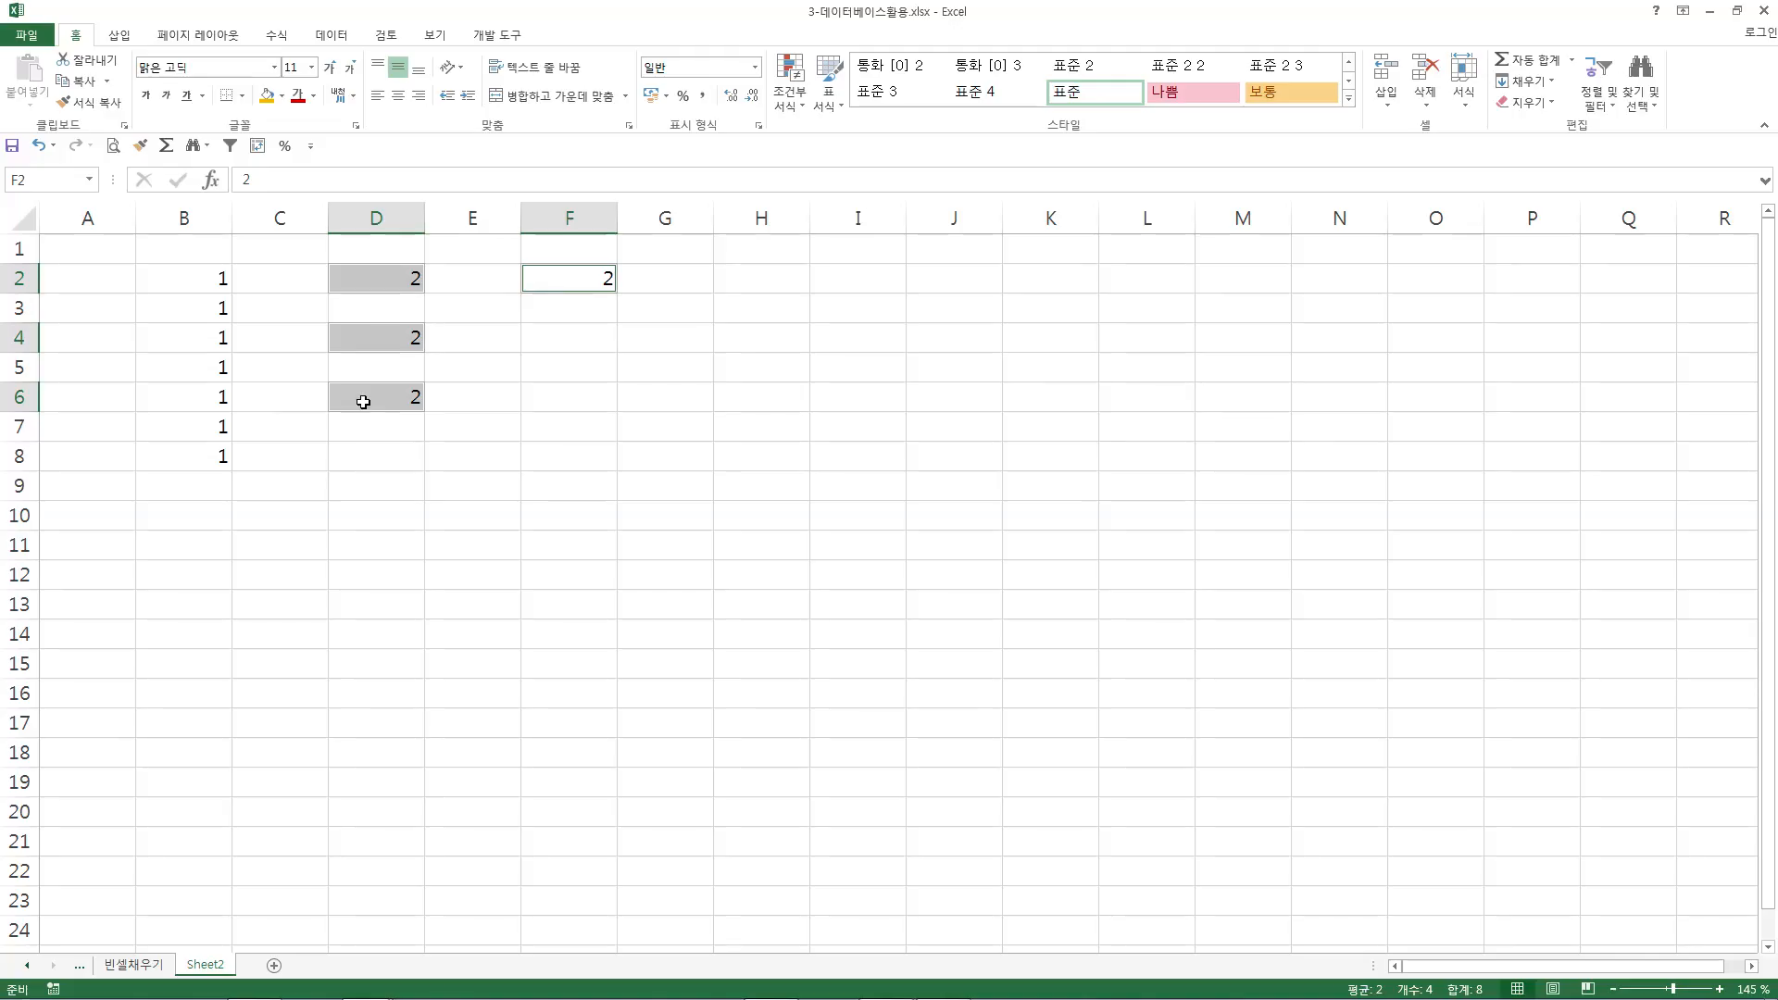
pyautogui.click(379, 453)
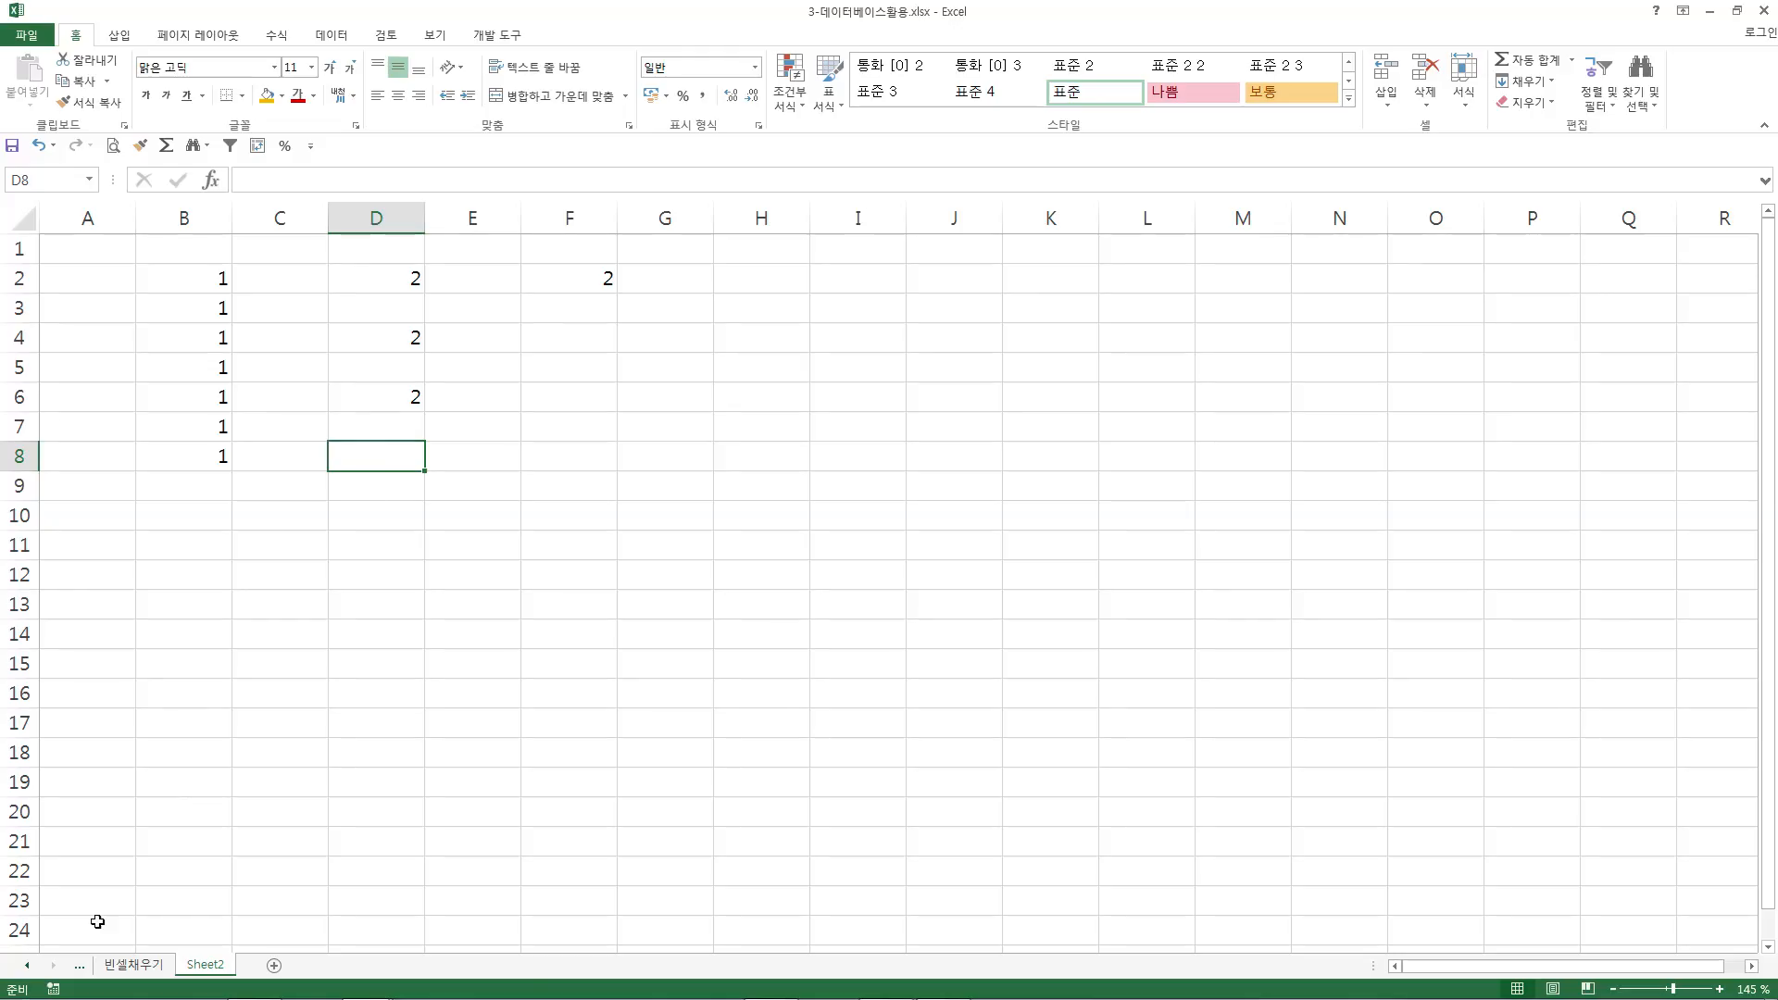
# Switch to the 빈셀채우기 sheet and examine the blank cells beneath each branch in the 지점명 column.
pyautogui.click(117, 965)
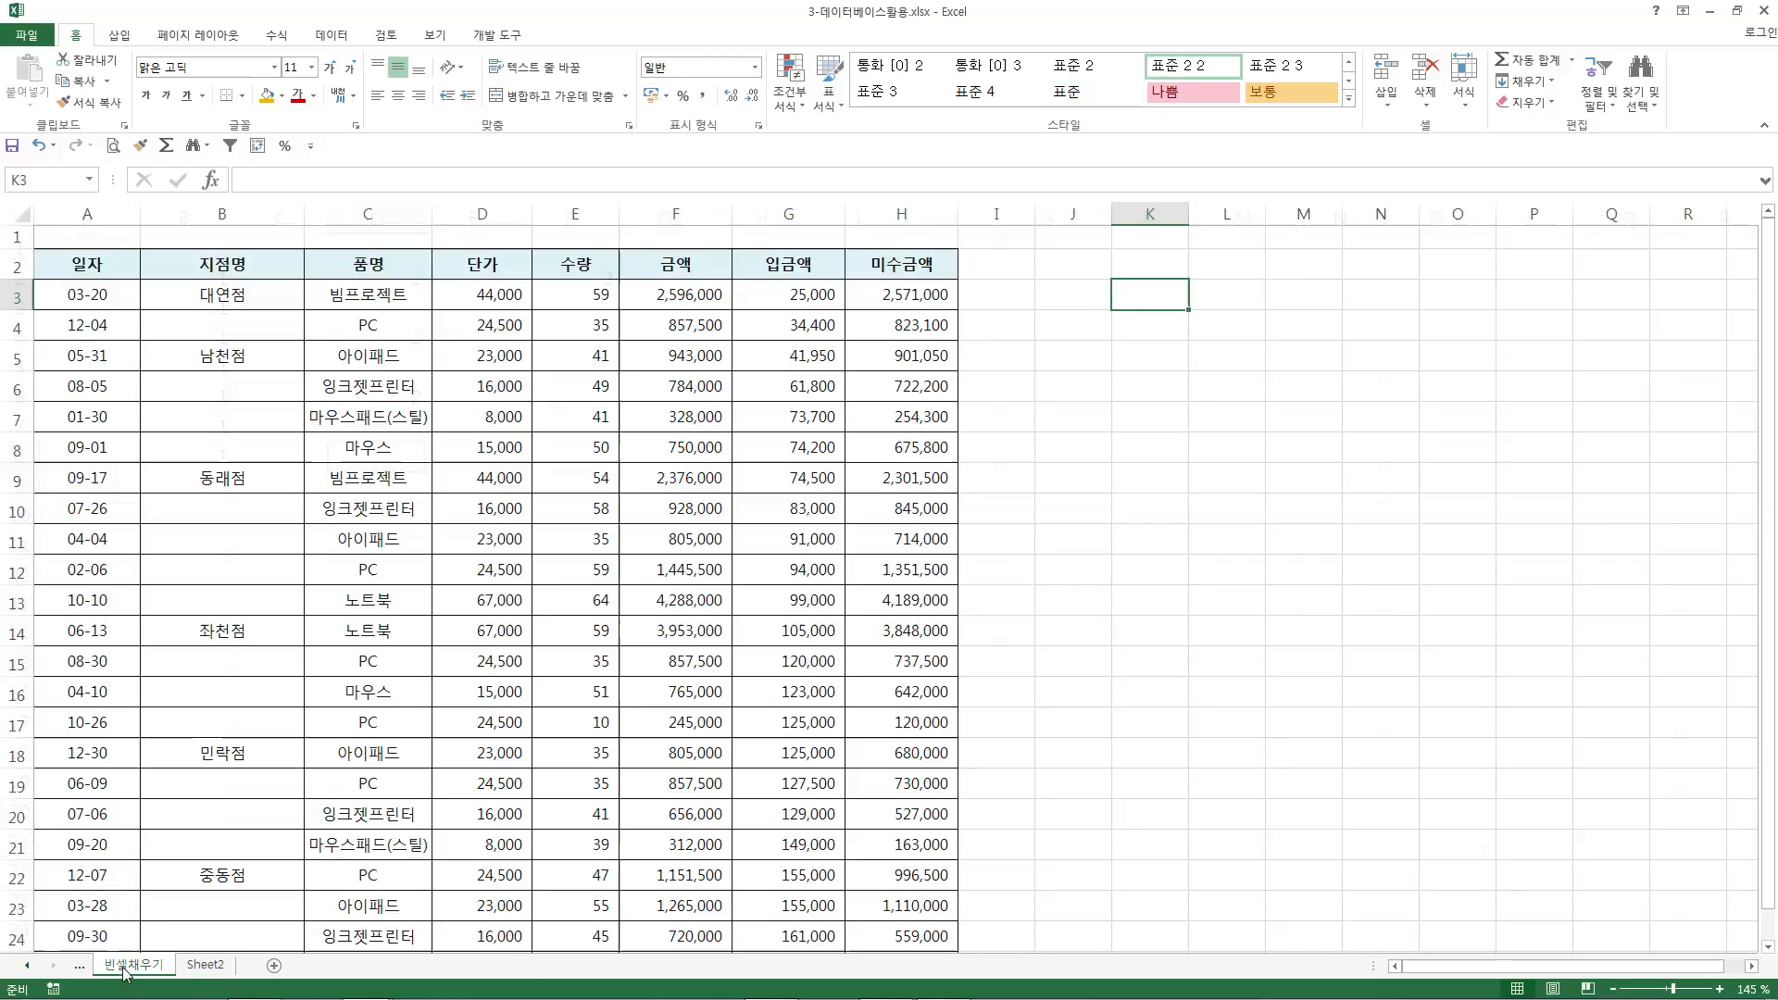
pyautogui.click(239, 324)
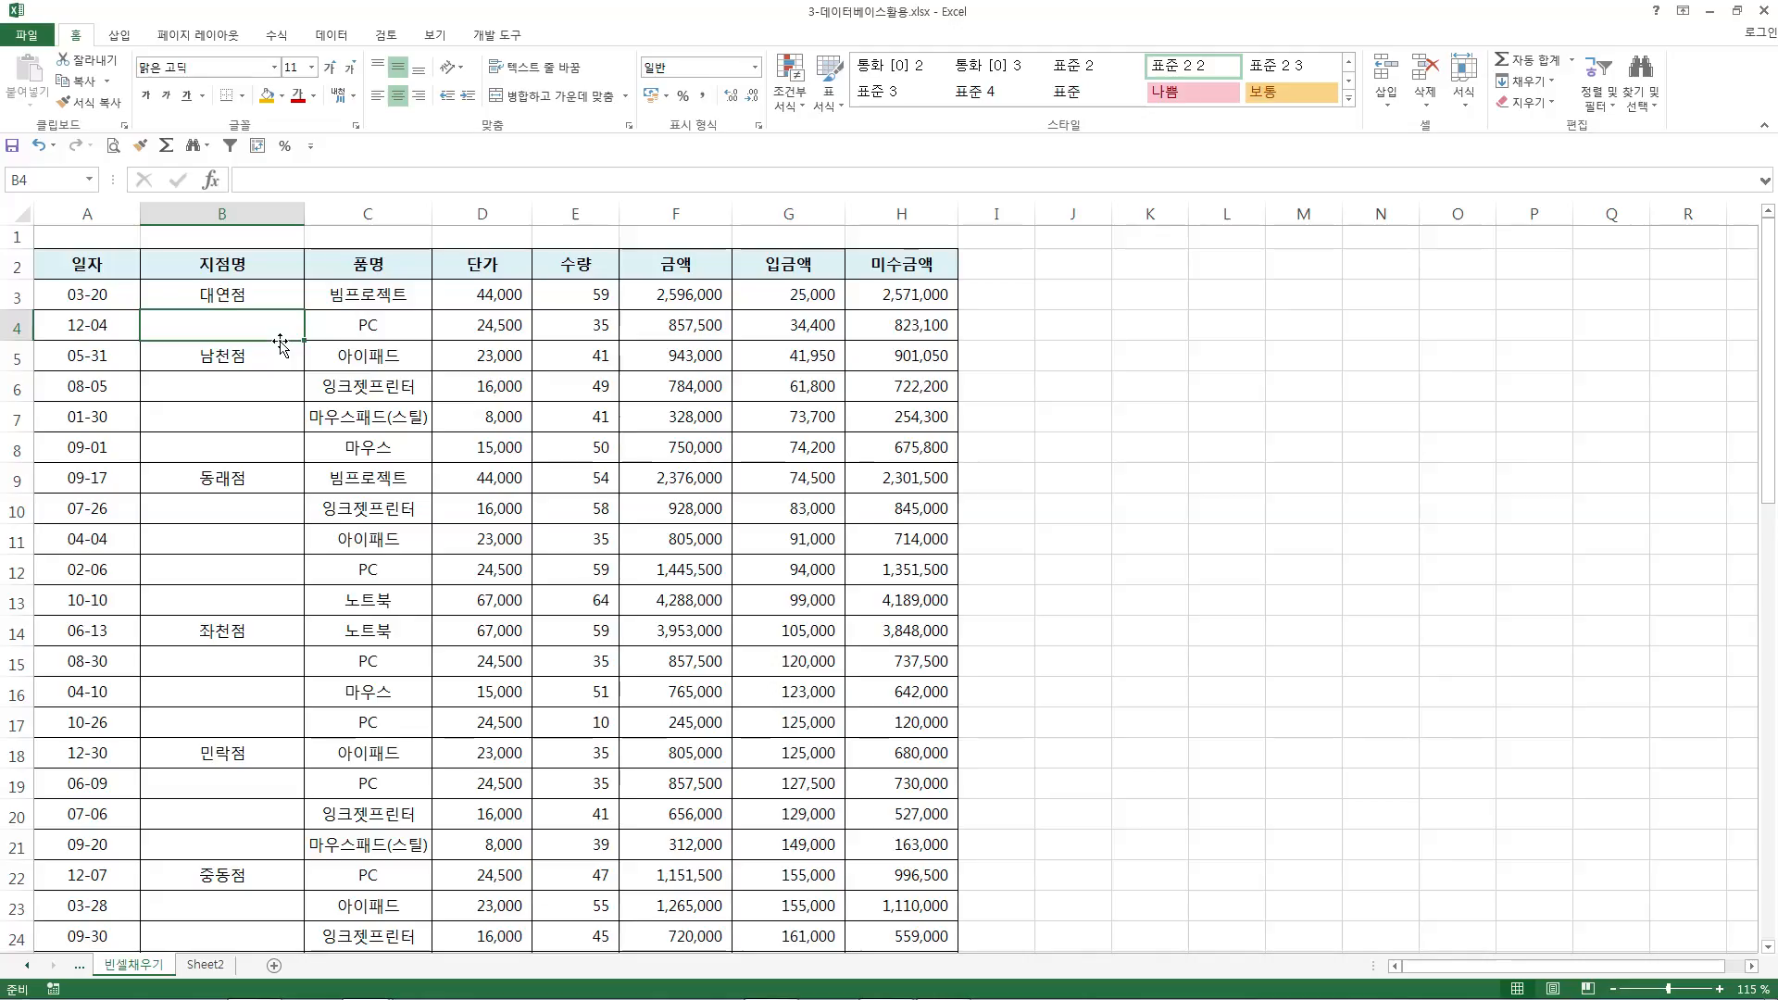
pyautogui.click(254, 302)
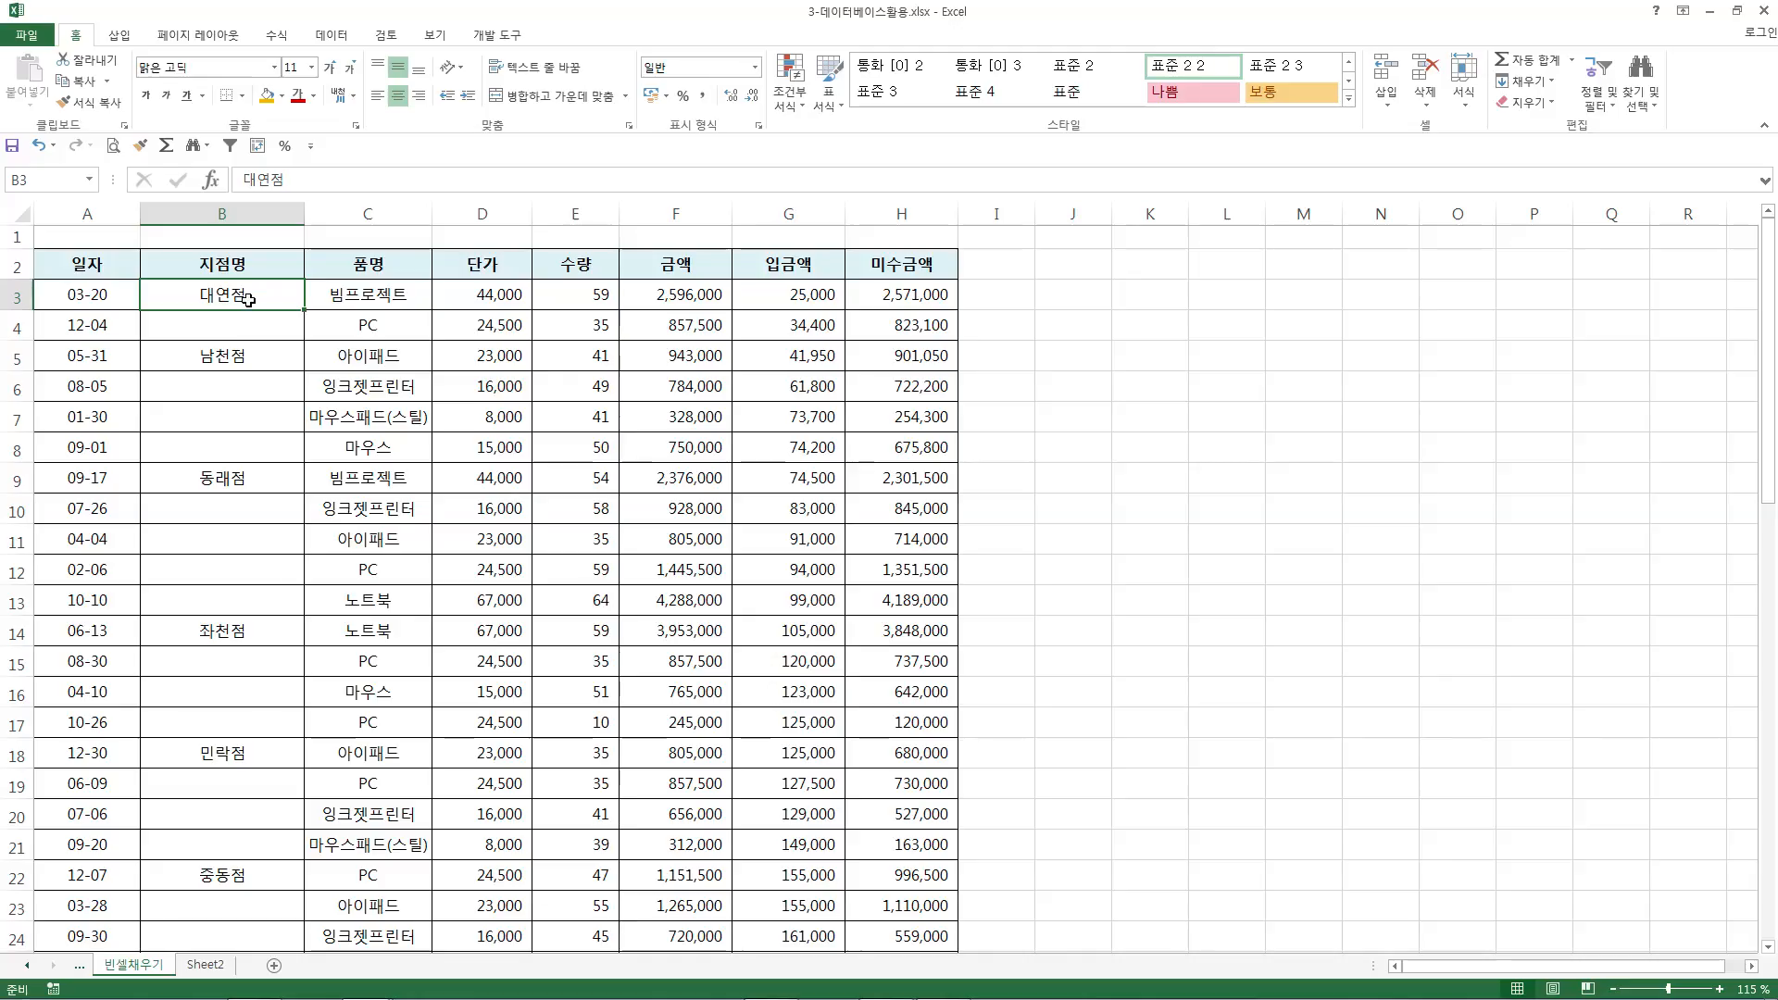
pyautogui.click(255, 325)
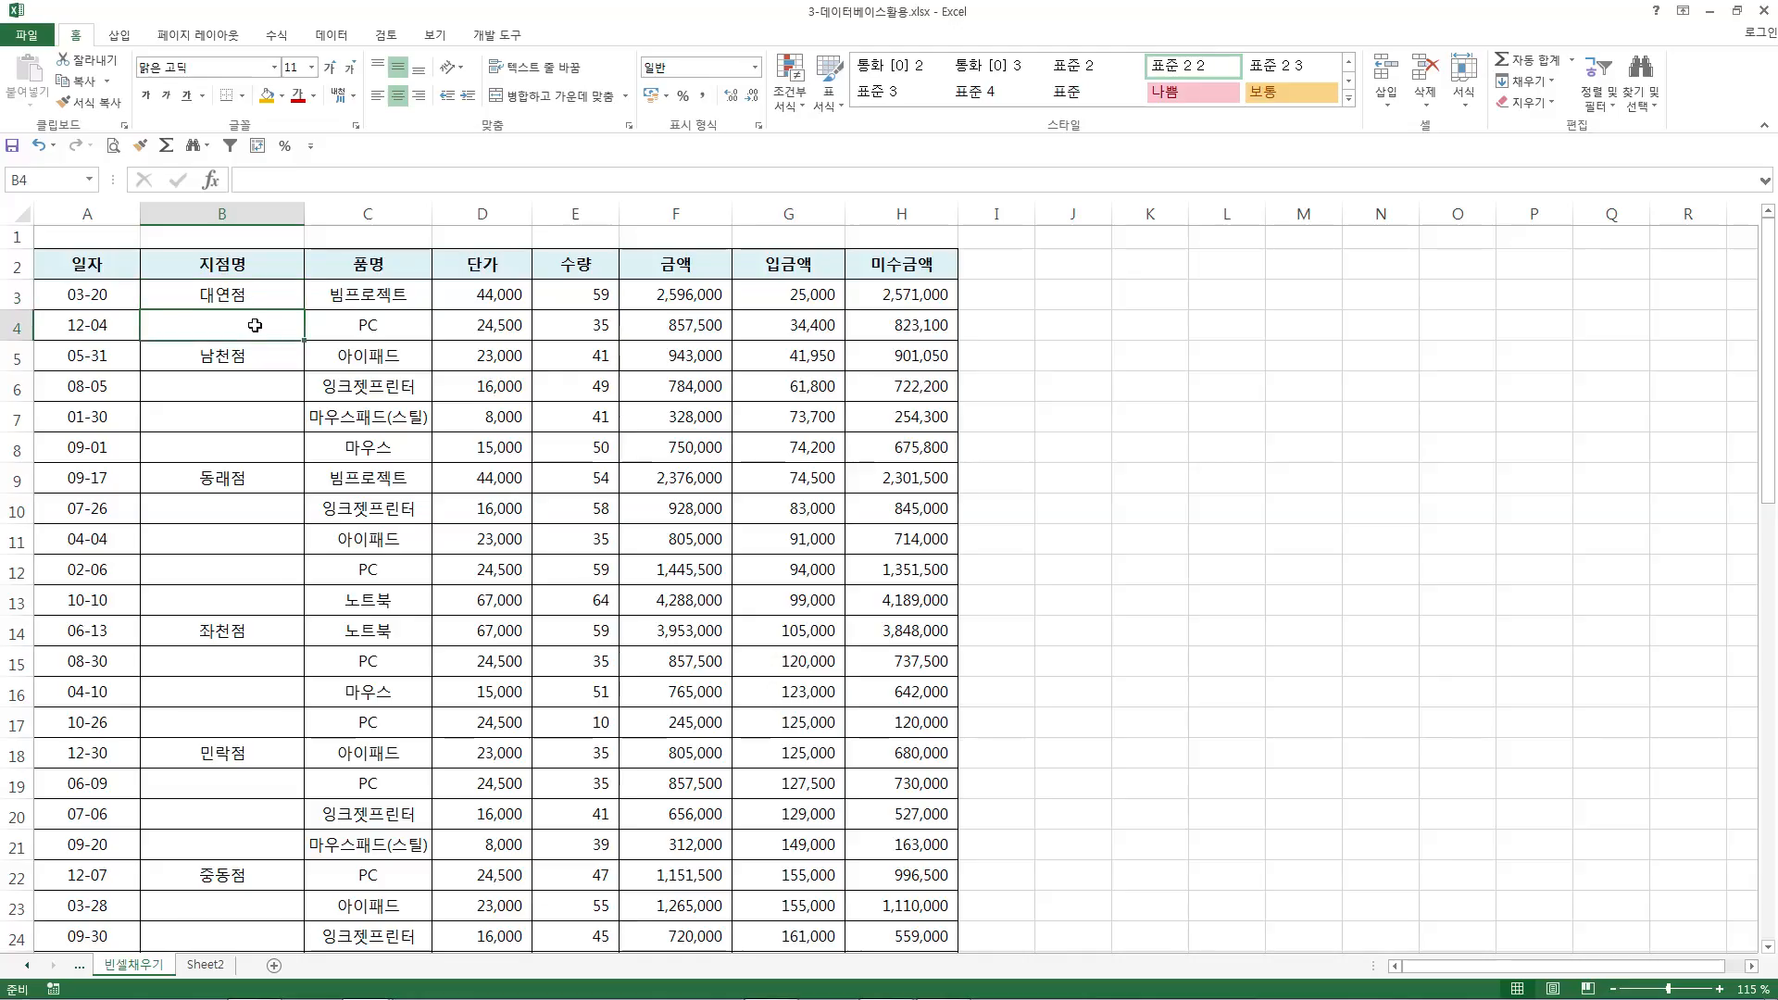
pyautogui.click(243, 395)
pyautogui.click(235, 418)
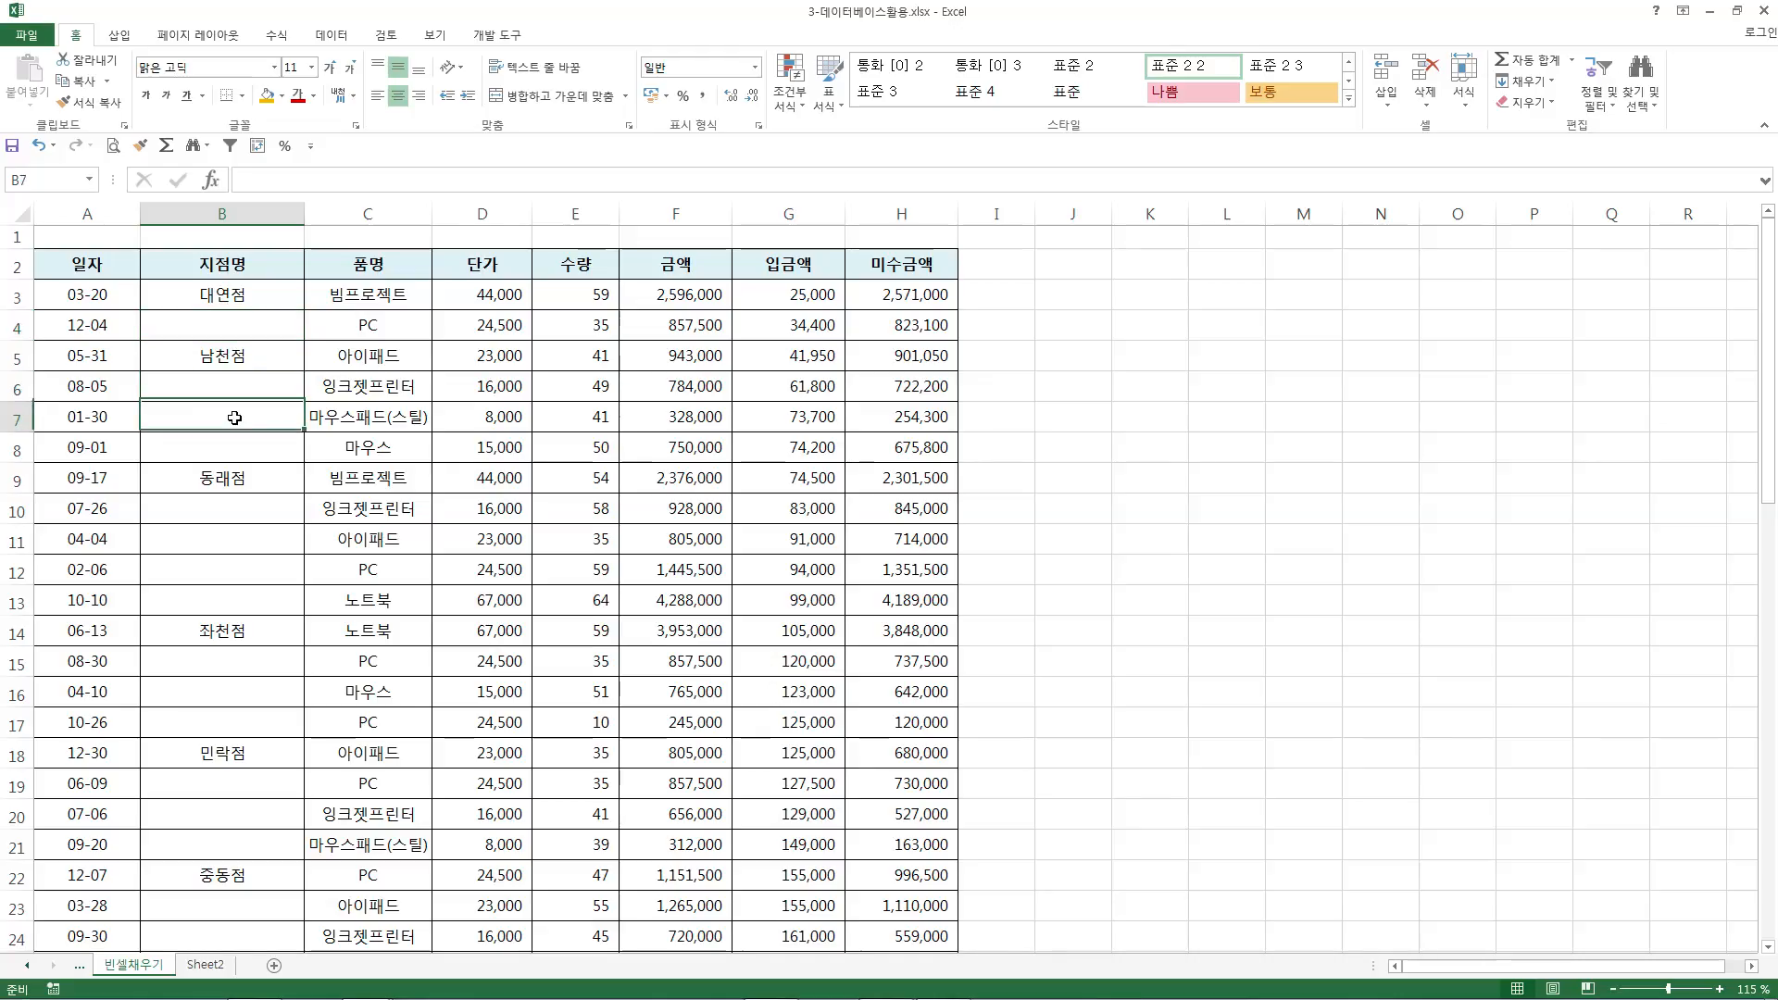
pyautogui.click(232, 453)
pyautogui.click(231, 514)
pyautogui.click(231, 545)
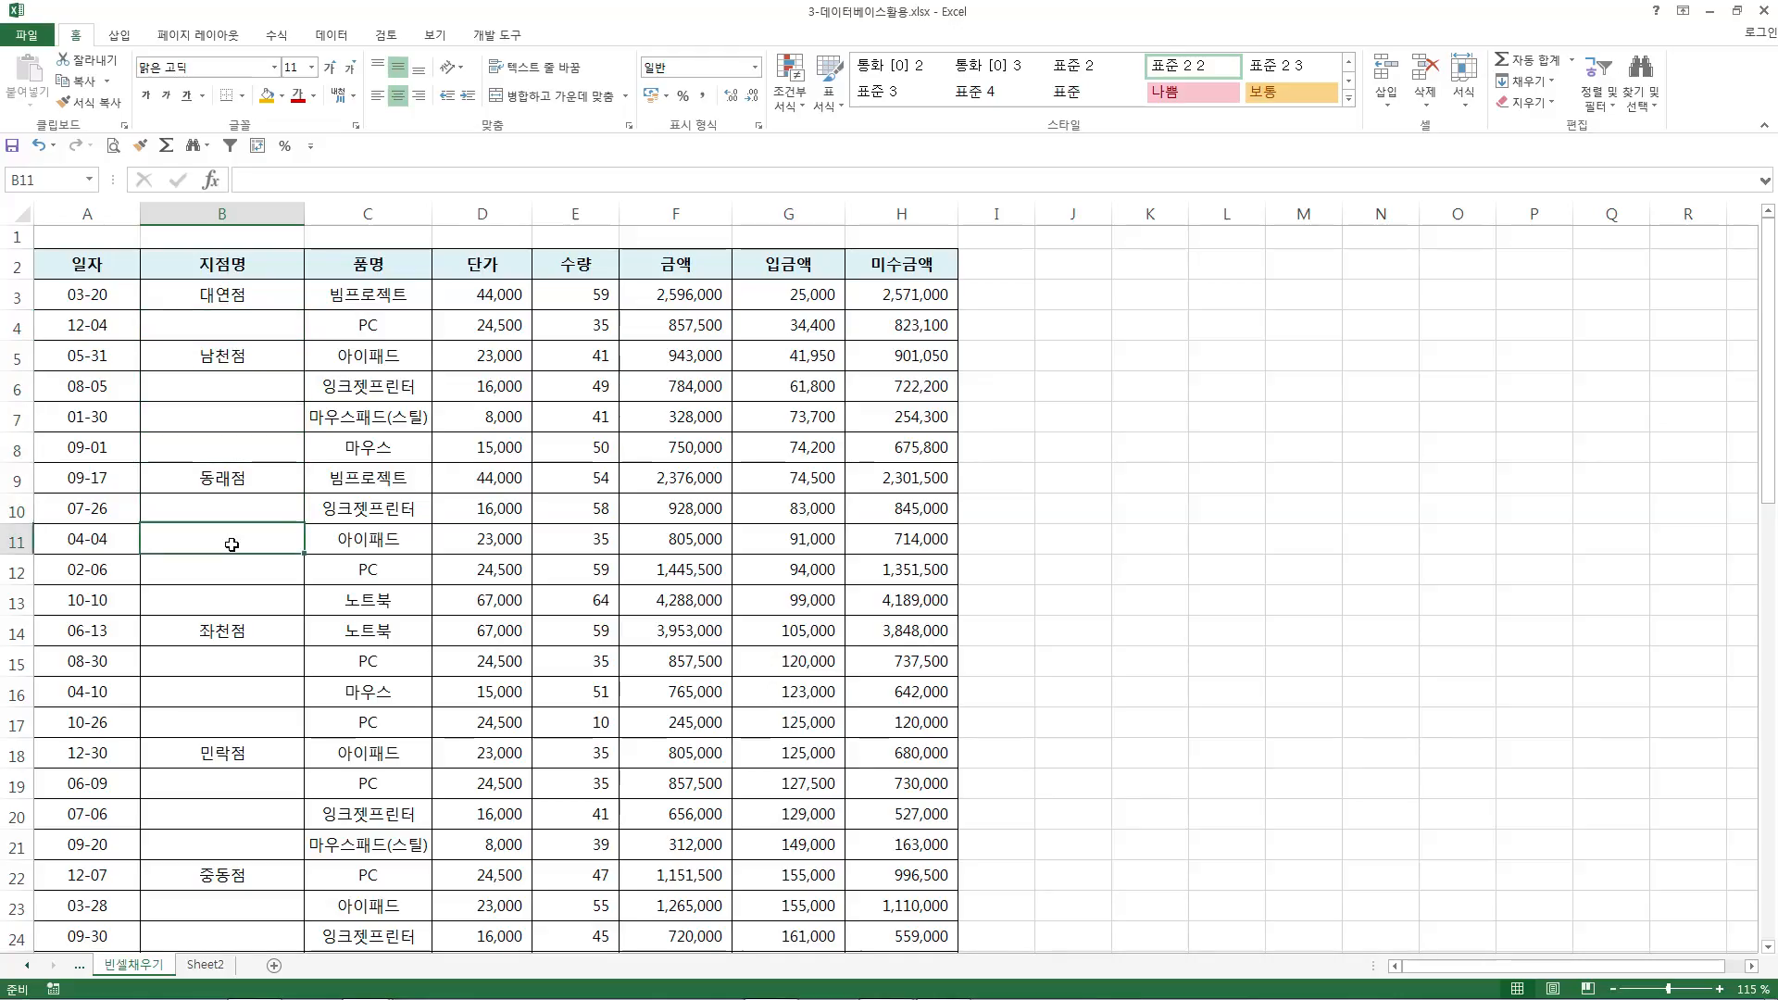
pyautogui.click(248, 573)
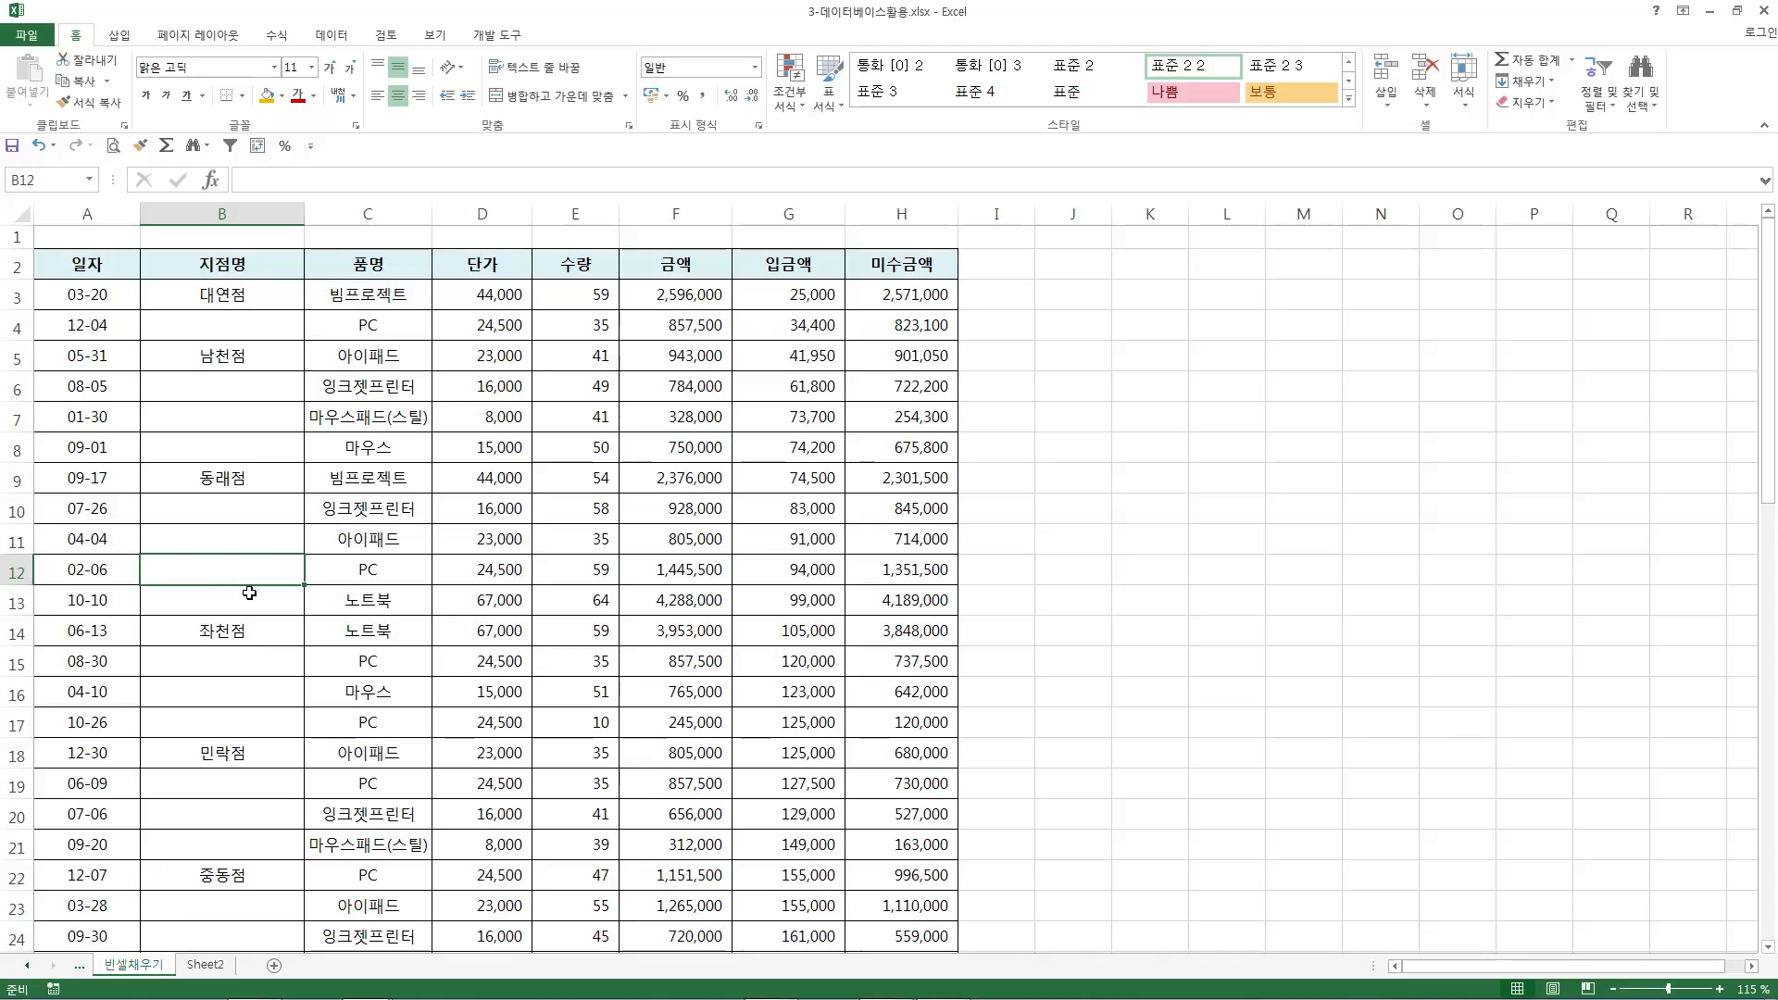
pyautogui.click(254, 326)
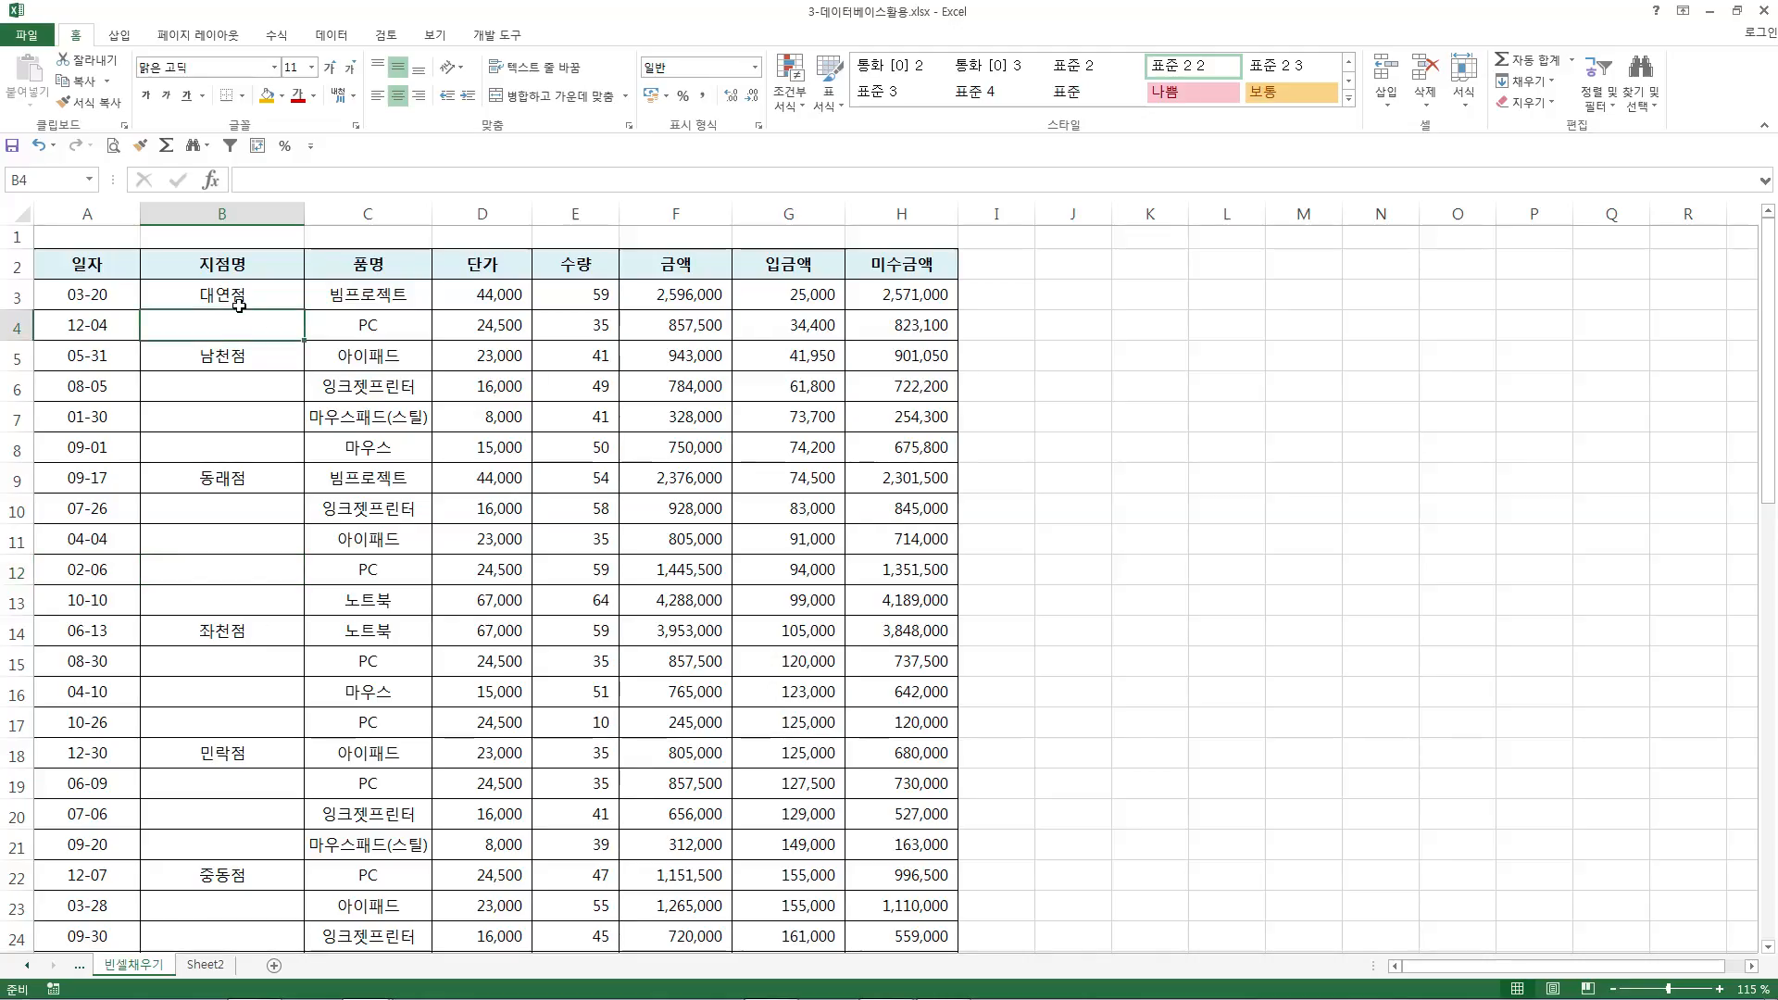
pyautogui.press('Up')
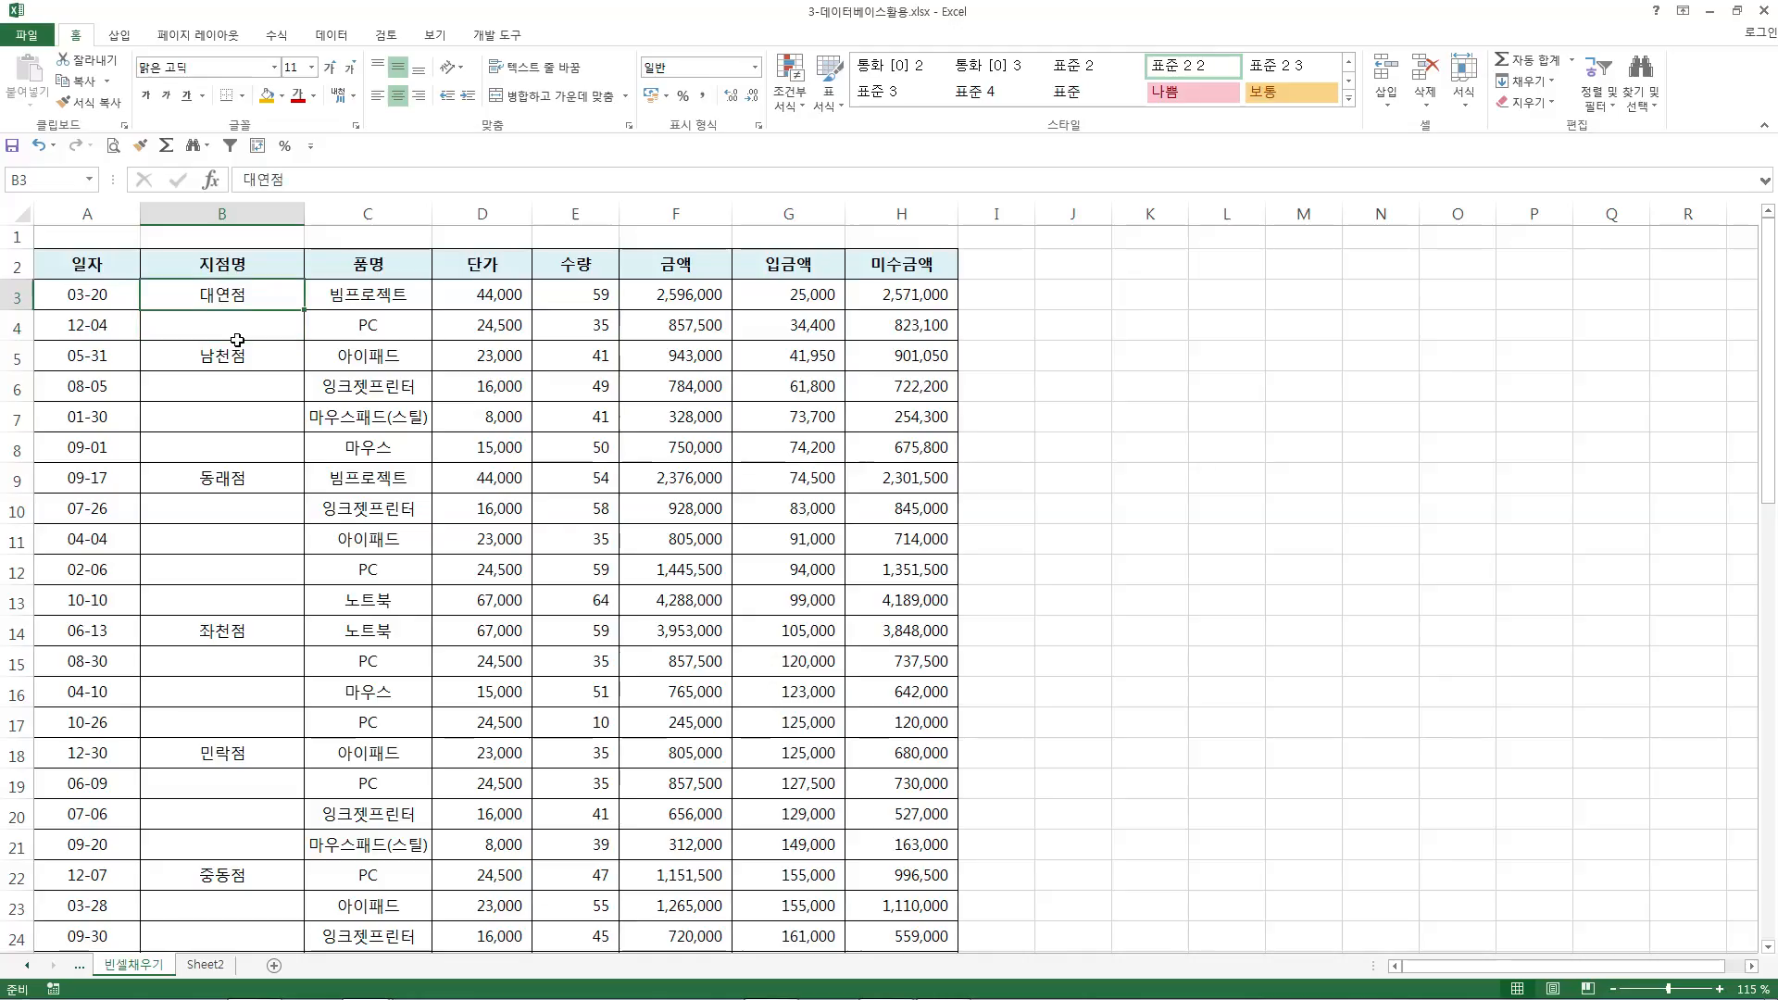
# Enter the formula =B3 in B4 to repeat the branch name from the cell above.
pyautogui.click(224, 326)
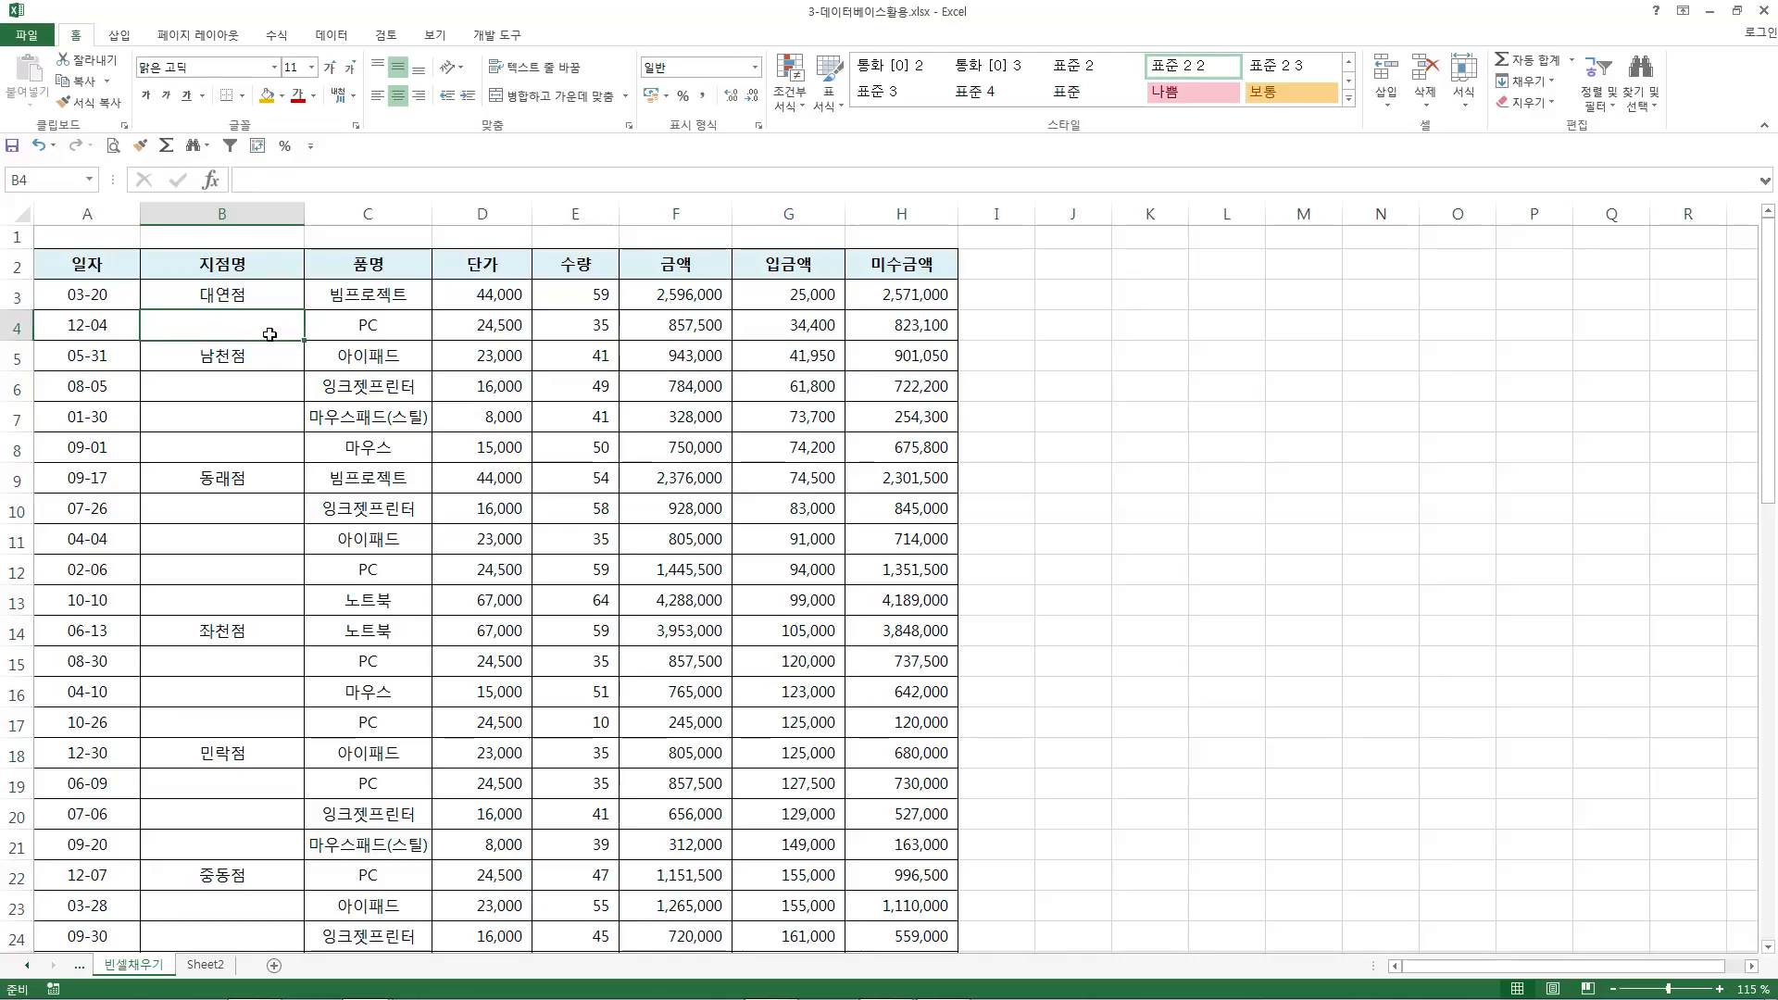
pyautogui.write('=')
pyautogui.click(240, 295)
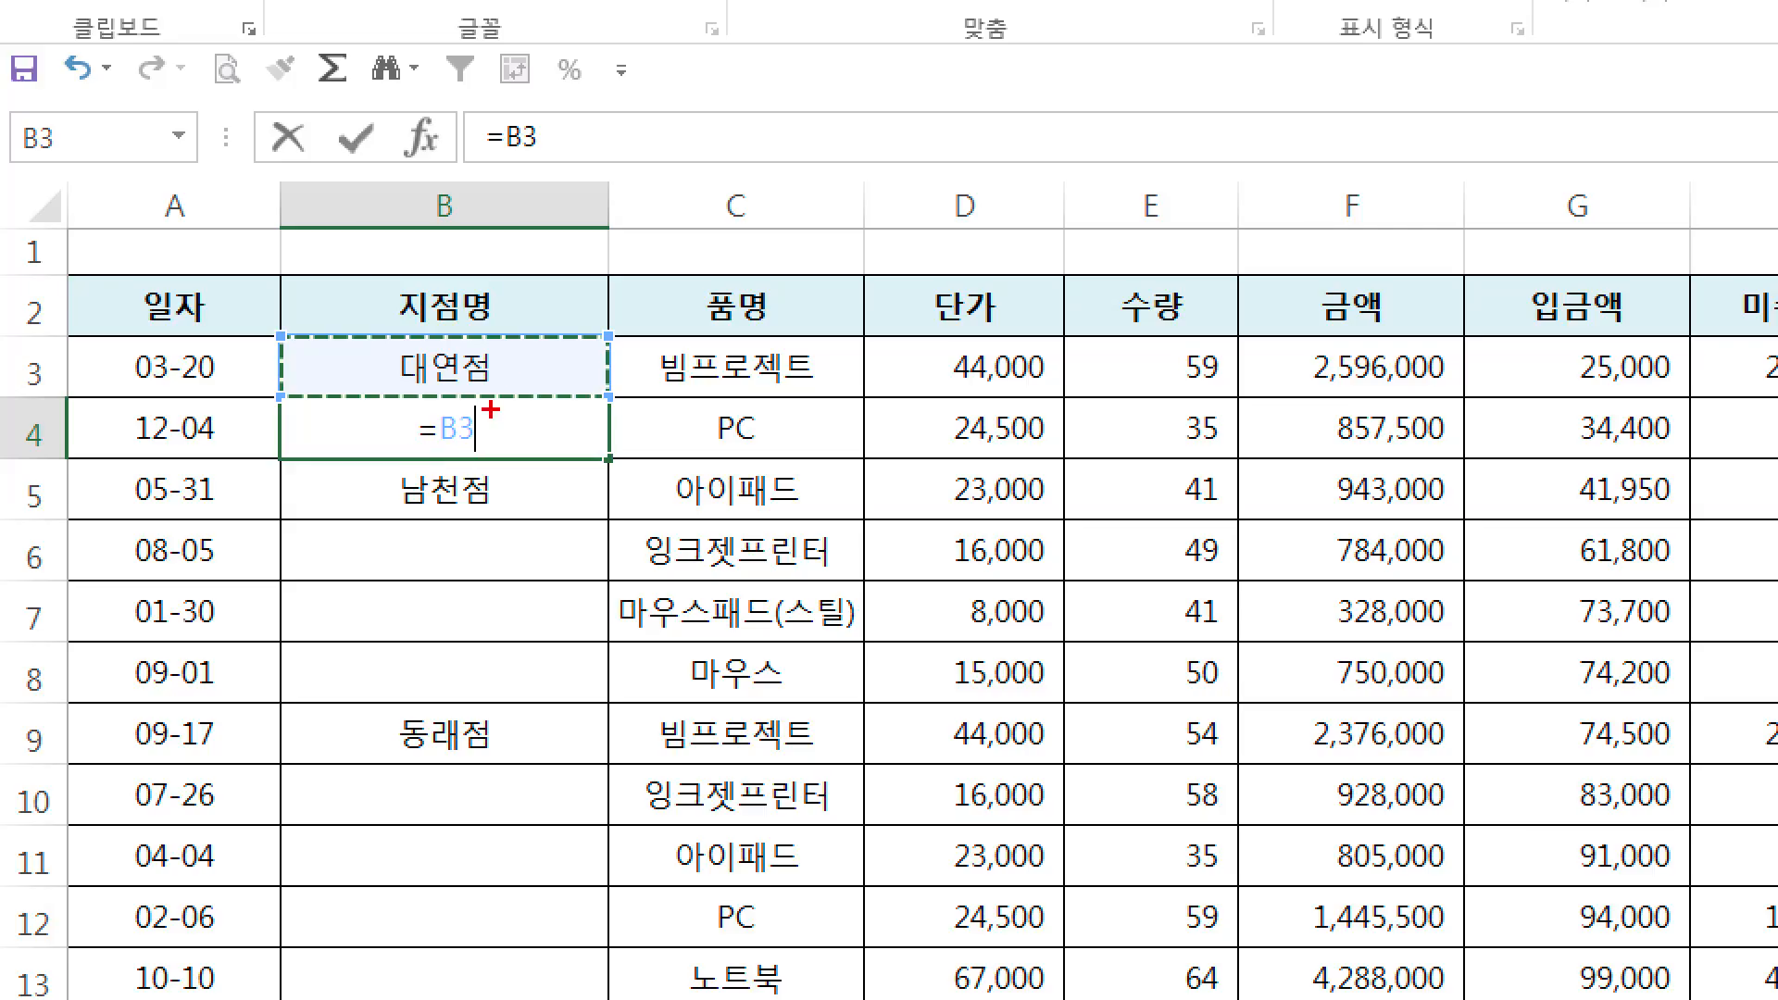
pyautogui.moveTo(545, 362)
pyautogui.mouseDown()
pyautogui.moveTo(555, 382)
pyautogui.moveTo(511, 444)
pyautogui.mouseUp()
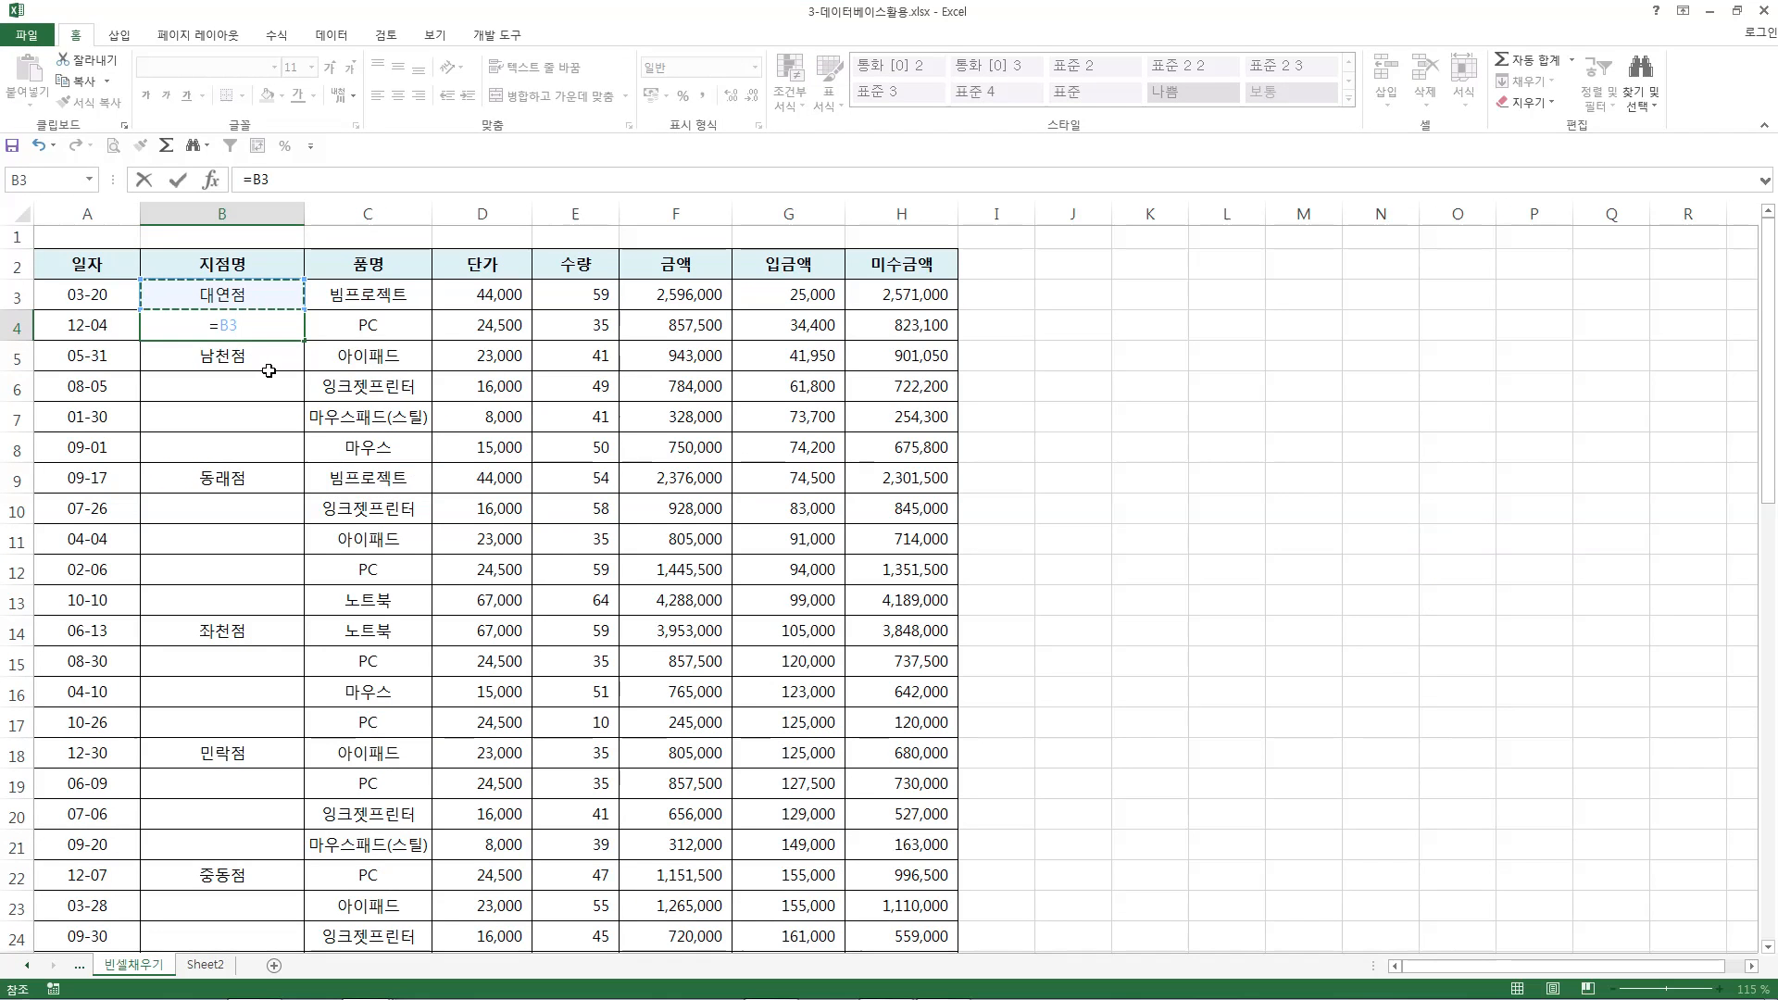
pyautogui.press('Return')
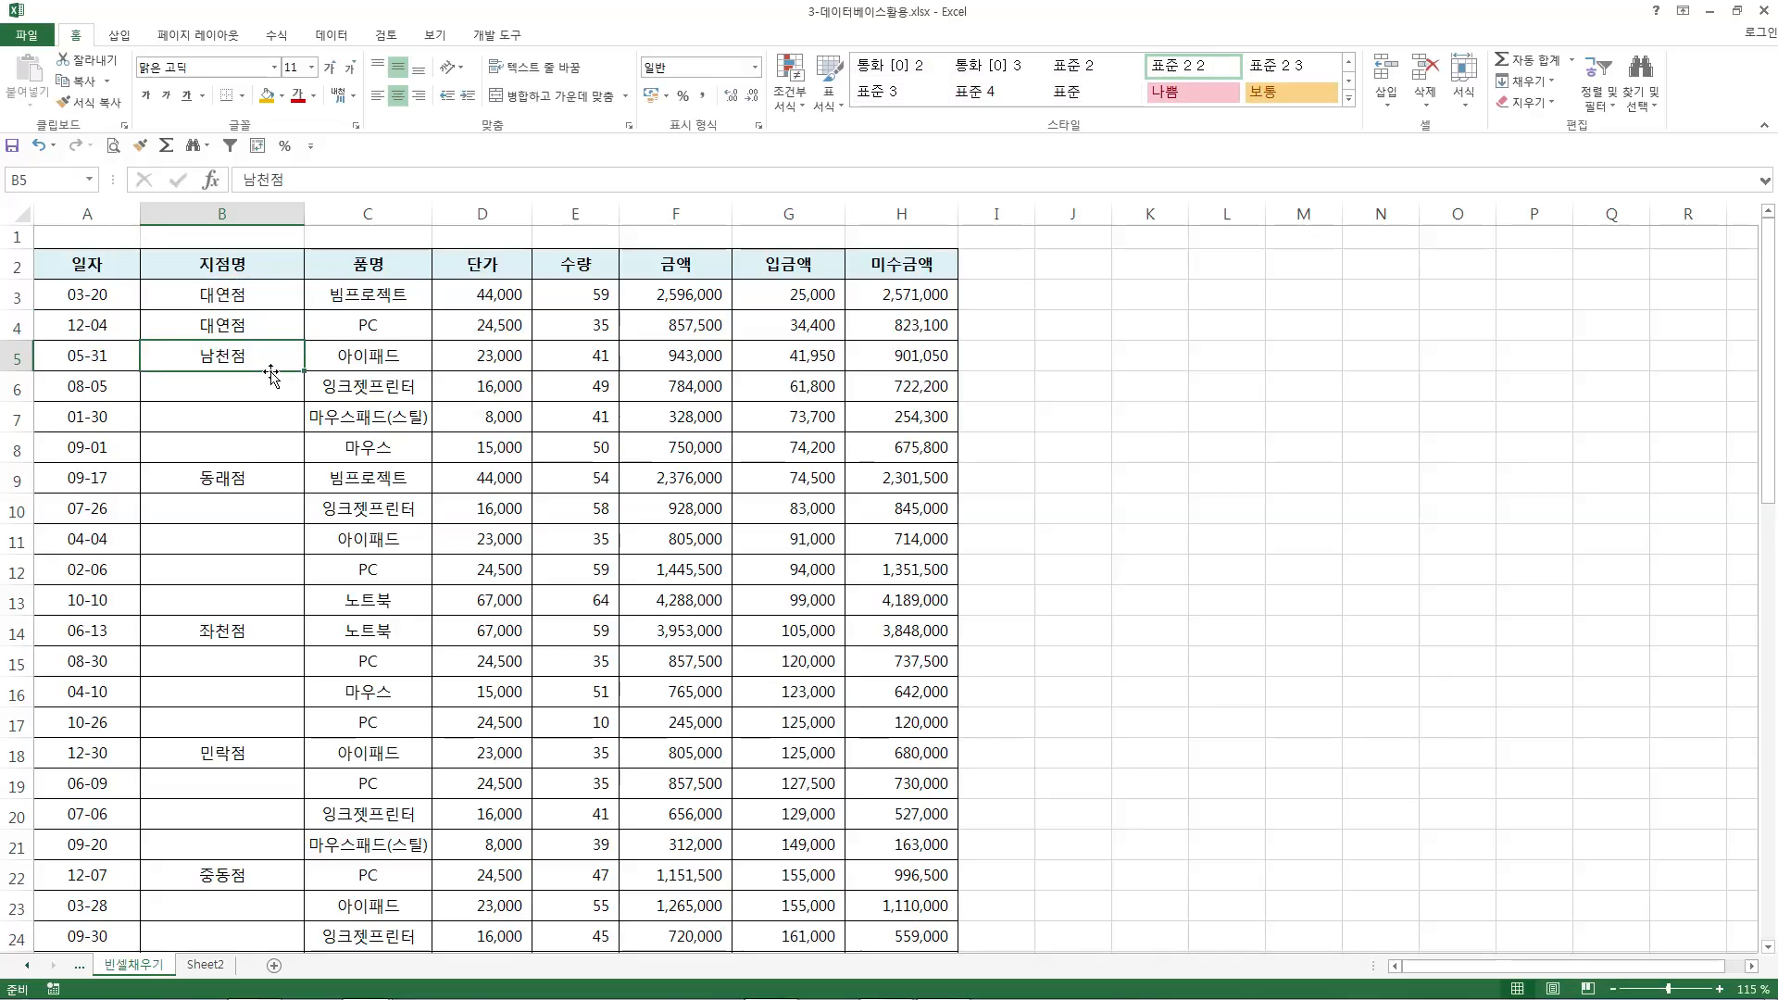
# Clear the formula from B4 and select the blank cell B6.
pyautogui.click(248, 322)
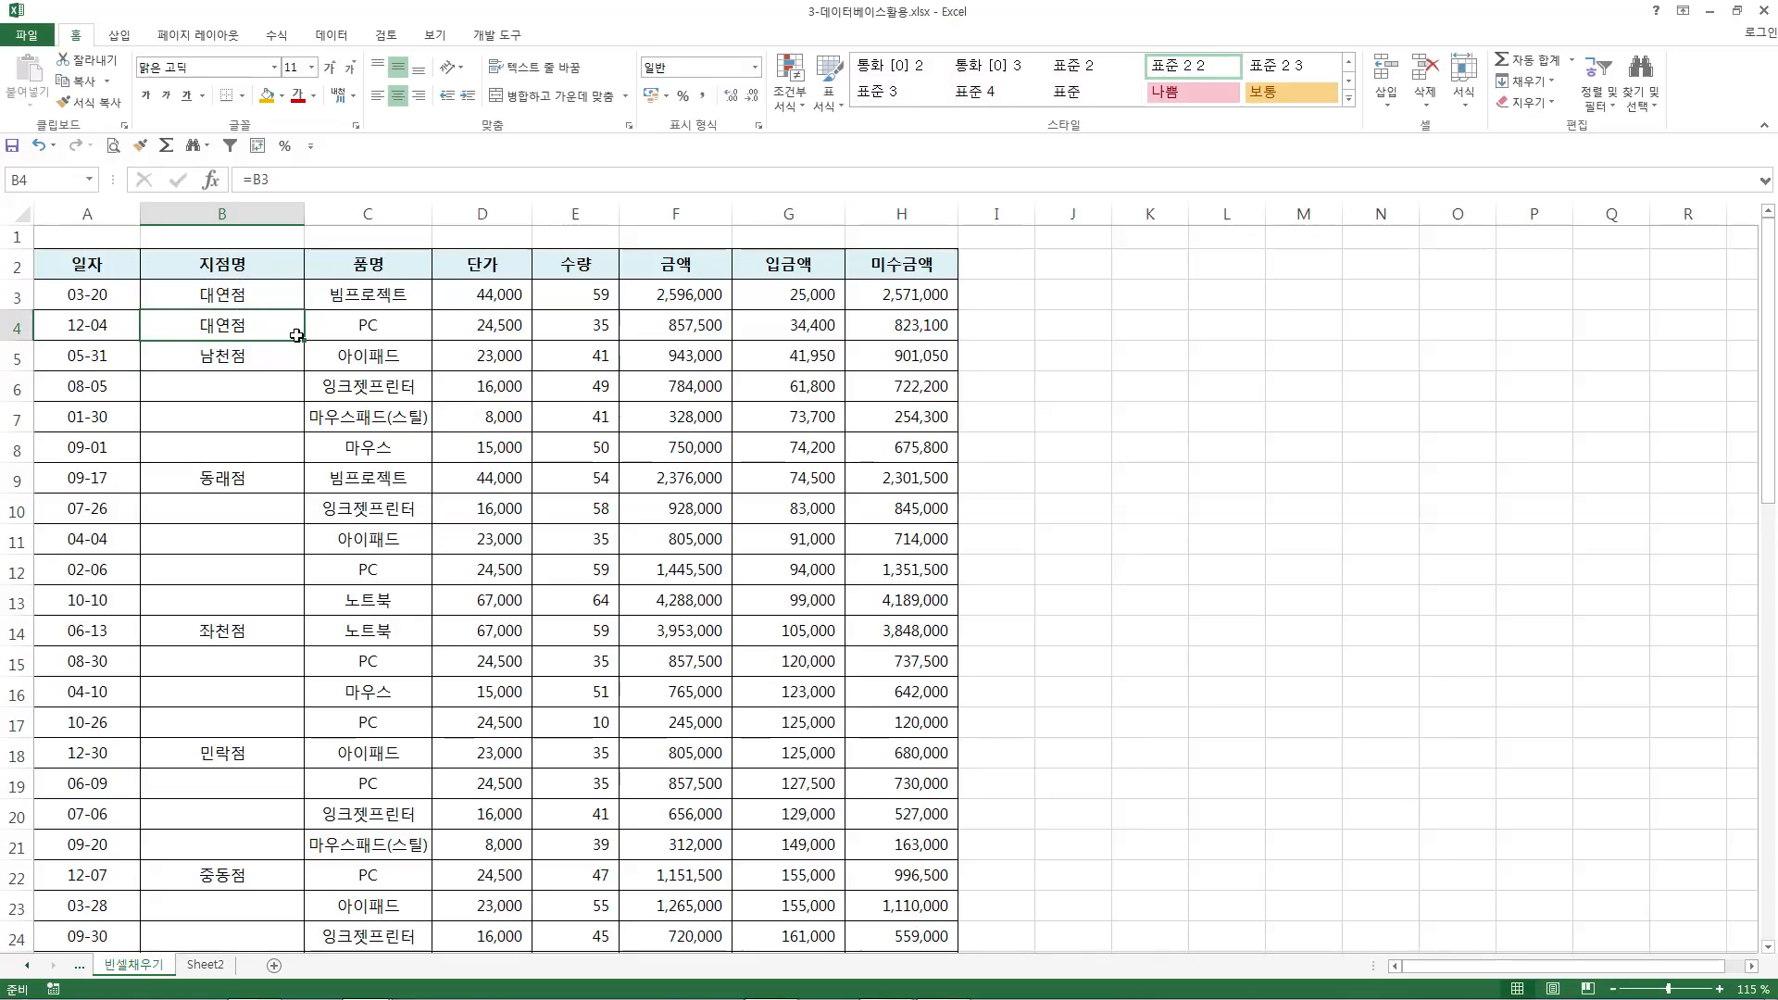
pyautogui.press('Delete')
pyautogui.click(223, 388)
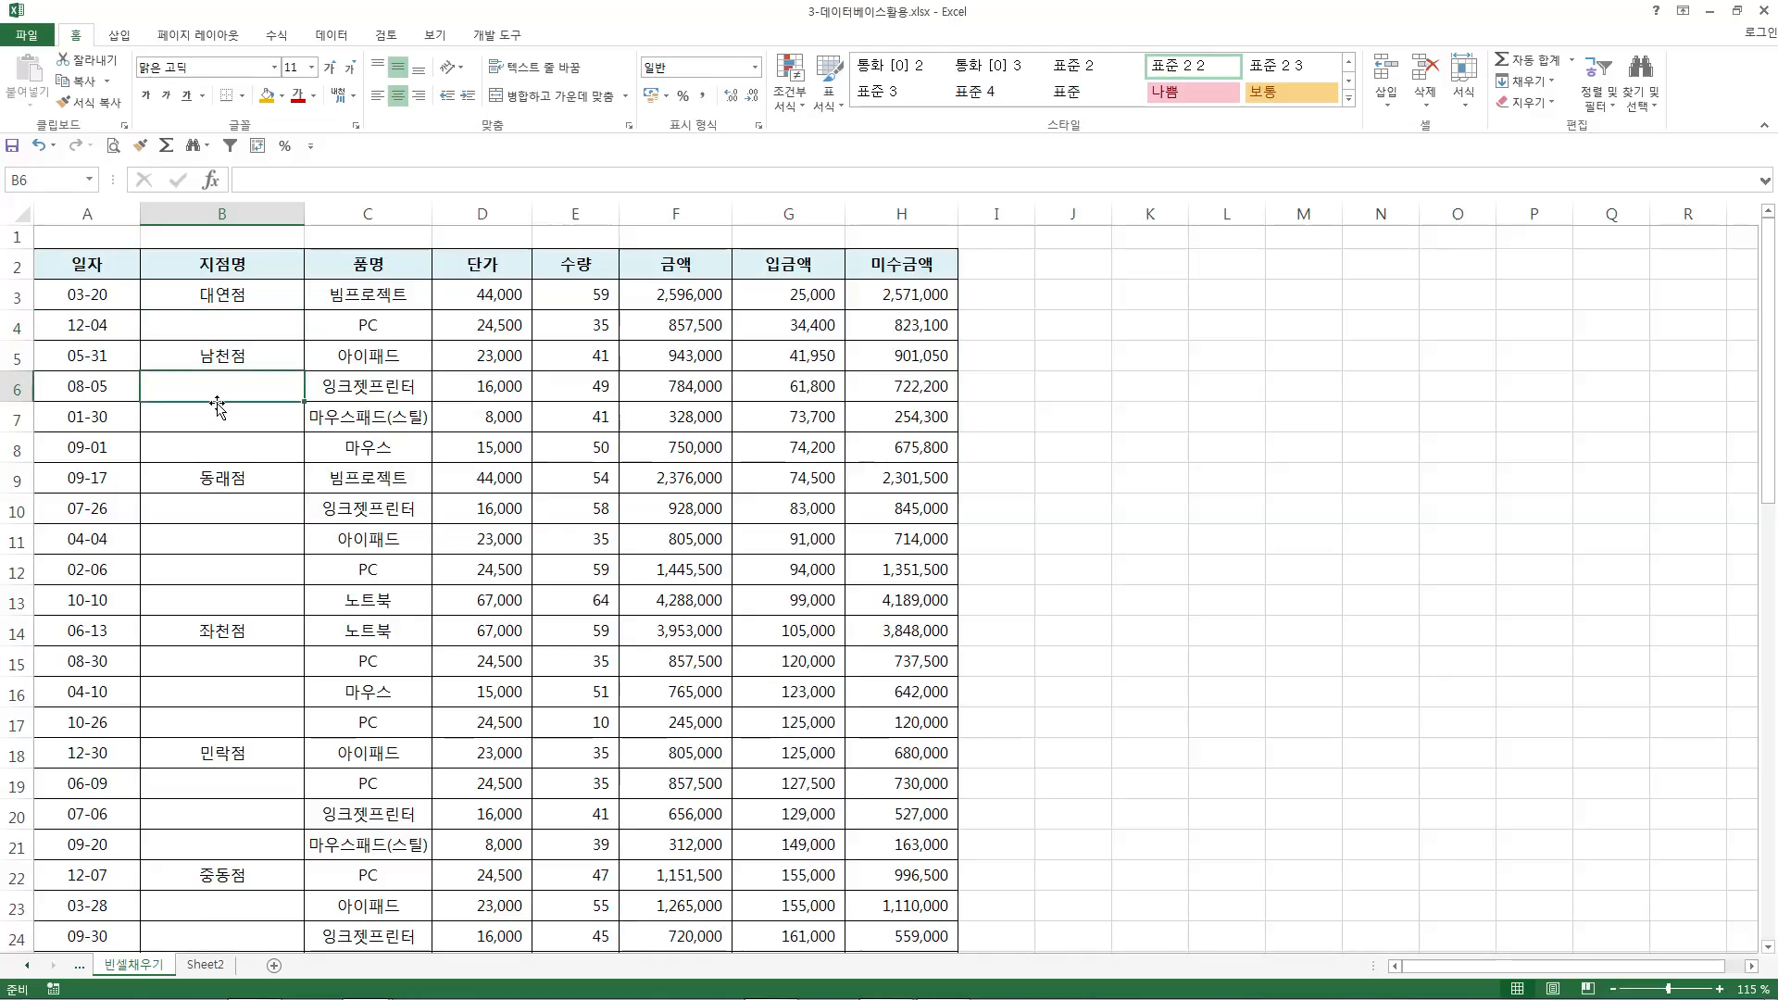
pyautogui.click(219, 418)
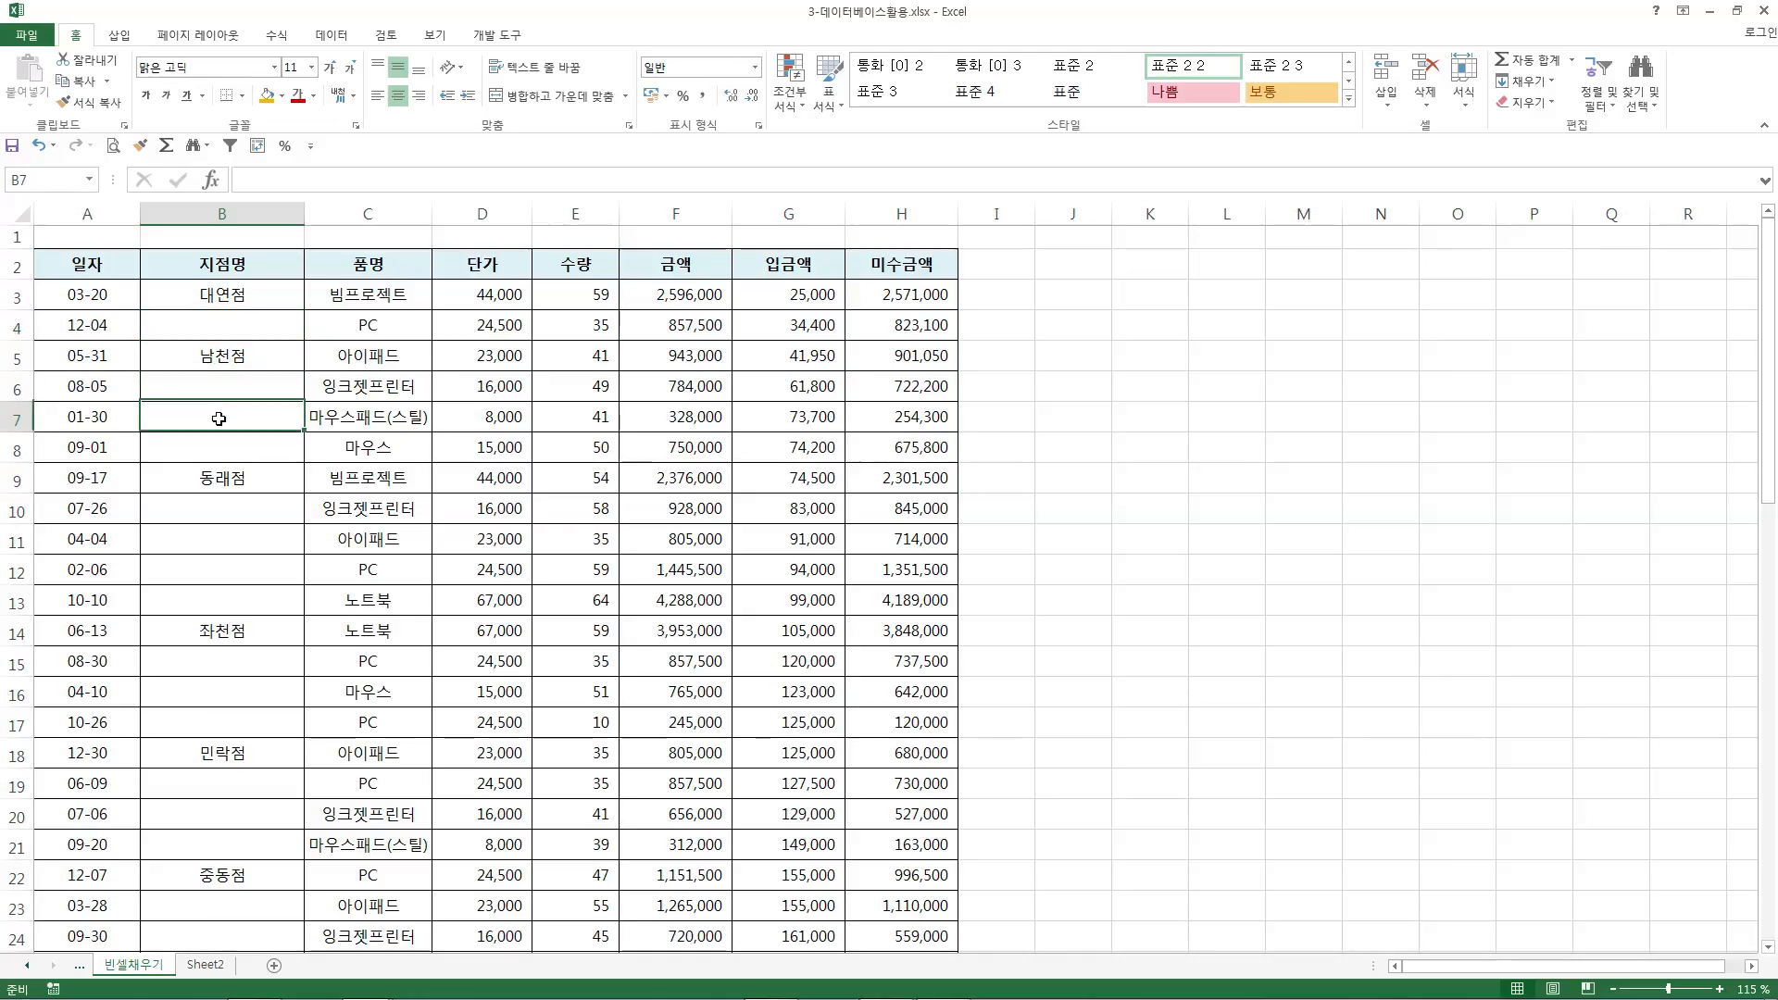
pyautogui.click(211, 509)
pyautogui.click(210, 538)
pyautogui.click(206, 572)
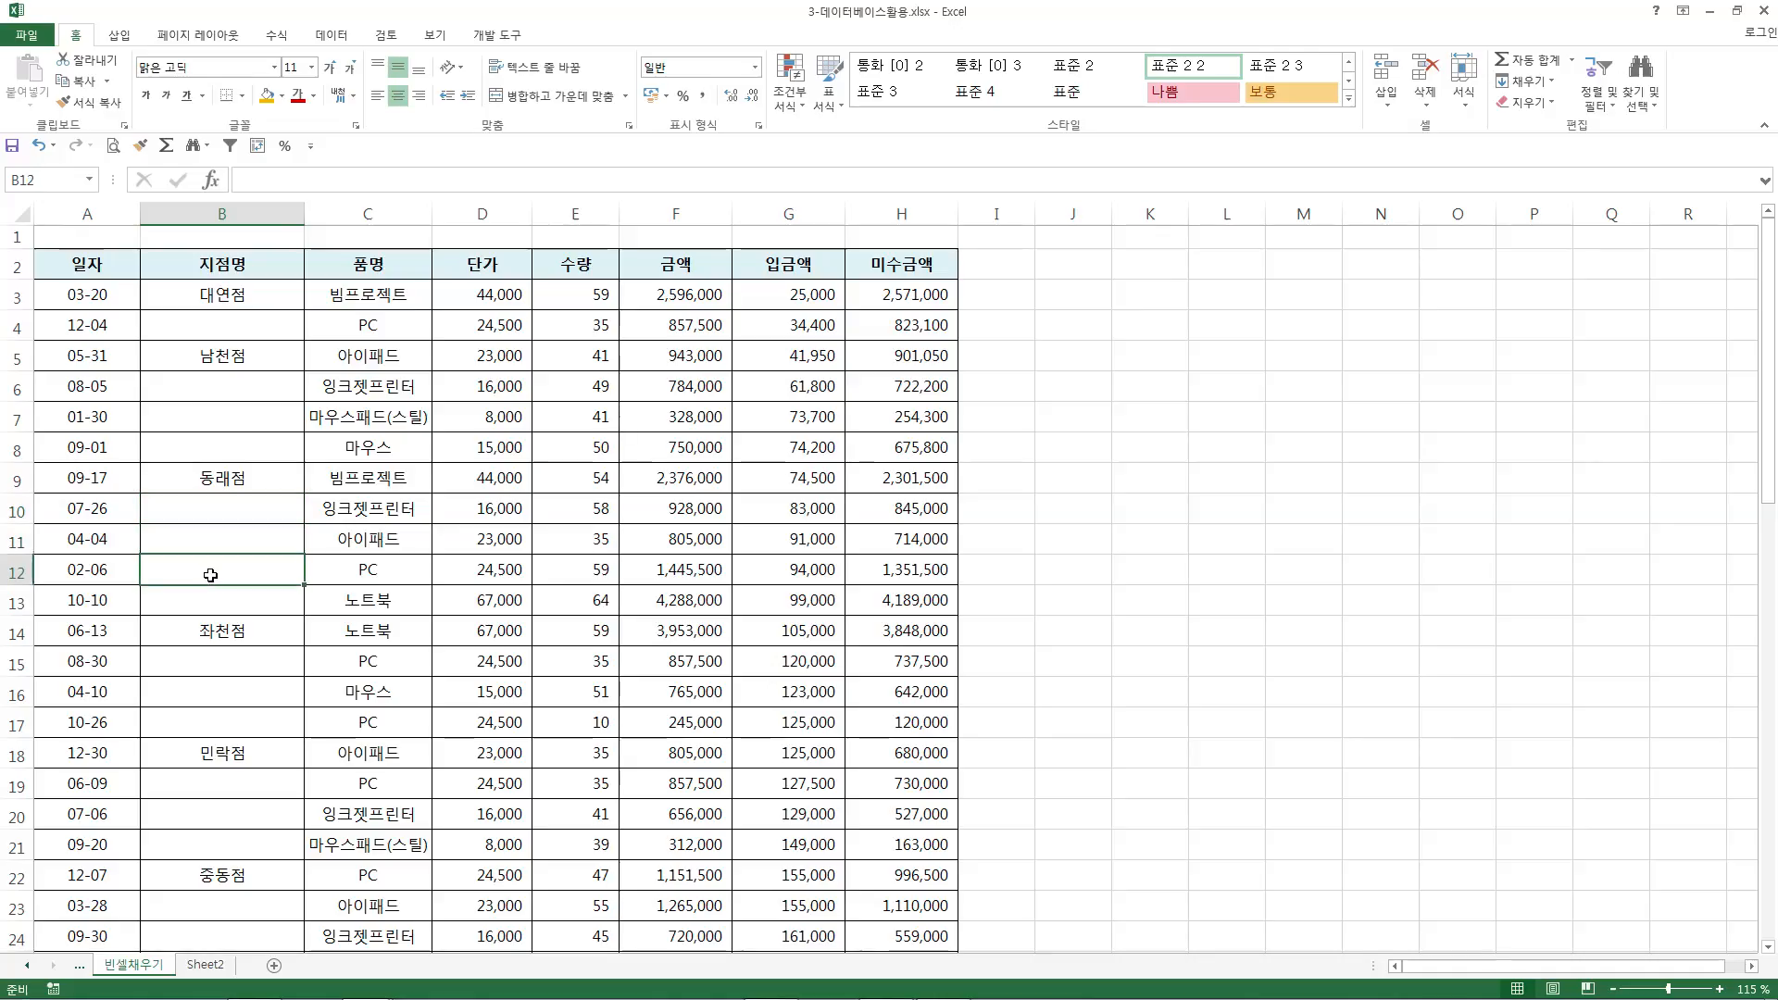
pyautogui.click(235, 317)
pyautogui.write('=')
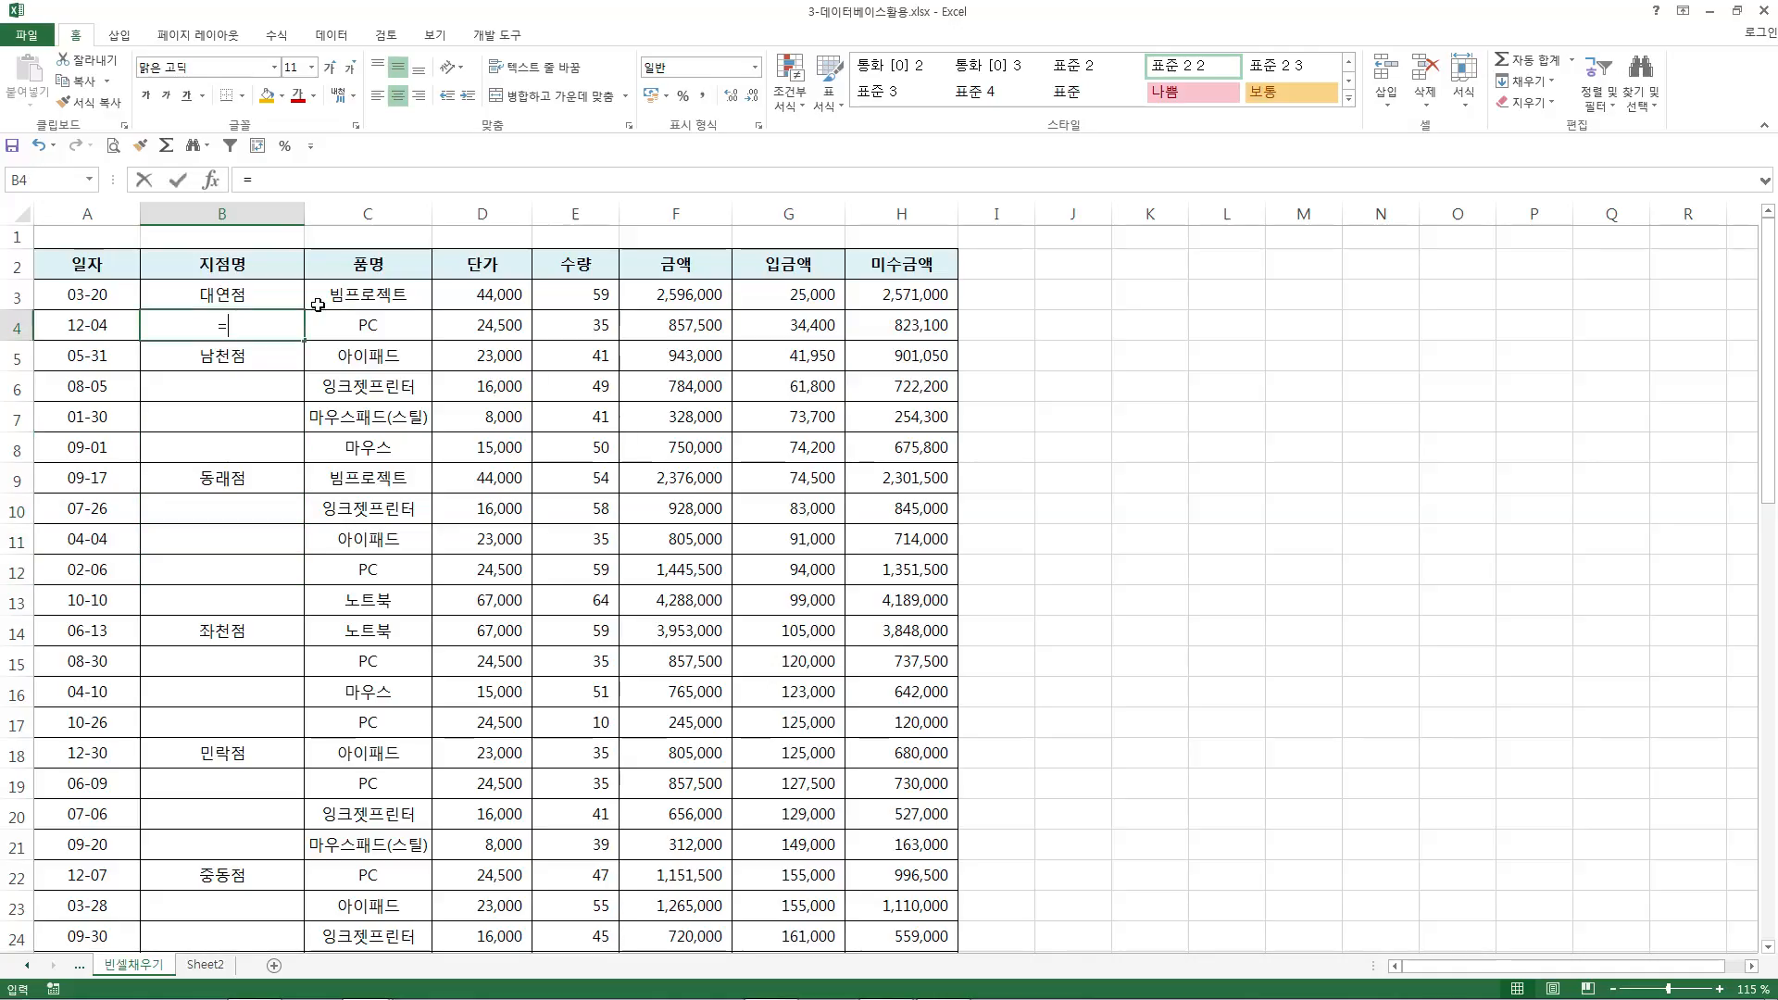
pyautogui.click(220, 294)
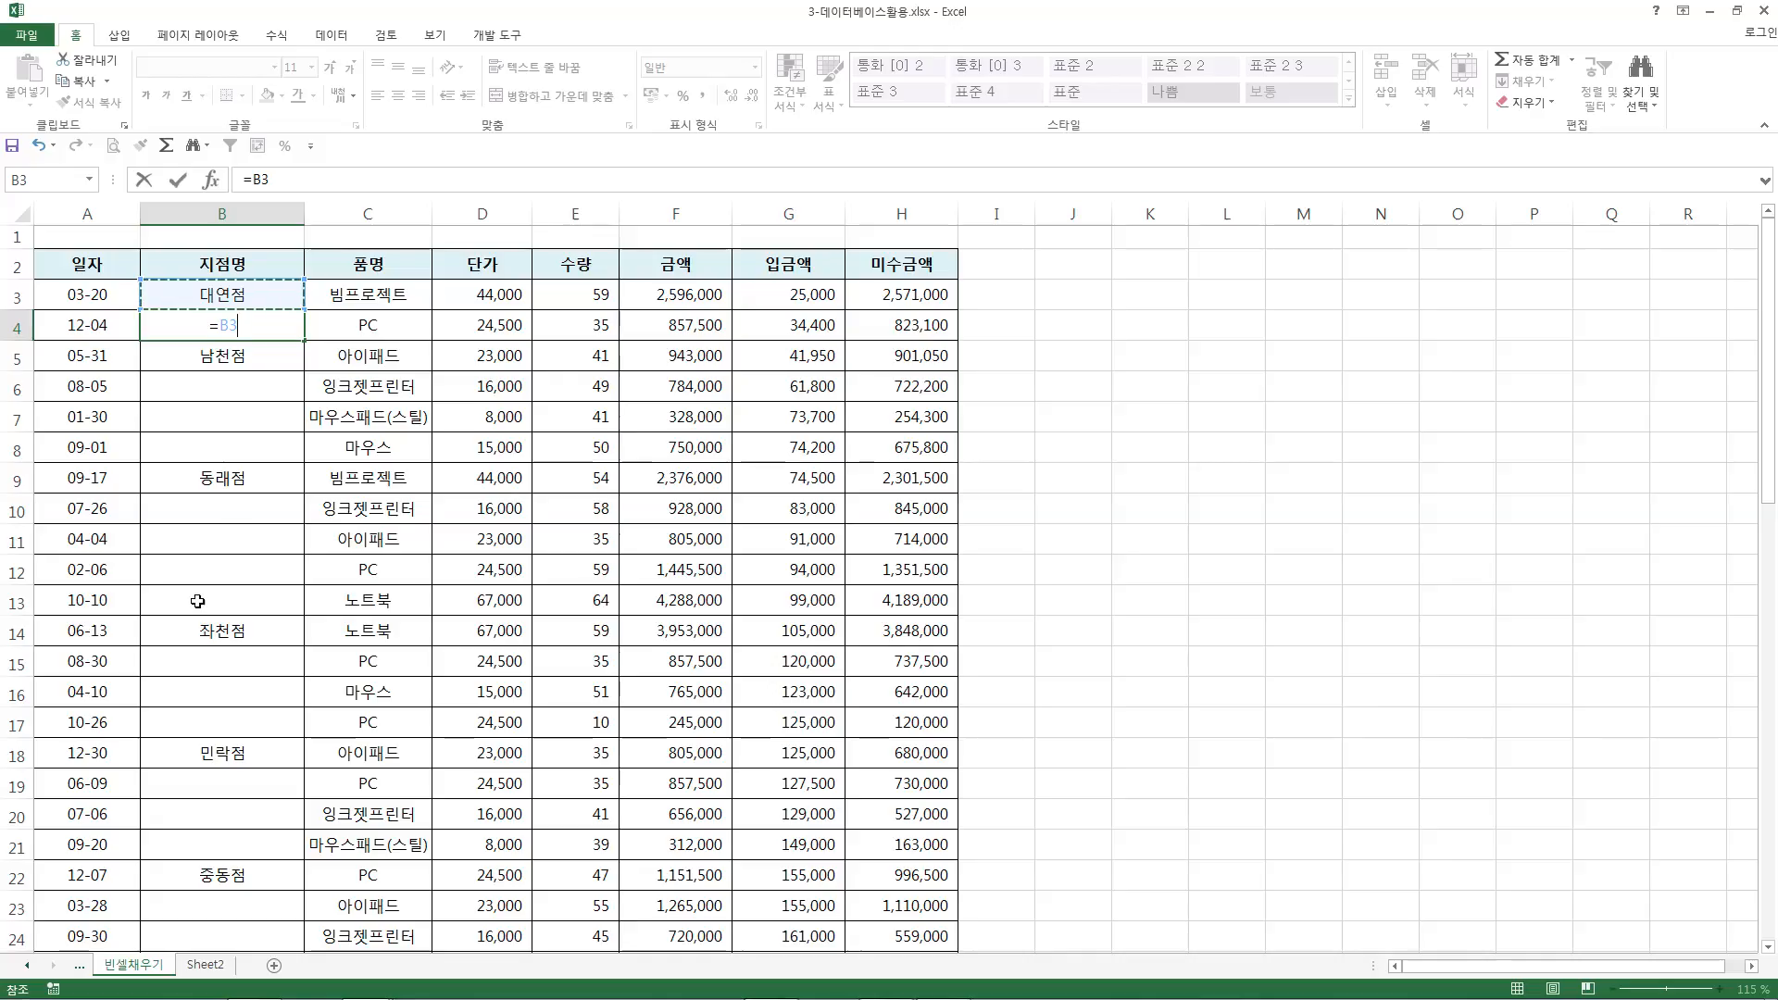
pyautogui.press('Escape')
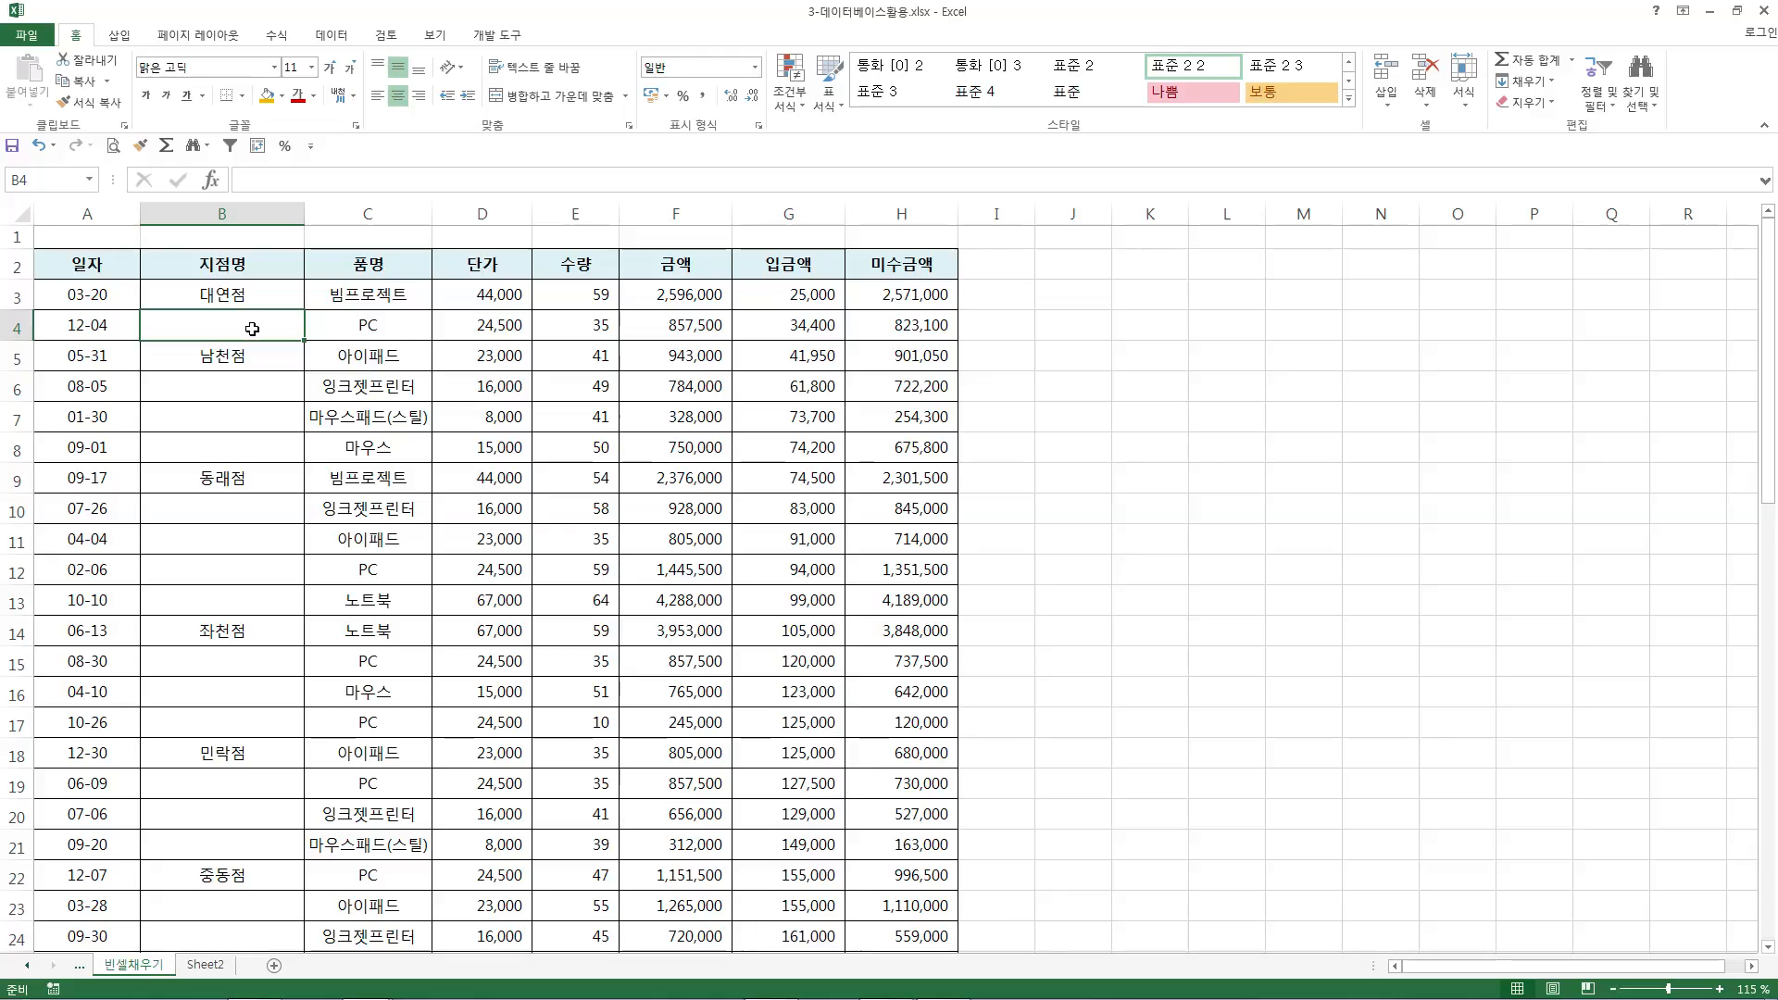
# Try selecting the blank 지점명 cells B4, B6:B8 and B10:B13 together by hand.
pyautogui.click(252, 298)
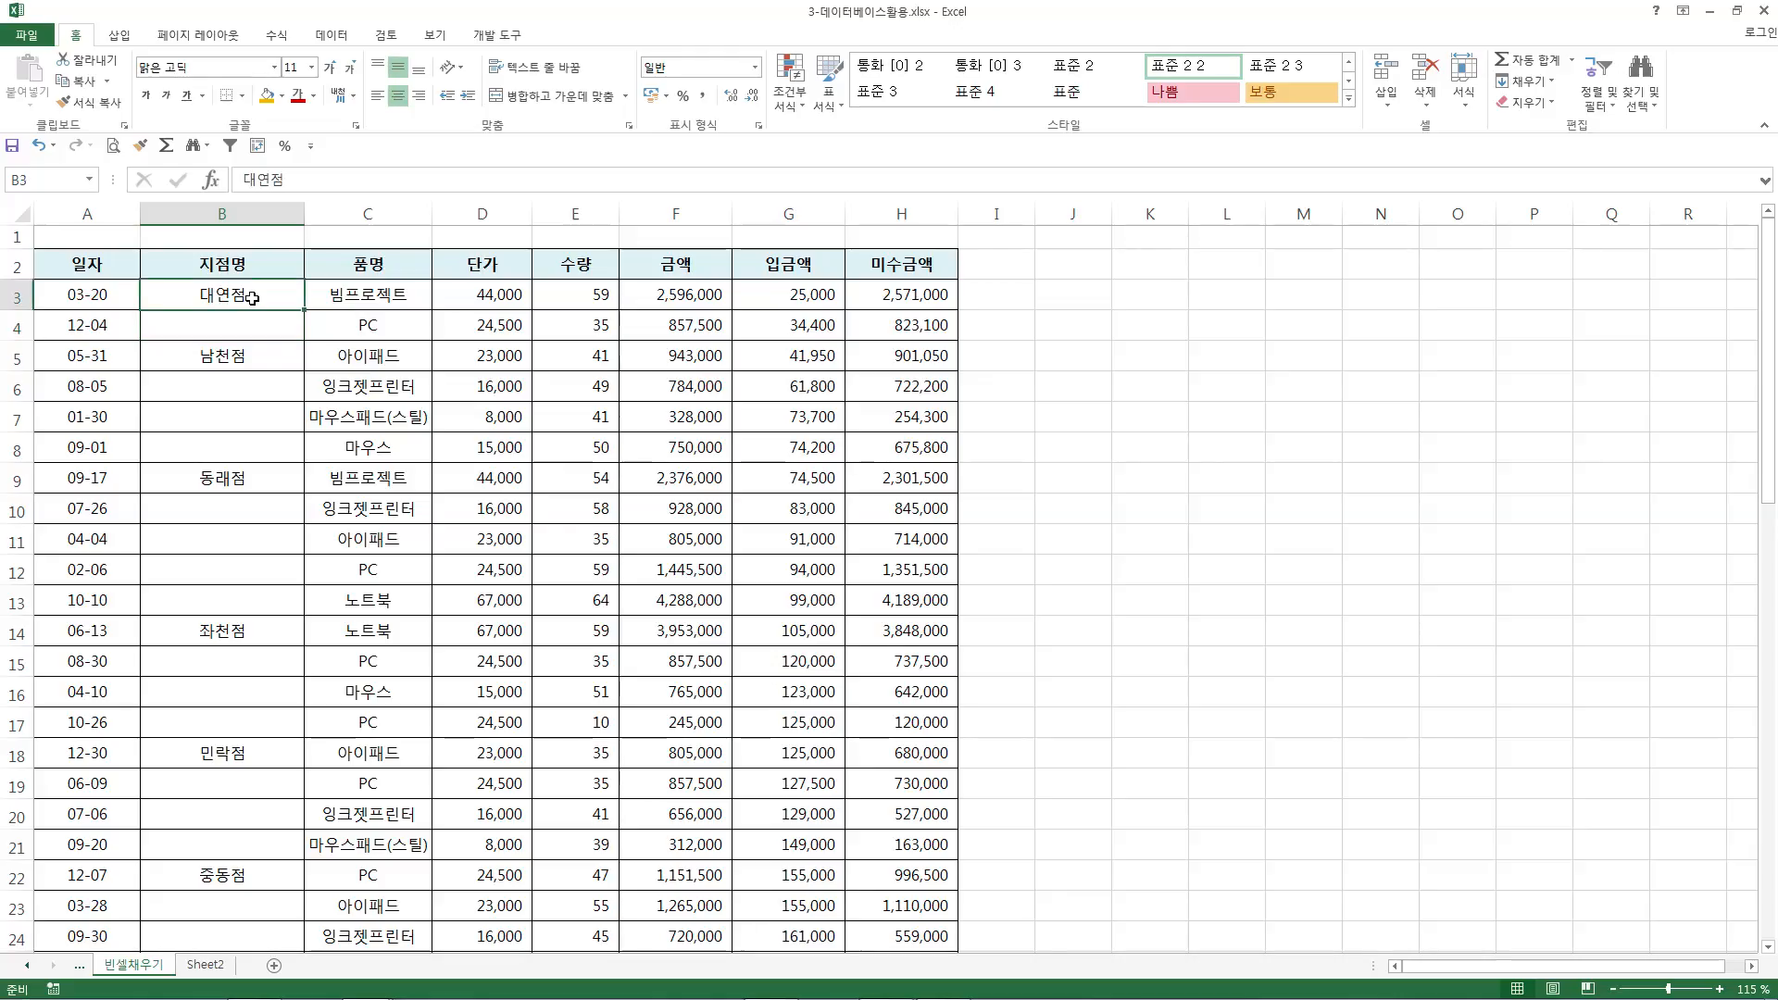
pyautogui.click(261, 330)
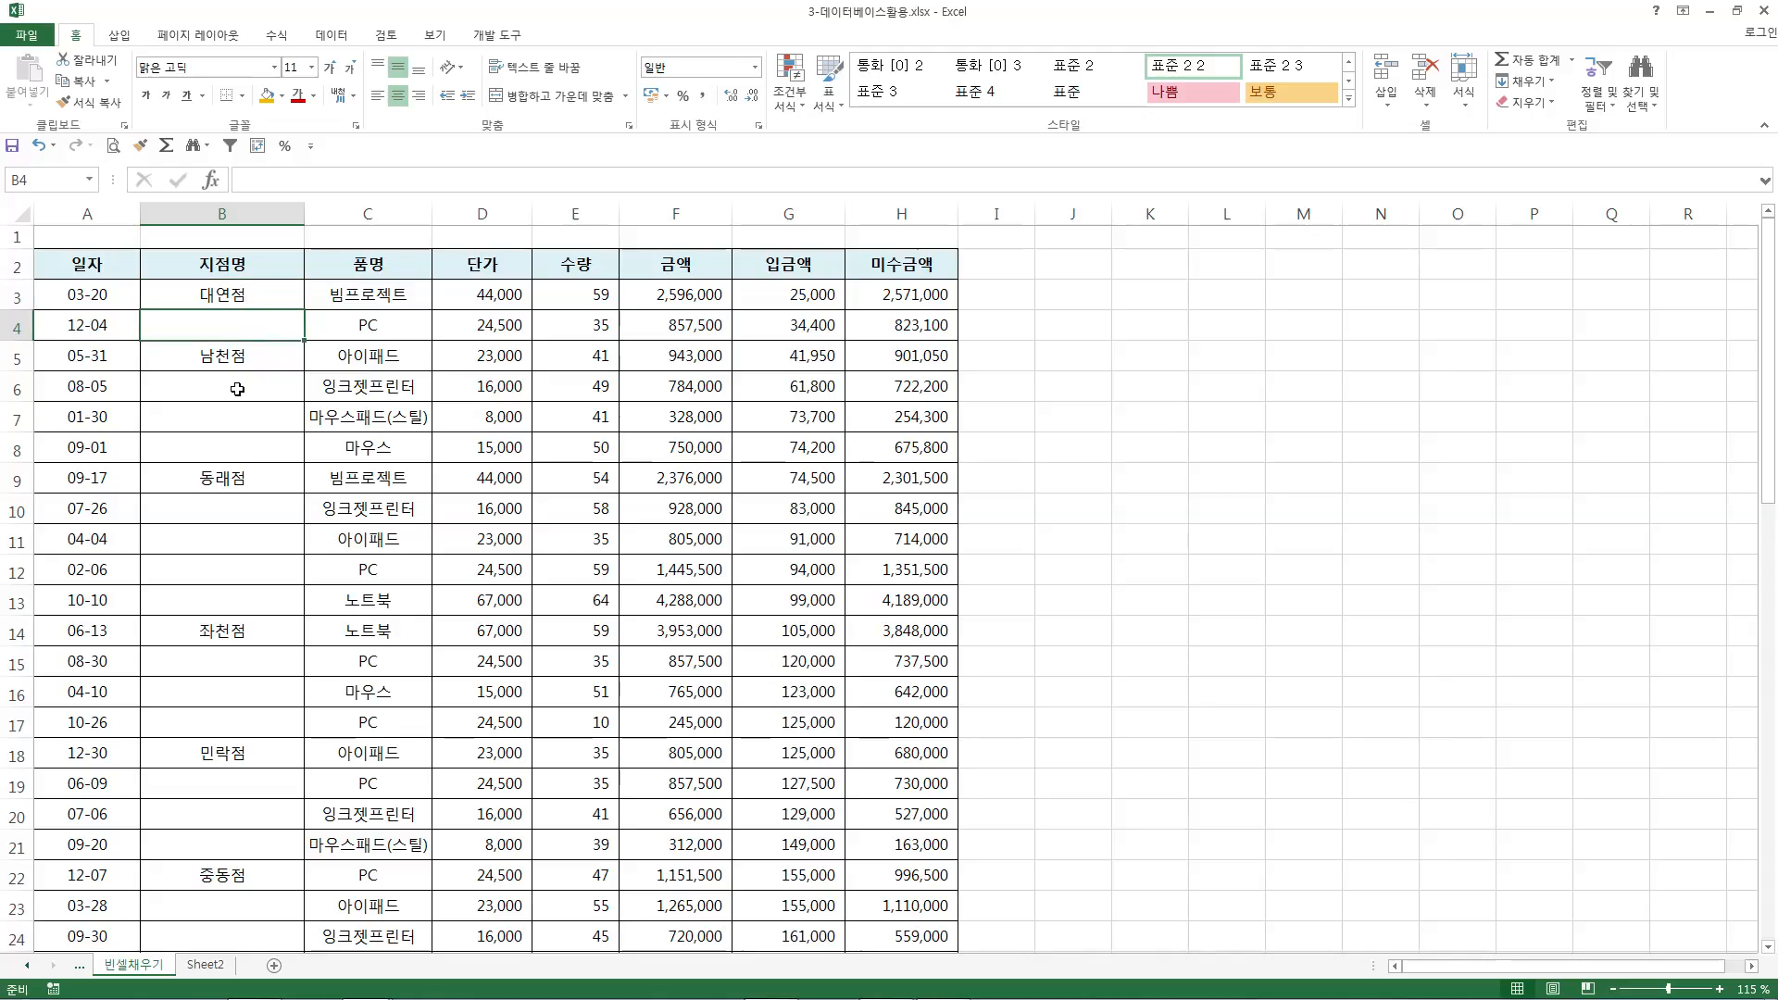
pyautogui.moveTo(237, 389); pyautogui.dragTo(226, 450)
pyautogui.keyDown('ctrl'); pyautogui.click(244, 506); pyautogui.keyUp('ctrl')
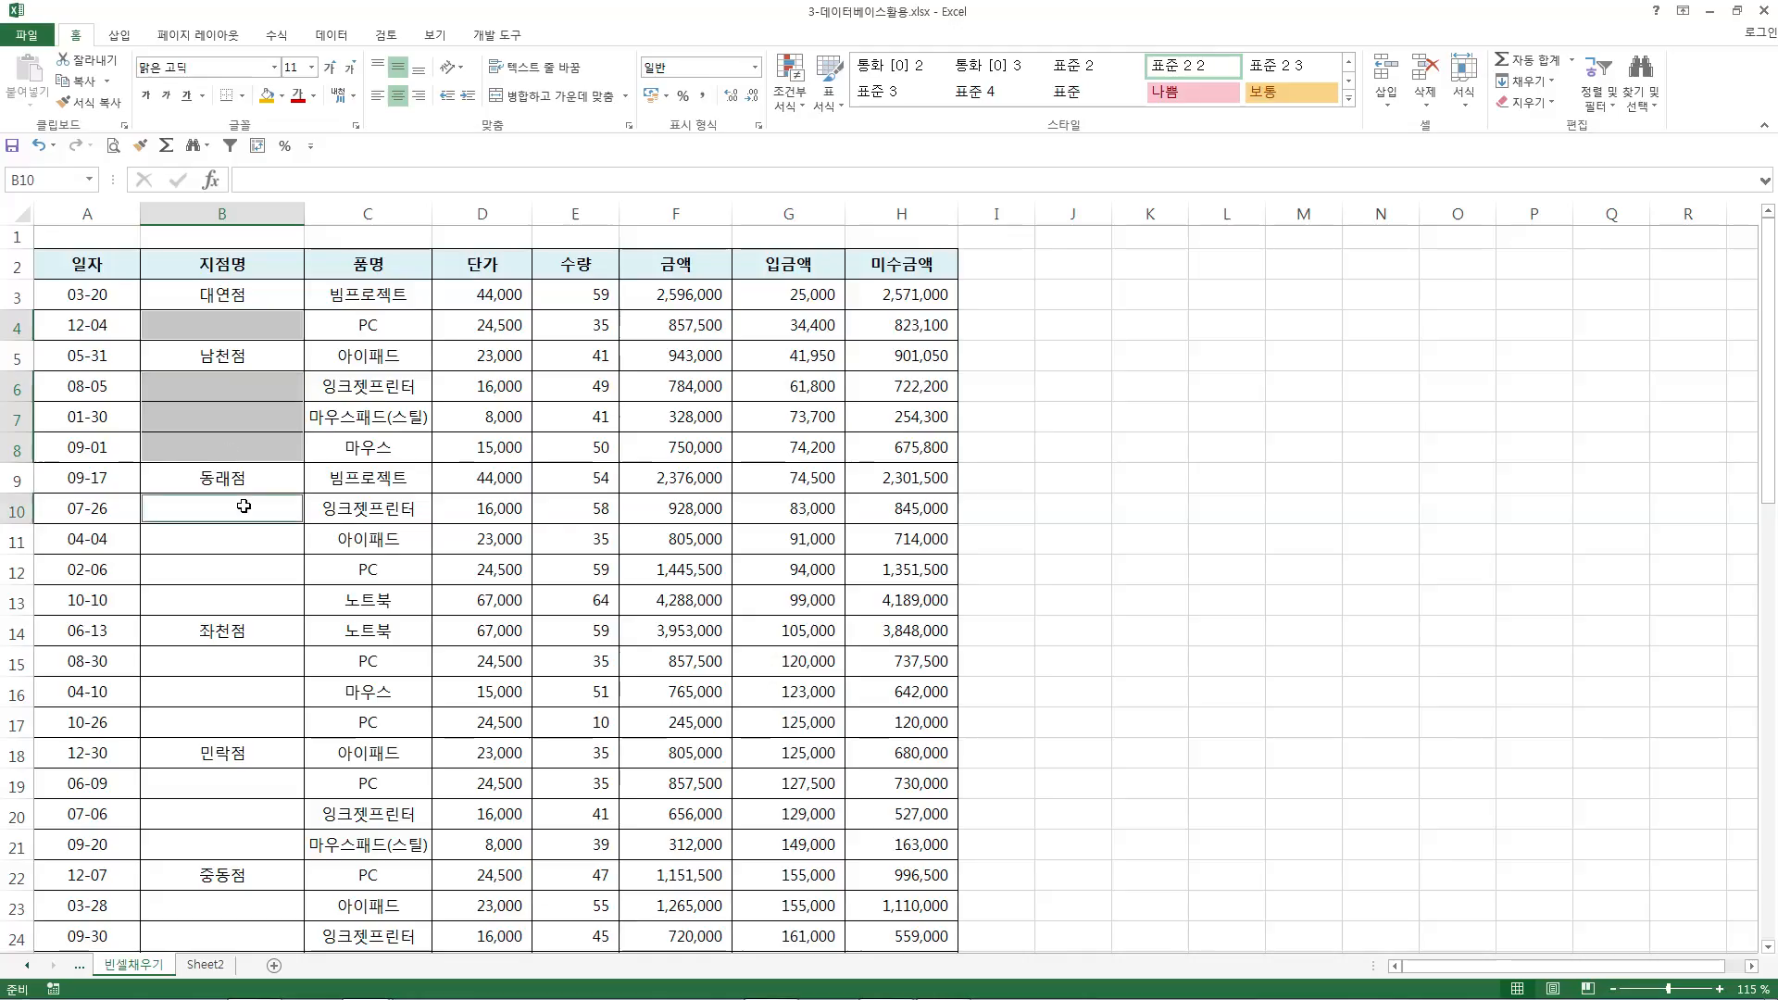
pyautogui.moveTo(239, 535); pyautogui.dragTo(234, 598)
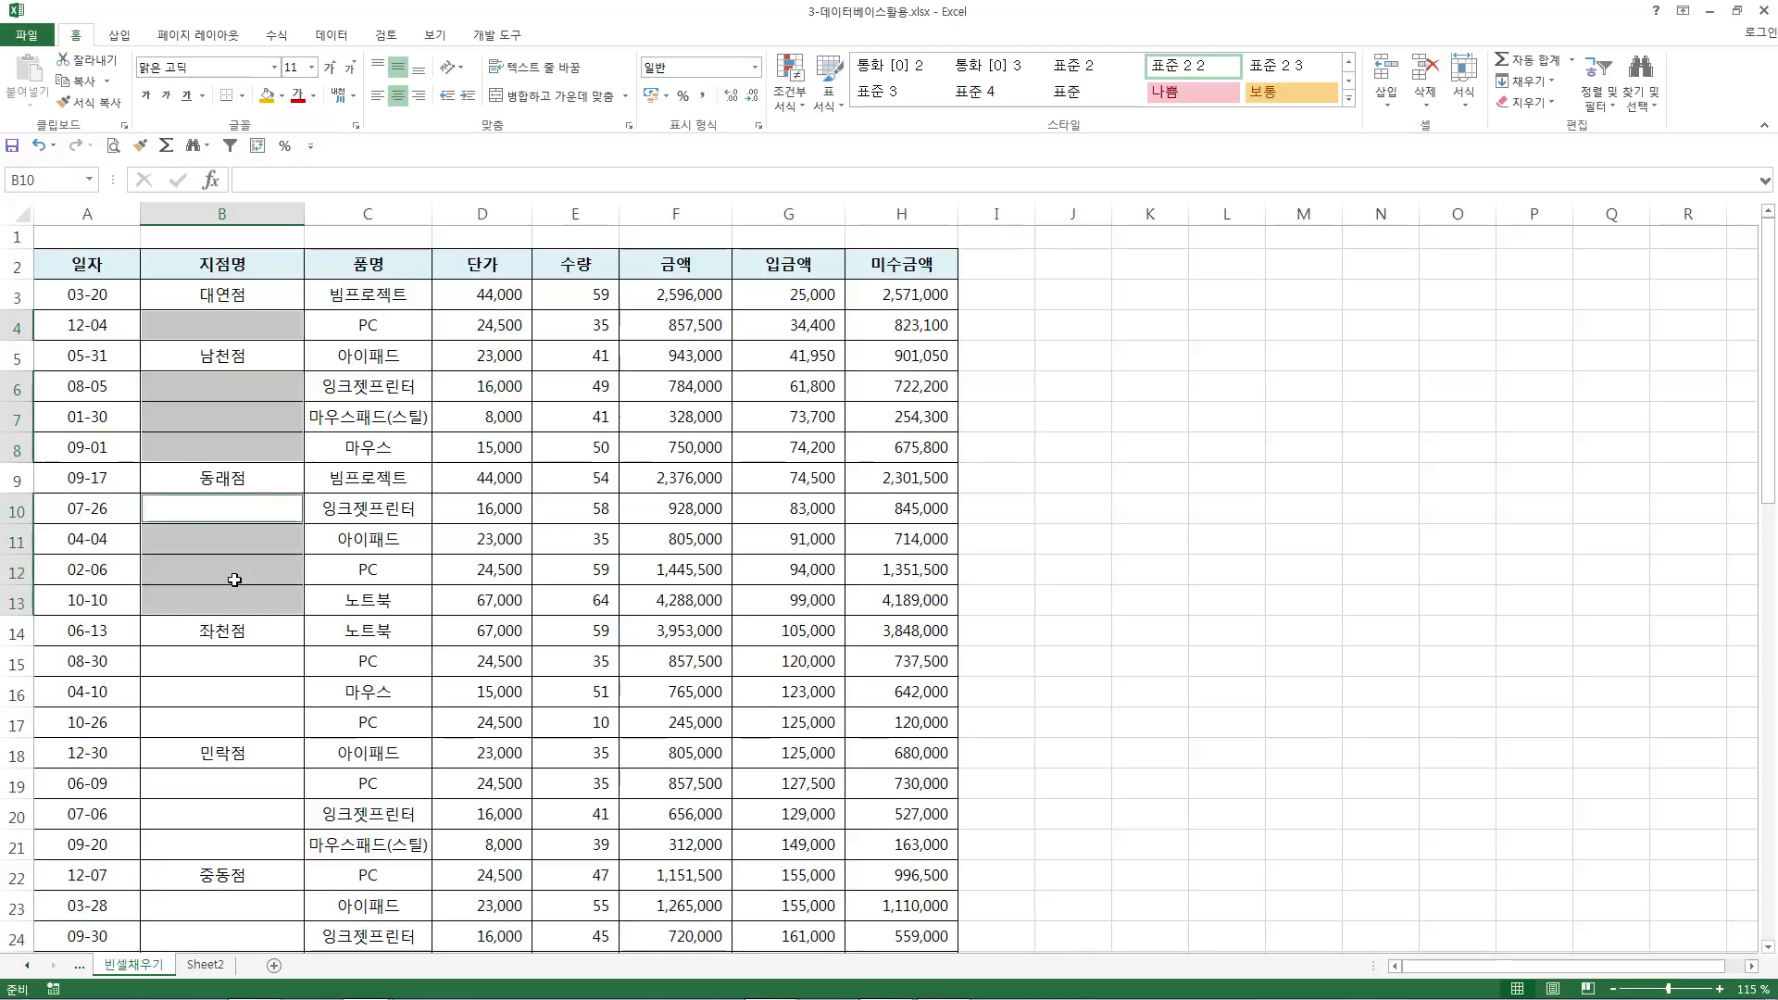
pyautogui.click(231, 573)
pyautogui.click(227, 324)
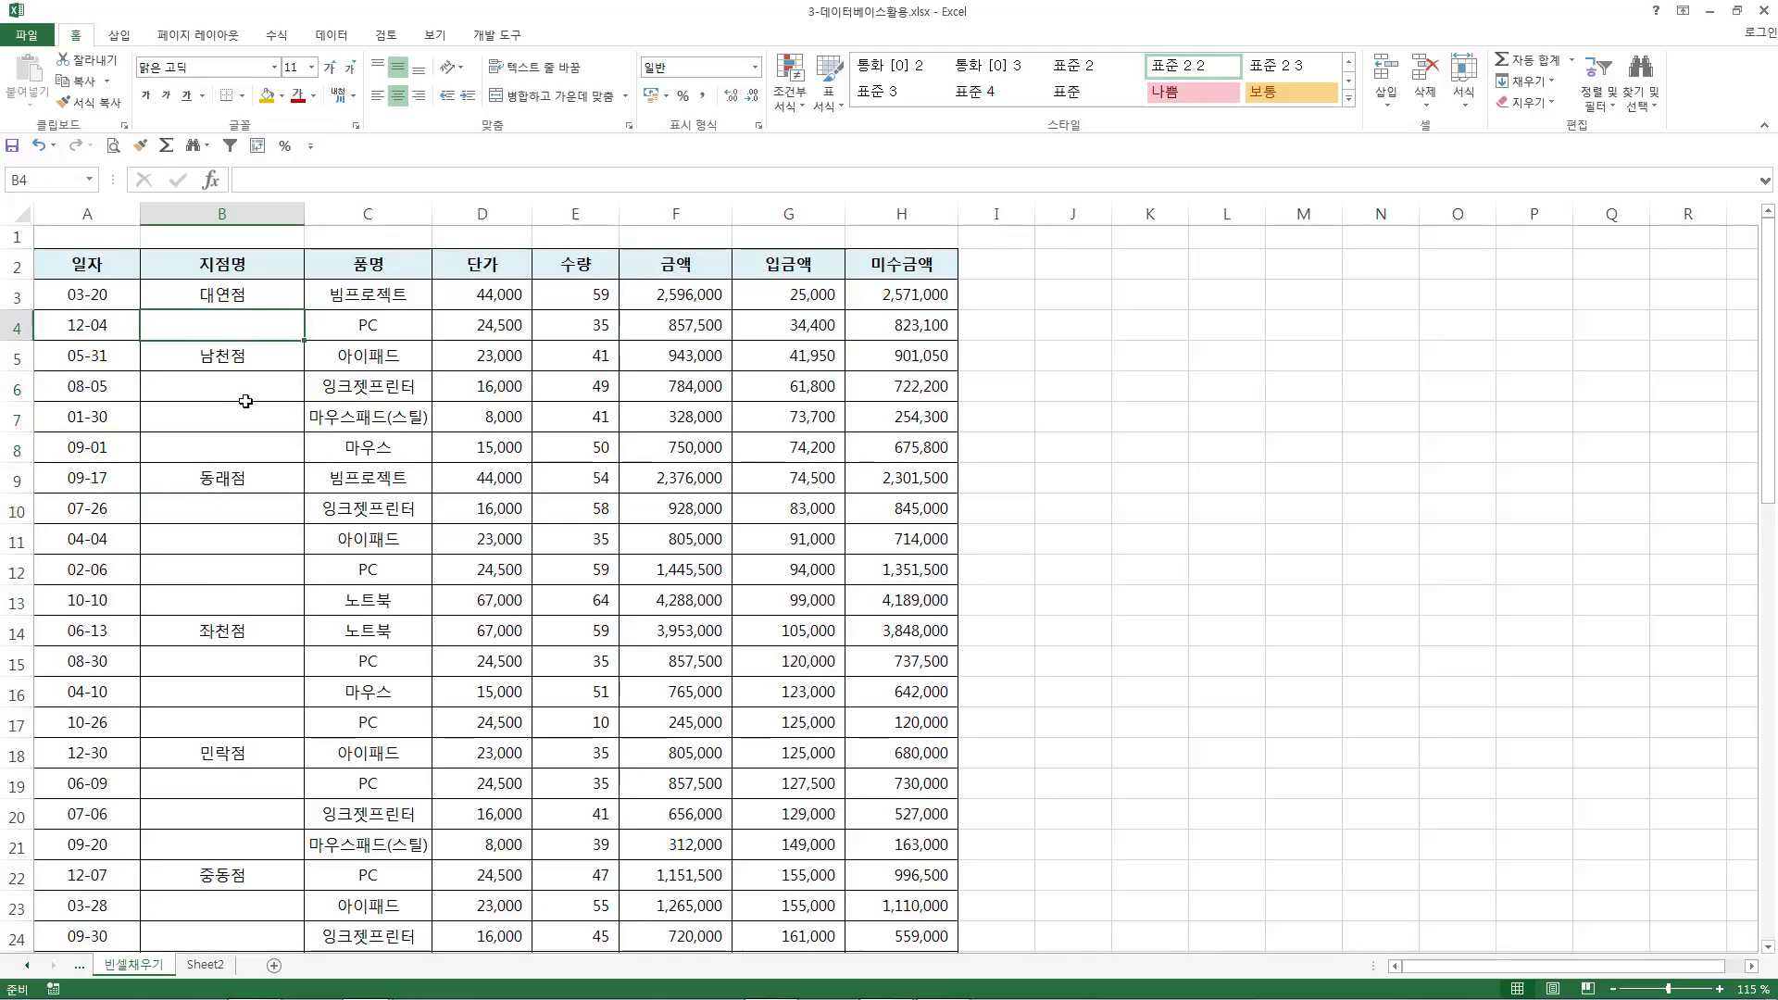
pyautogui.click(244, 395)
pyautogui.click(242, 435)
pyautogui.click(223, 295)
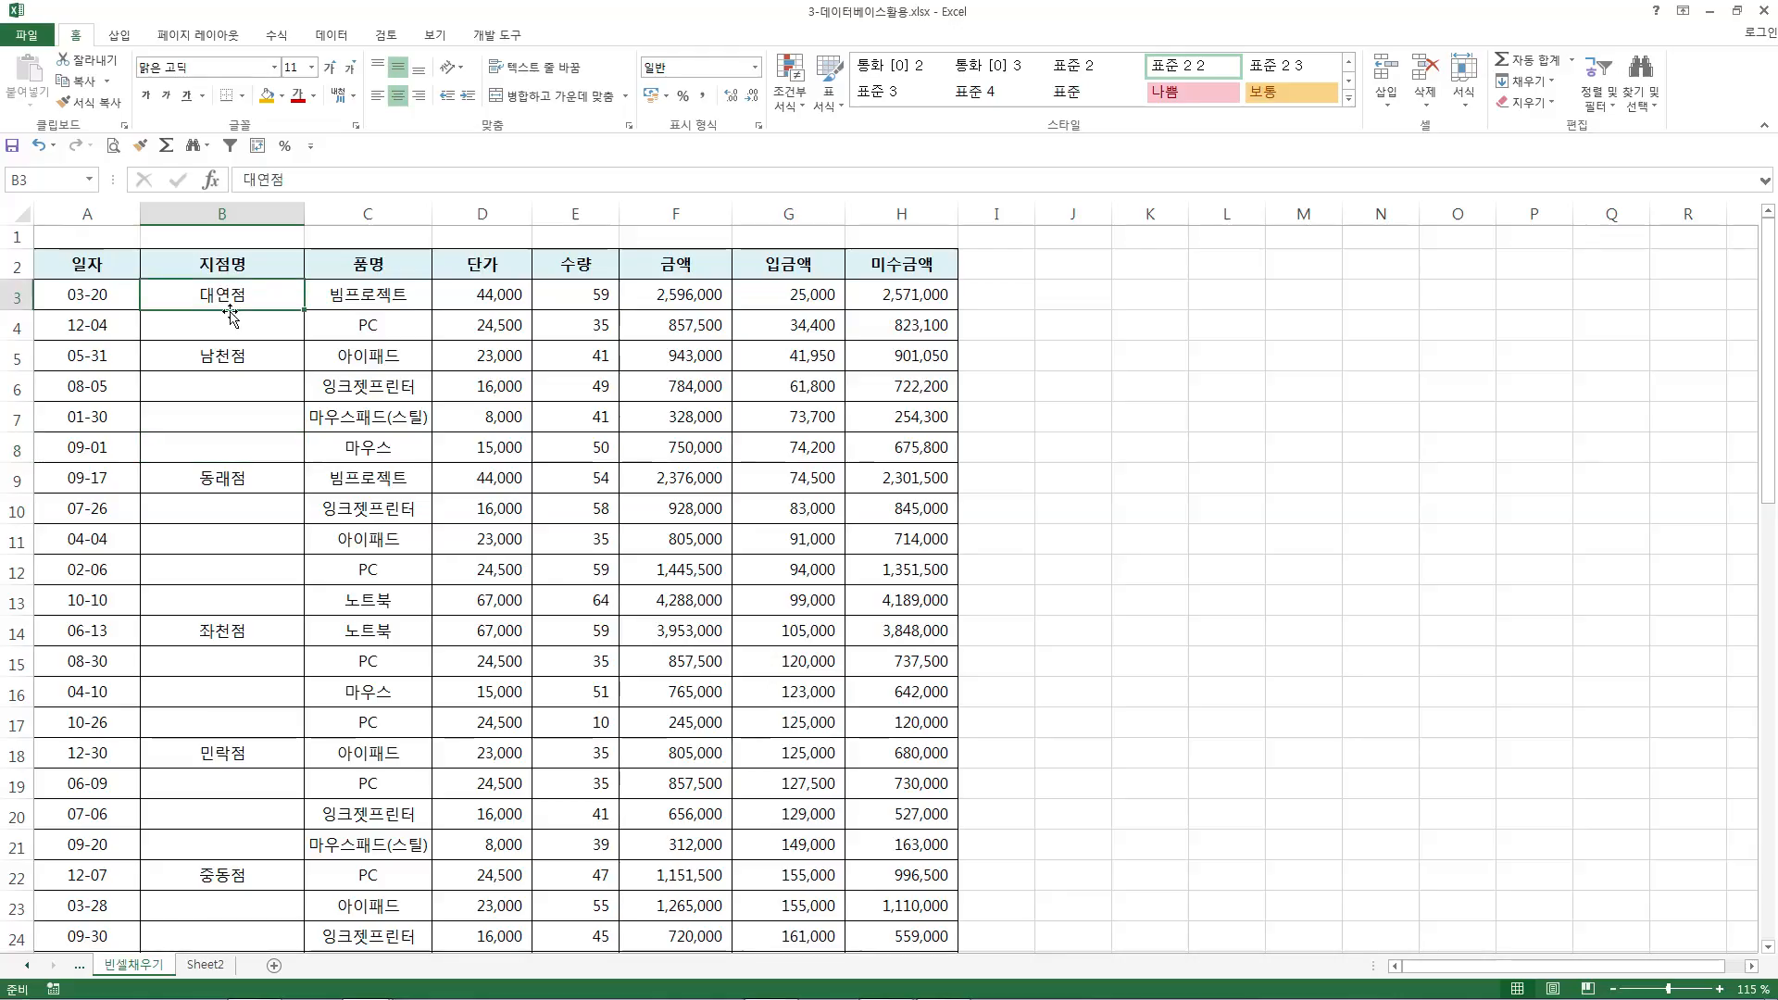
# Select only the blank cells within B4:B58 of the 지점명 column using the 빈 셀 choice of 이동 옵션.
pyautogui.click(233, 324)
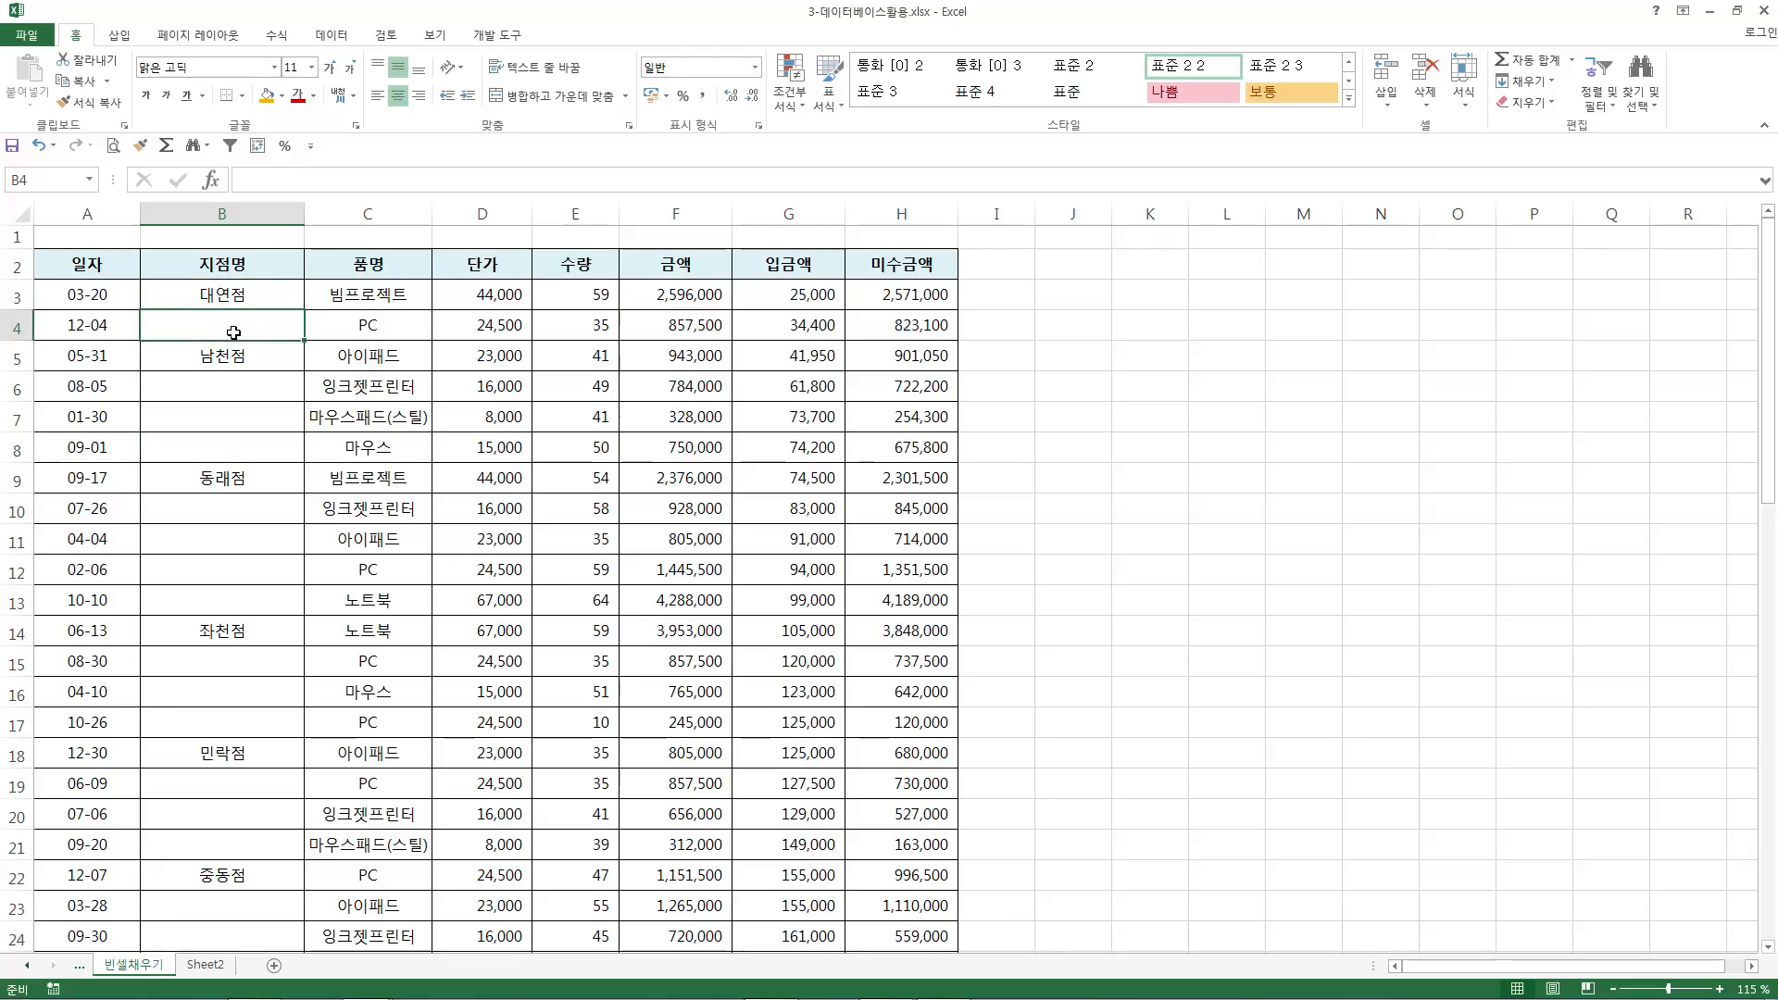
pyautogui.moveTo(233, 326); pyautogui.dragTo(178, 919)
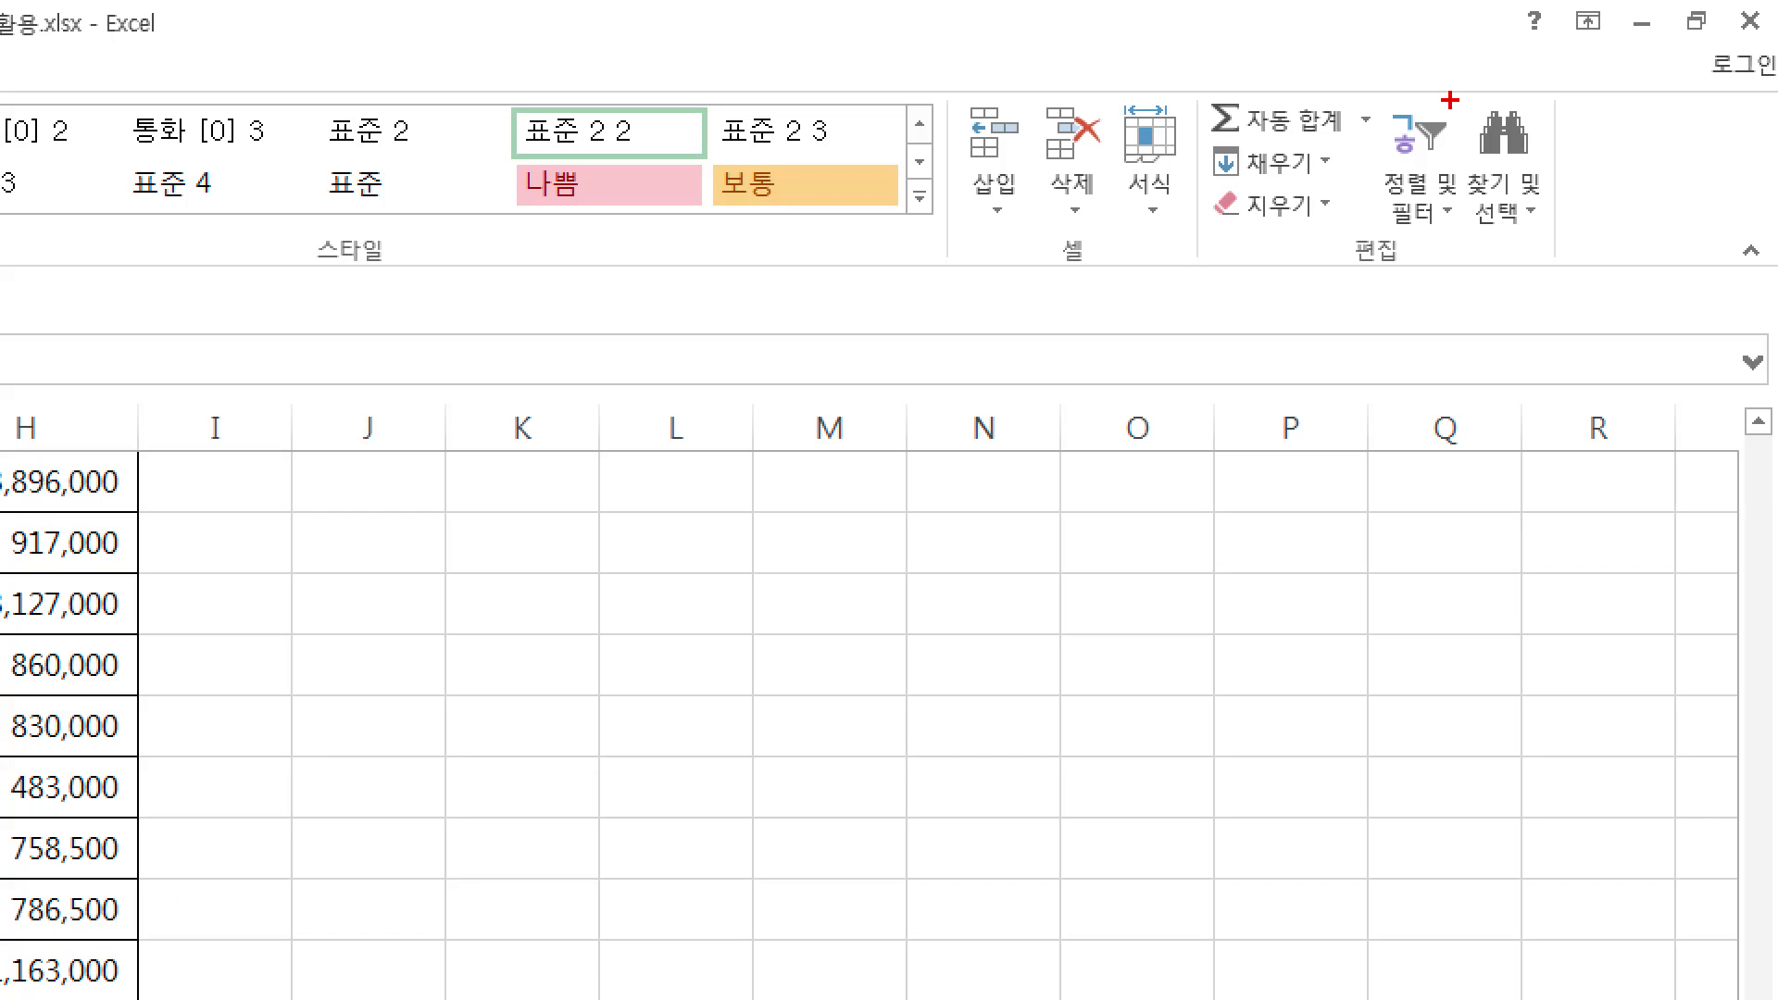
pyautogui.moveTo(1492, 141); pyautogui.dragTo(1519, 58)
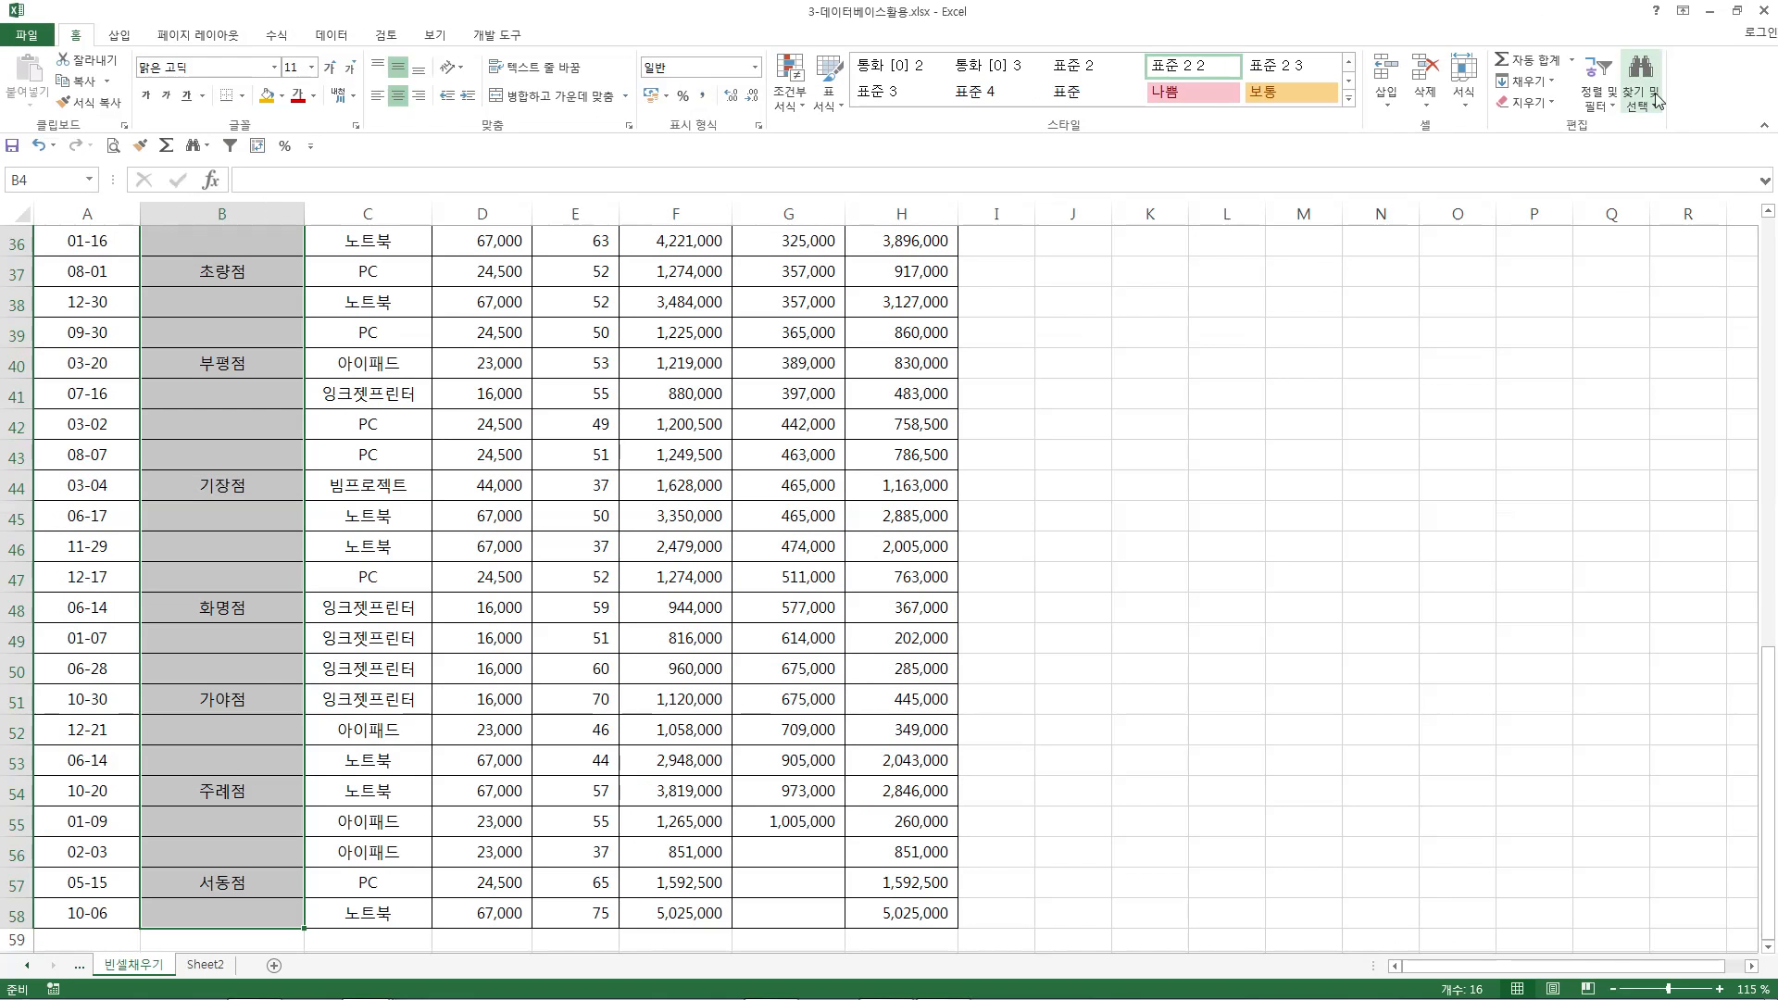
pyautogui.click(1523, 186)
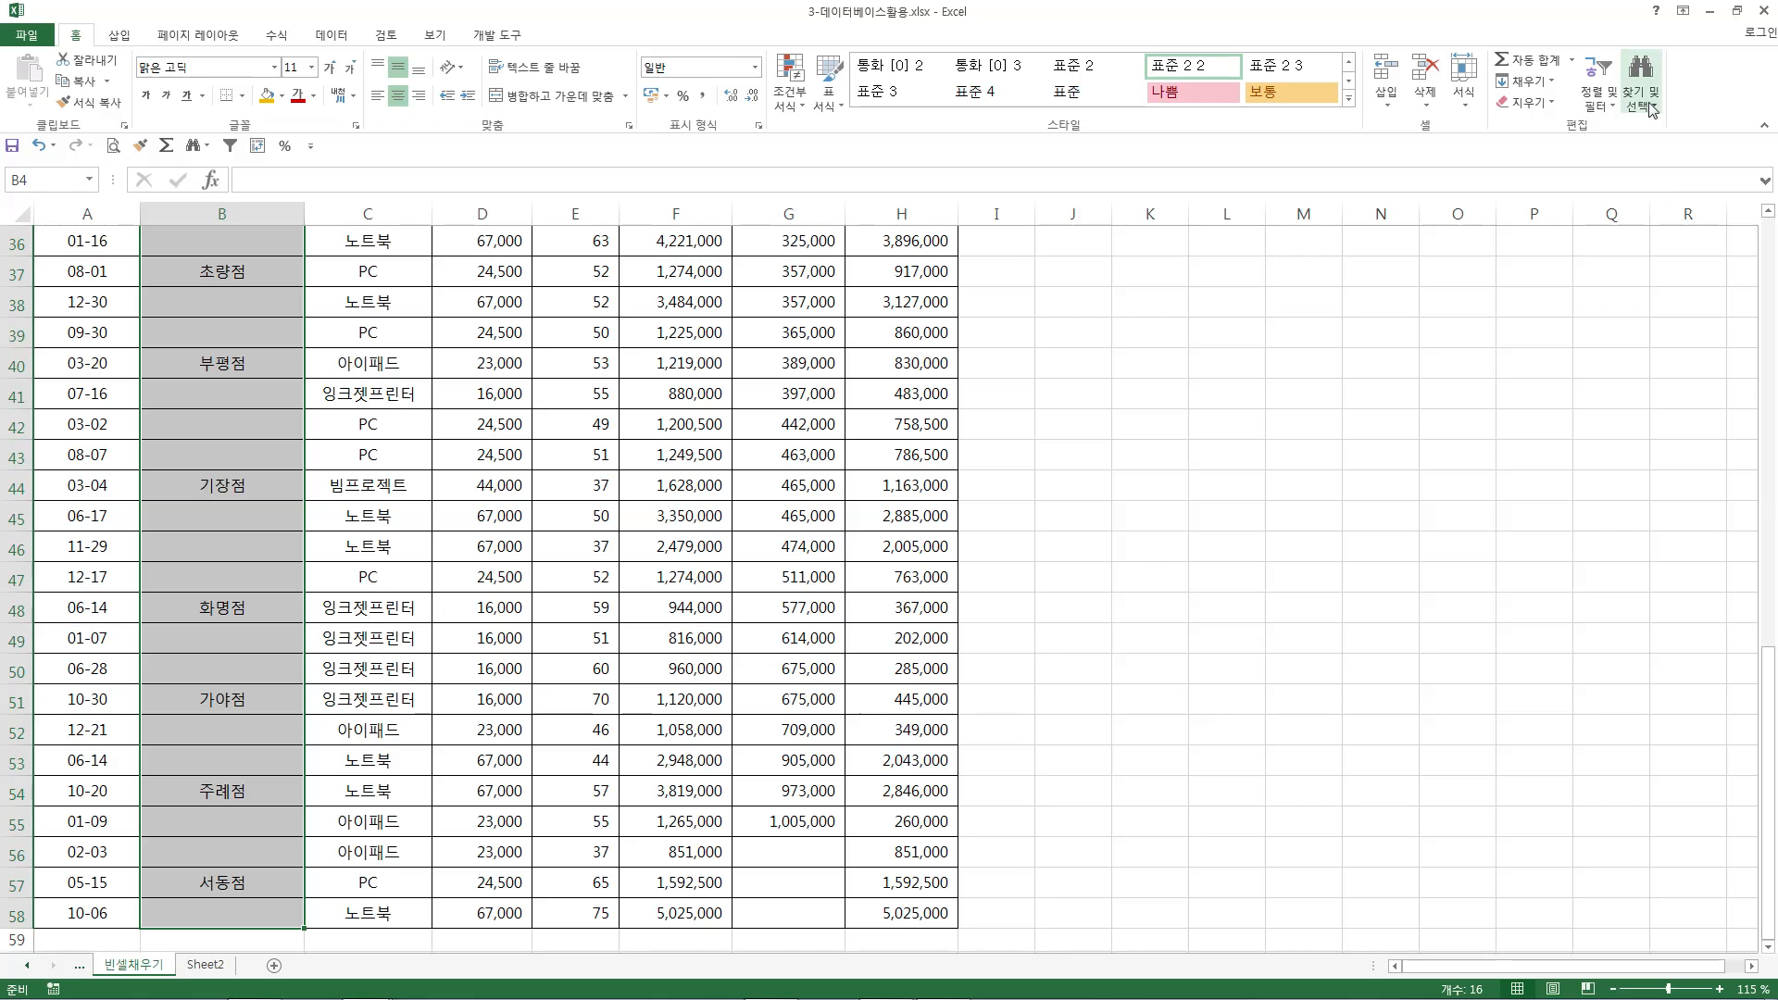
pyautogui.click(1504, 185)
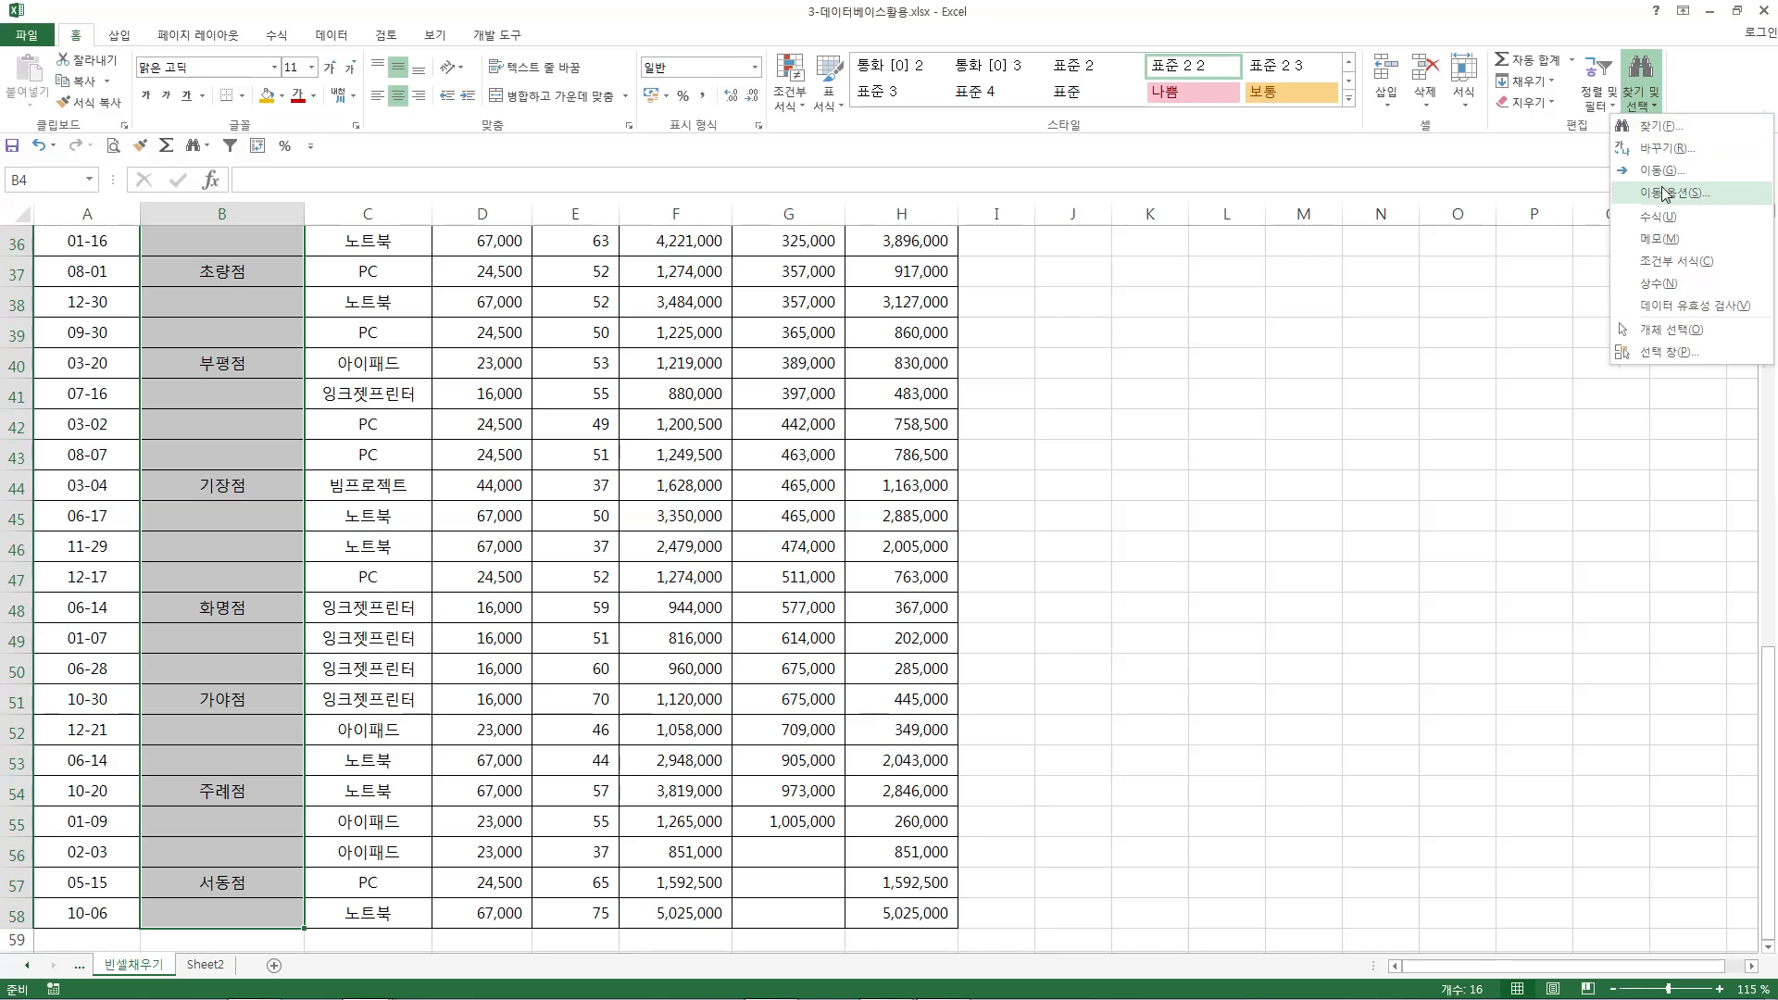
pyautogui.click(1665, 193)
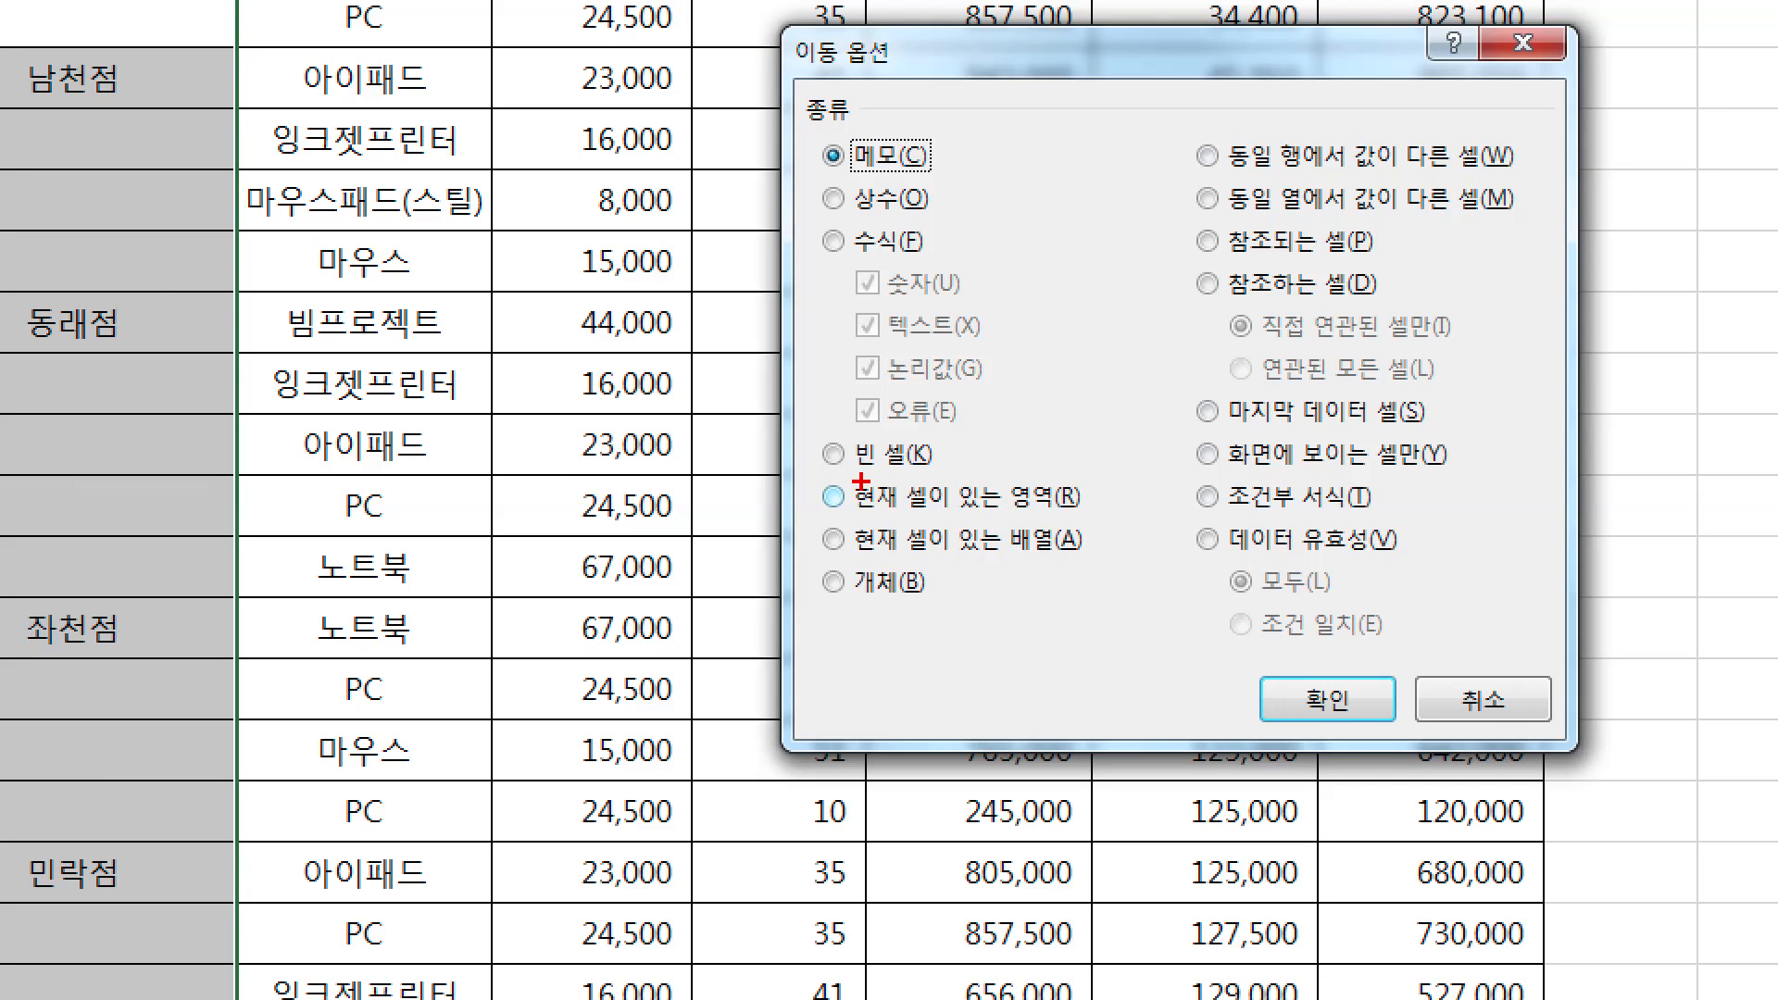
pyautogui.moveTo(860, 481); pyautogui.dragTo(905, 471)
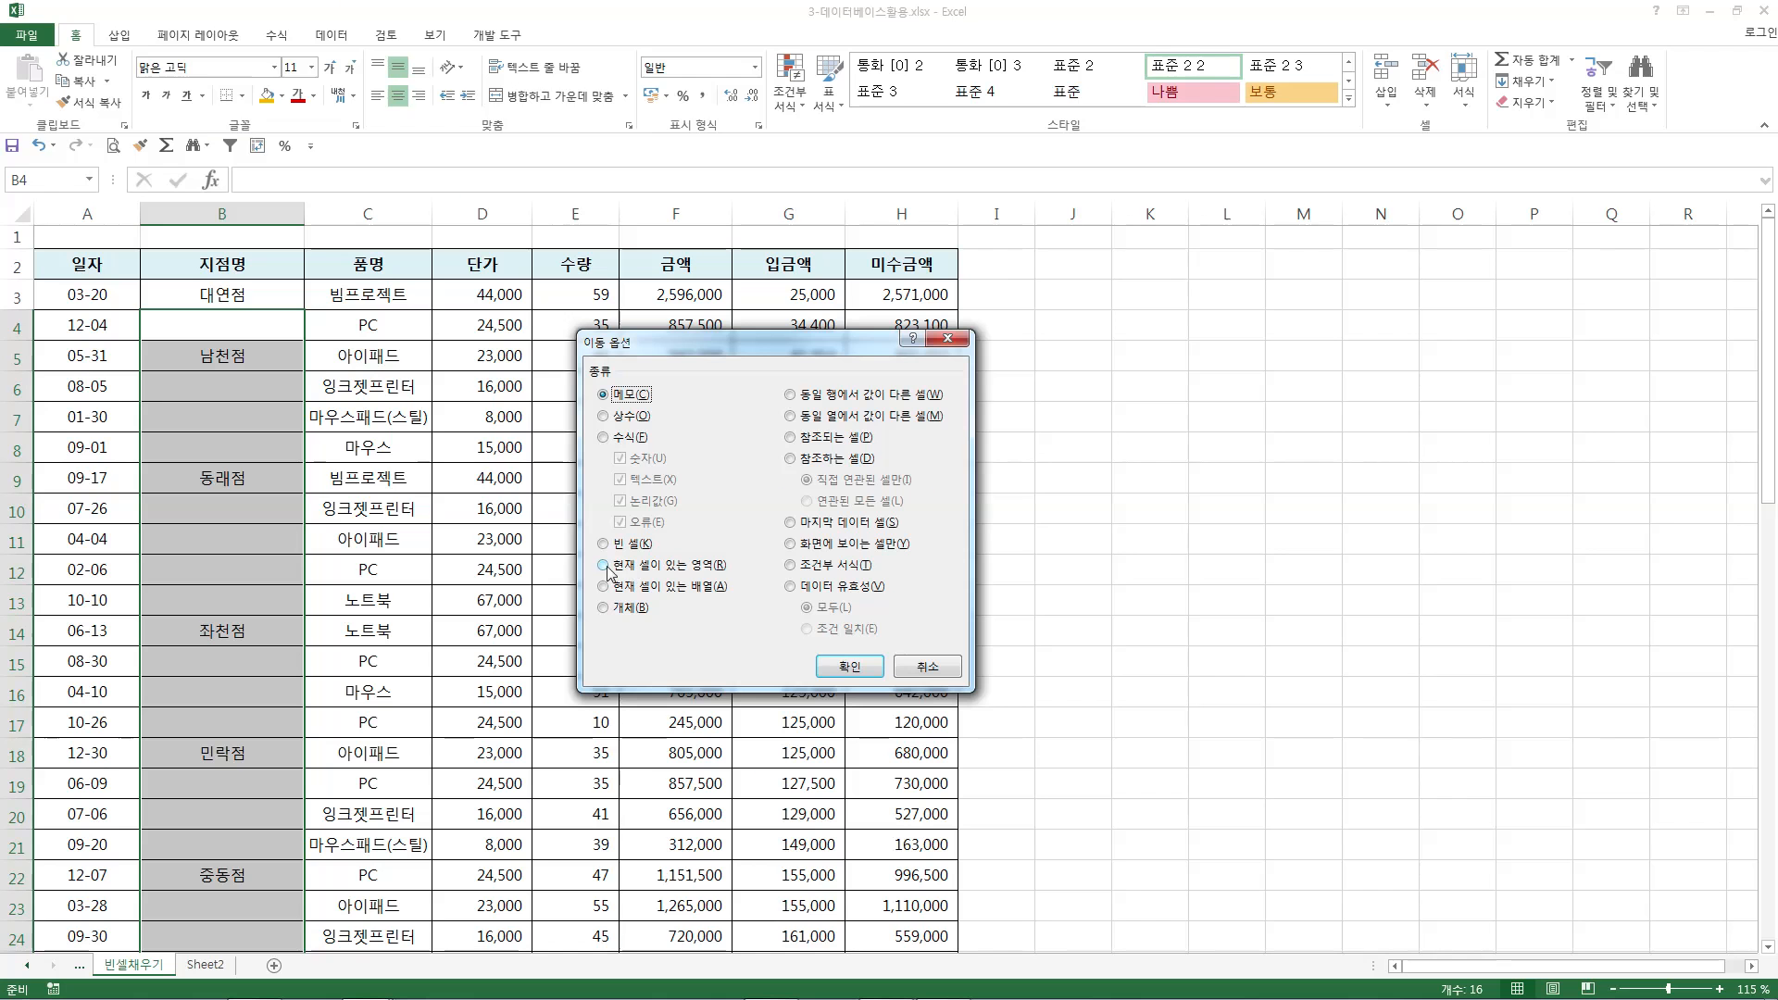
pyautogui.click(892, 454)
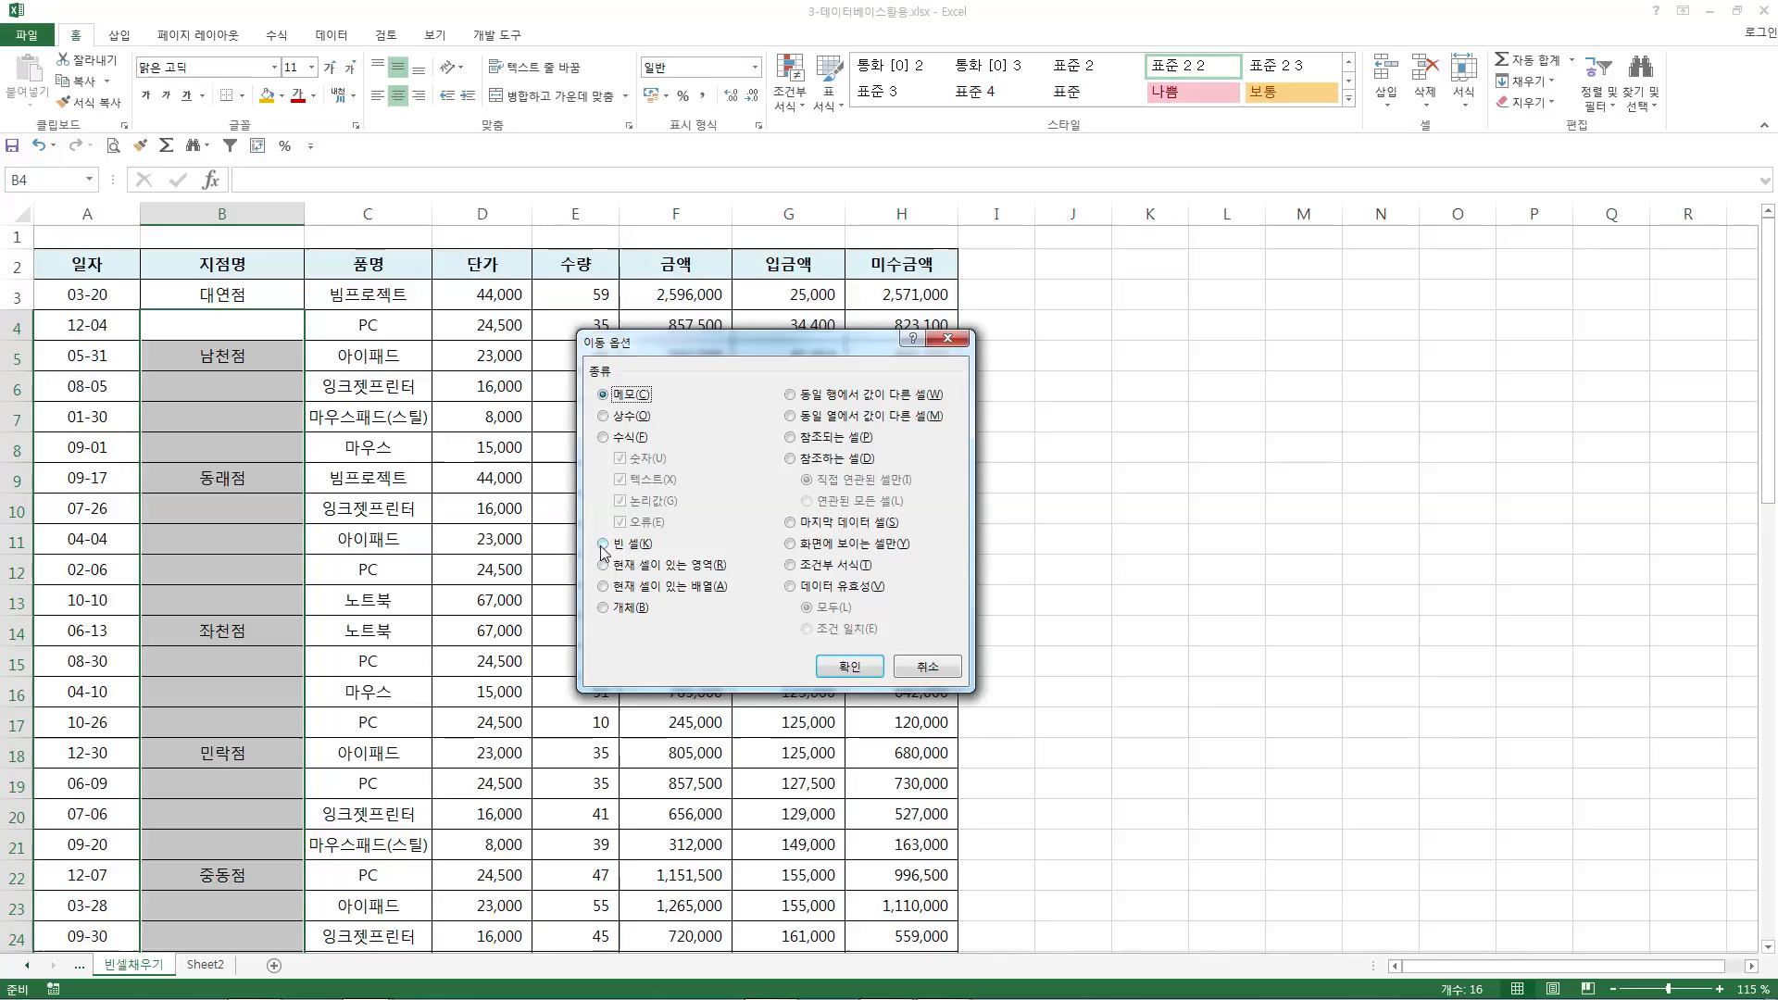
pyautogui.click(845, 667)
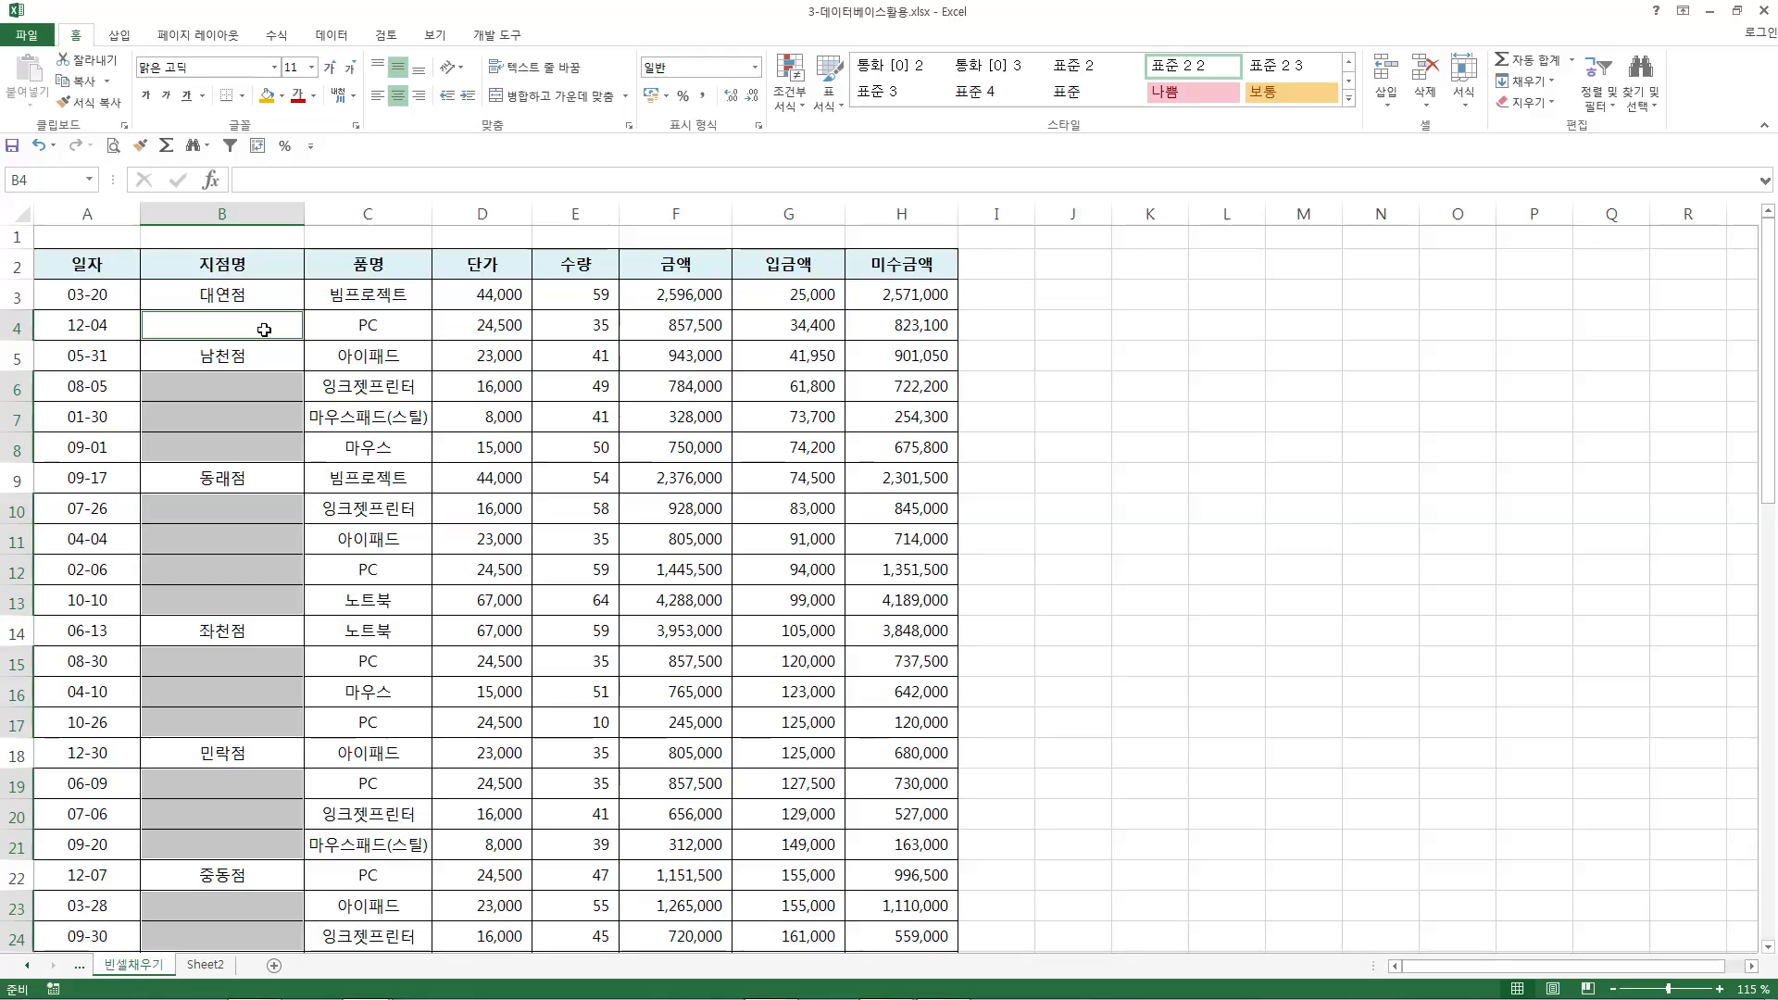
# Enter =B3 into all selected blank 지점명 cells in a single entry and check the formula in B6.
pyautogui.write('=')
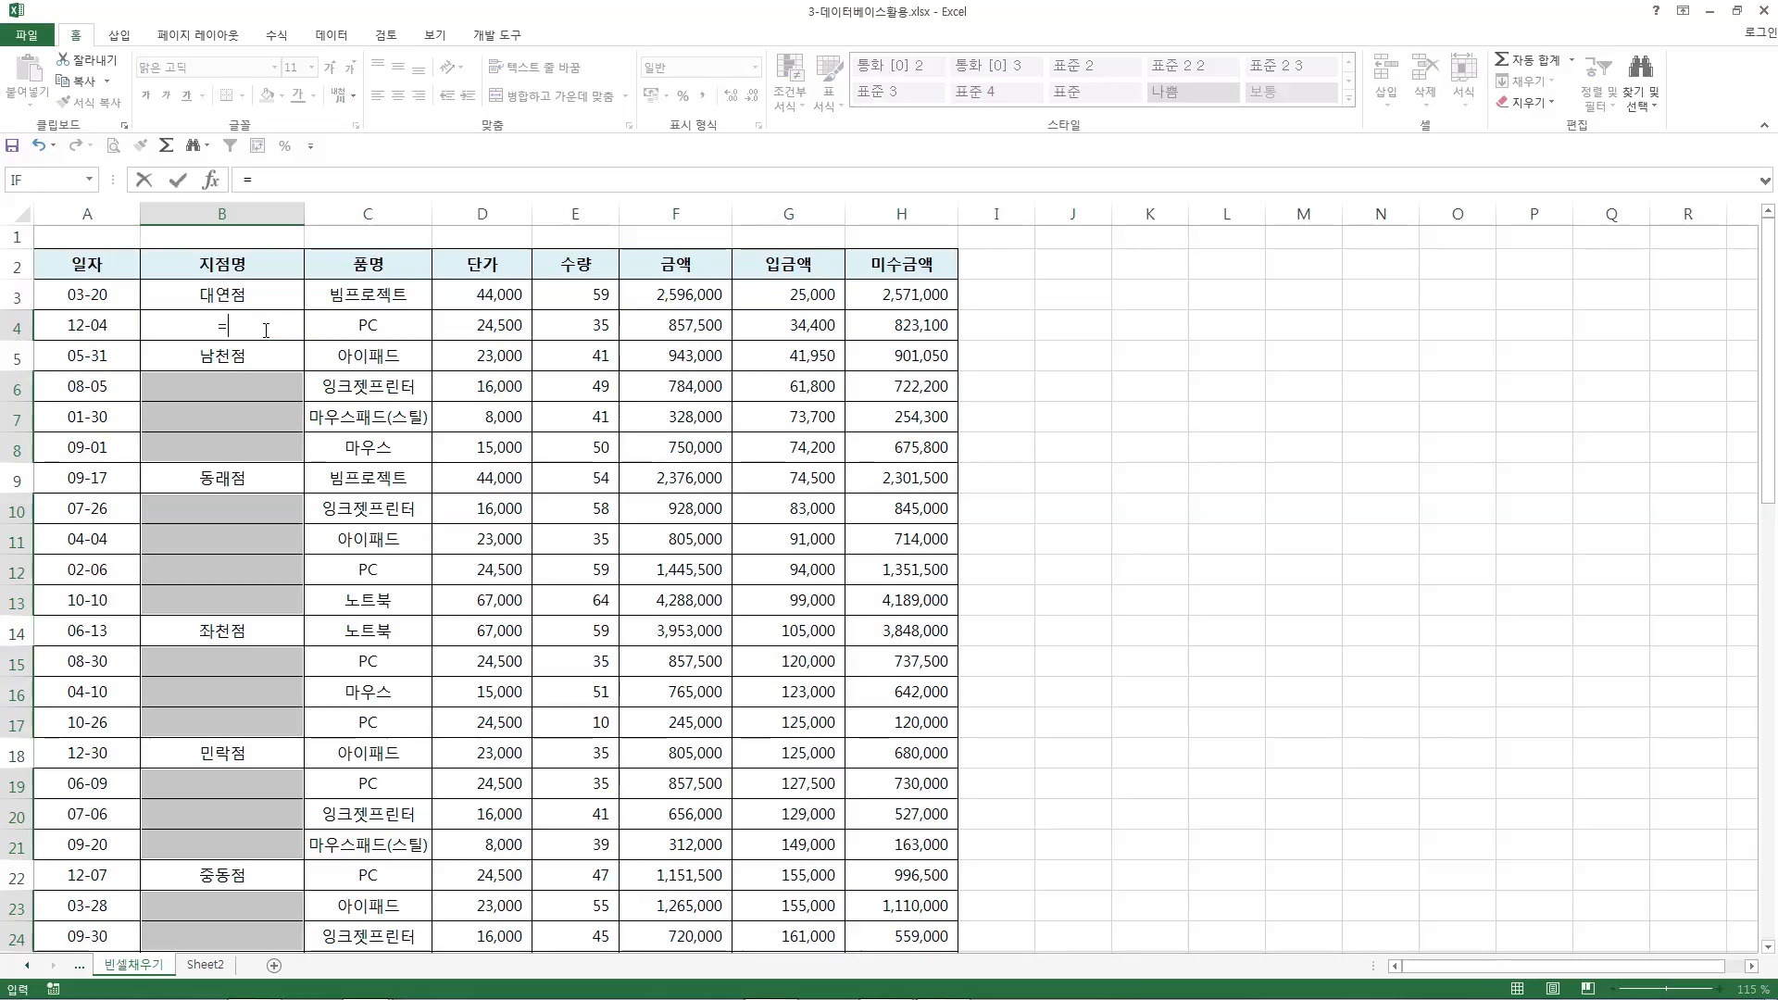
pyautogui.click(247, 292)
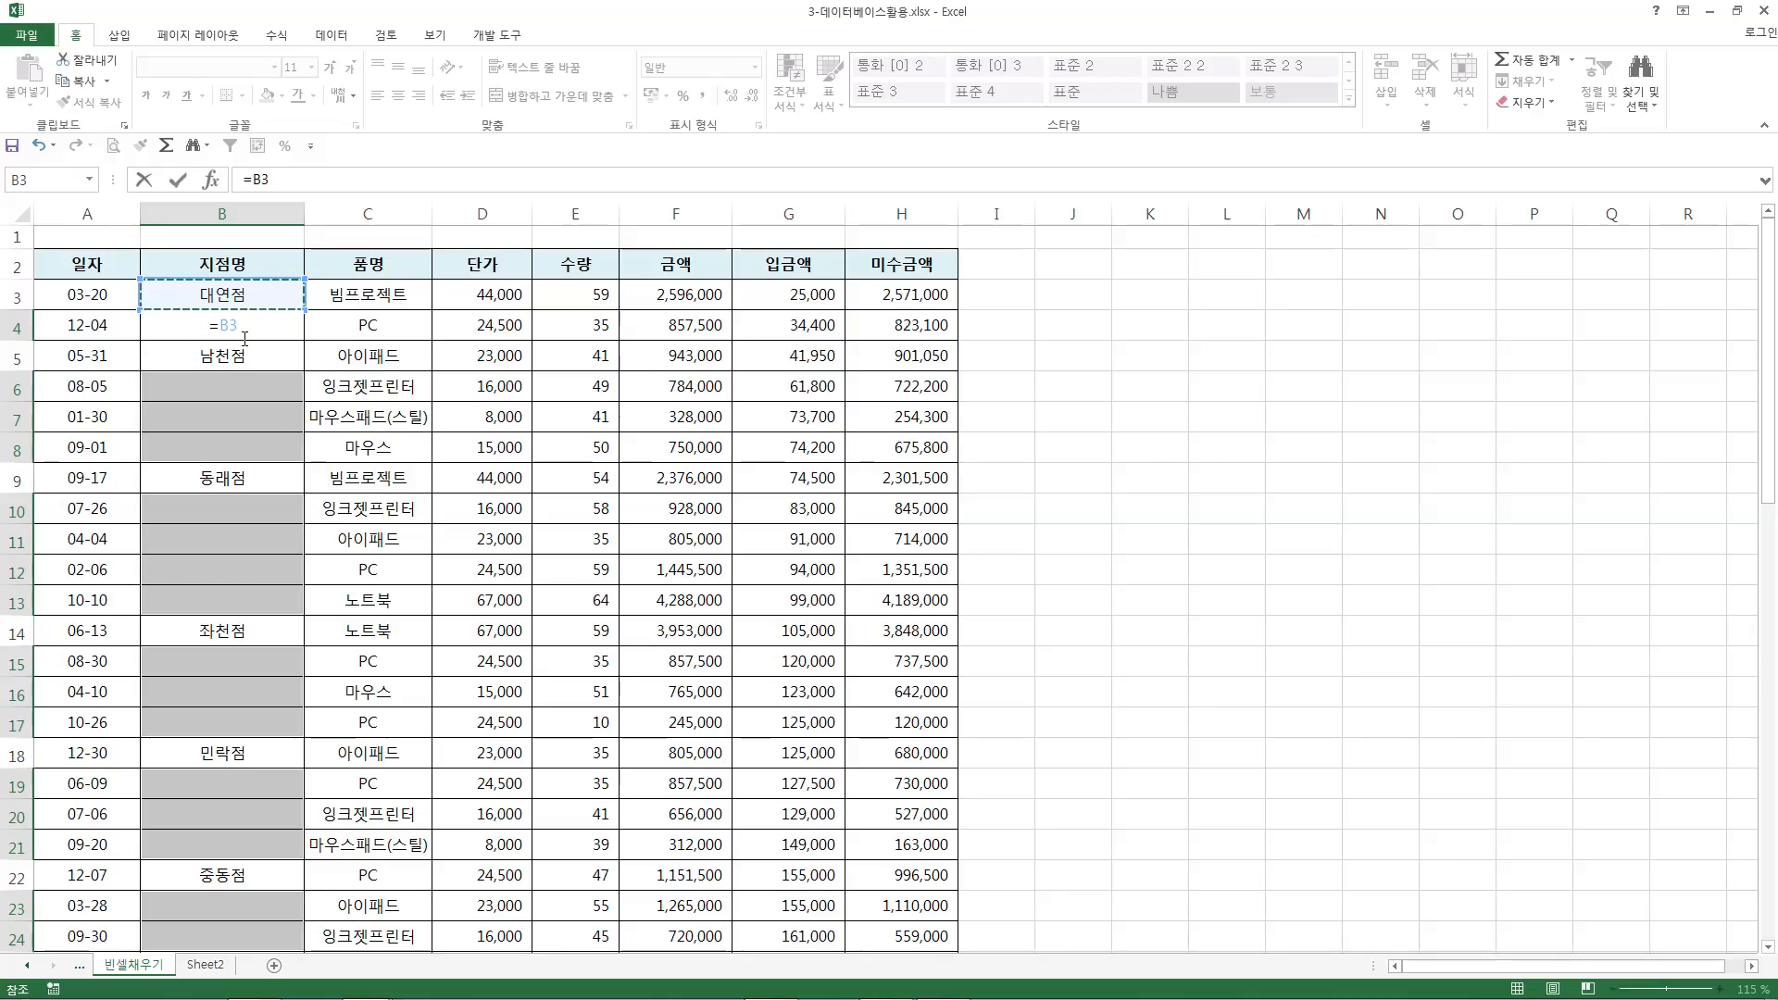
pyautogui.hotkey('ctrl', 'Return')
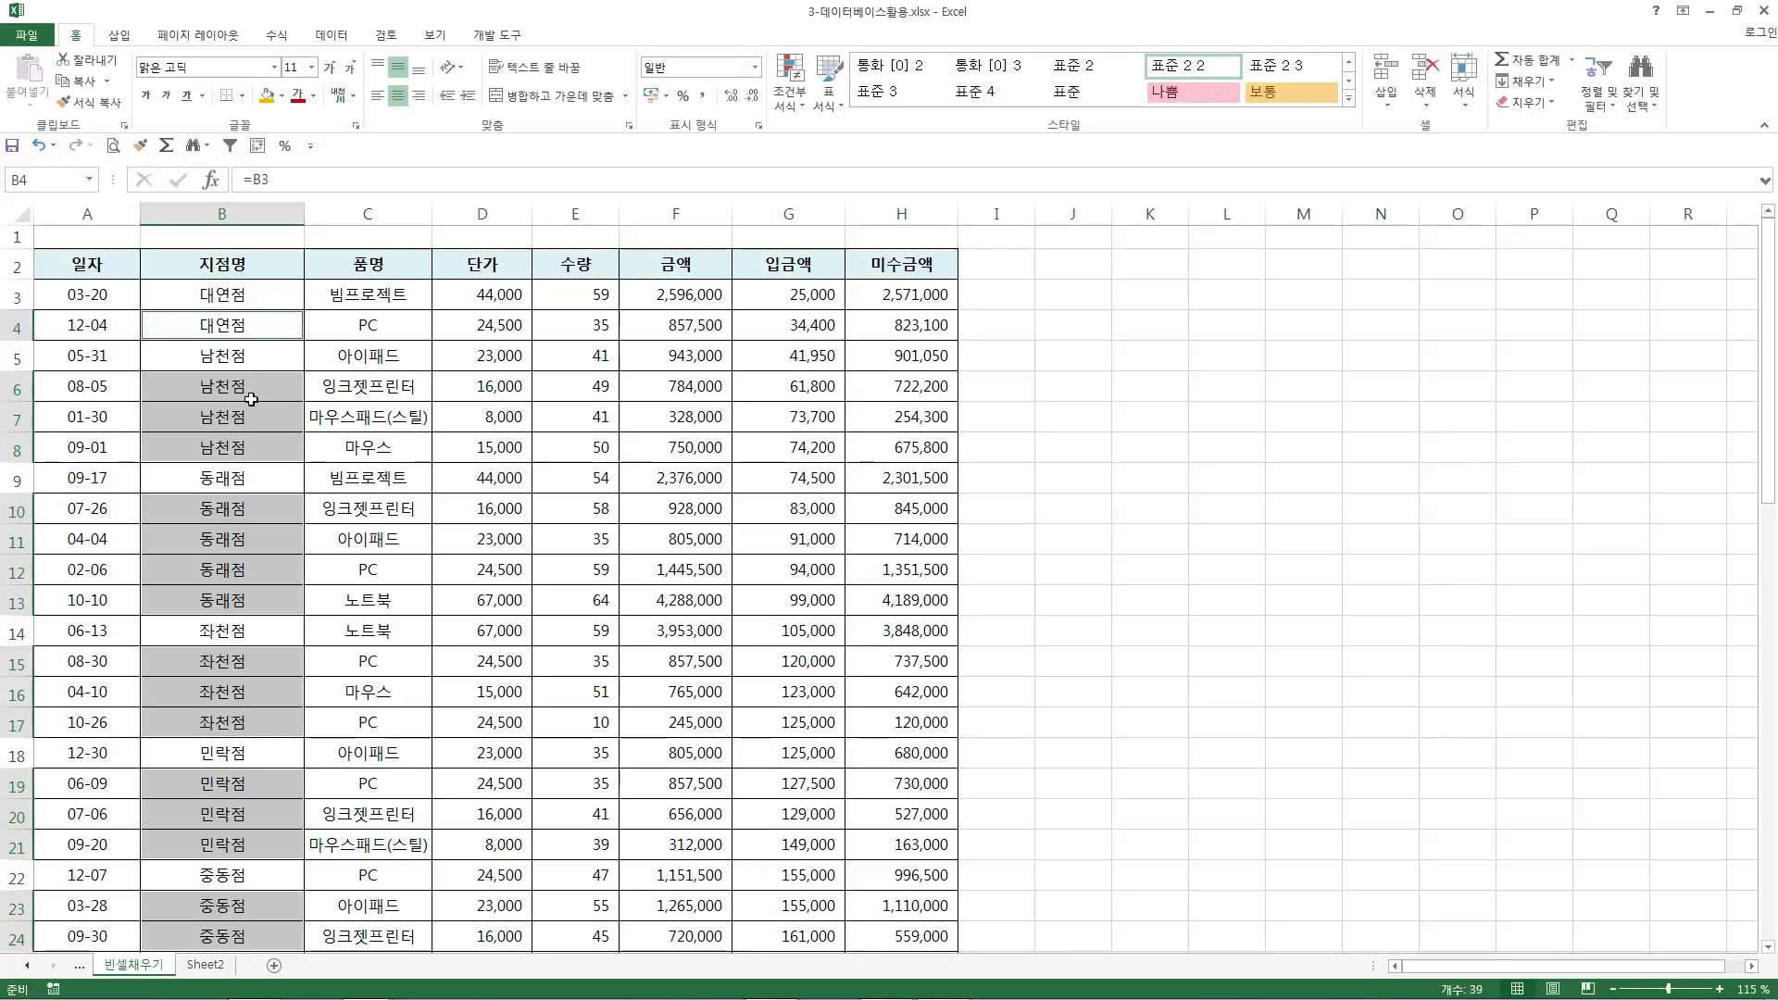
pyautogui.click(279, 396)
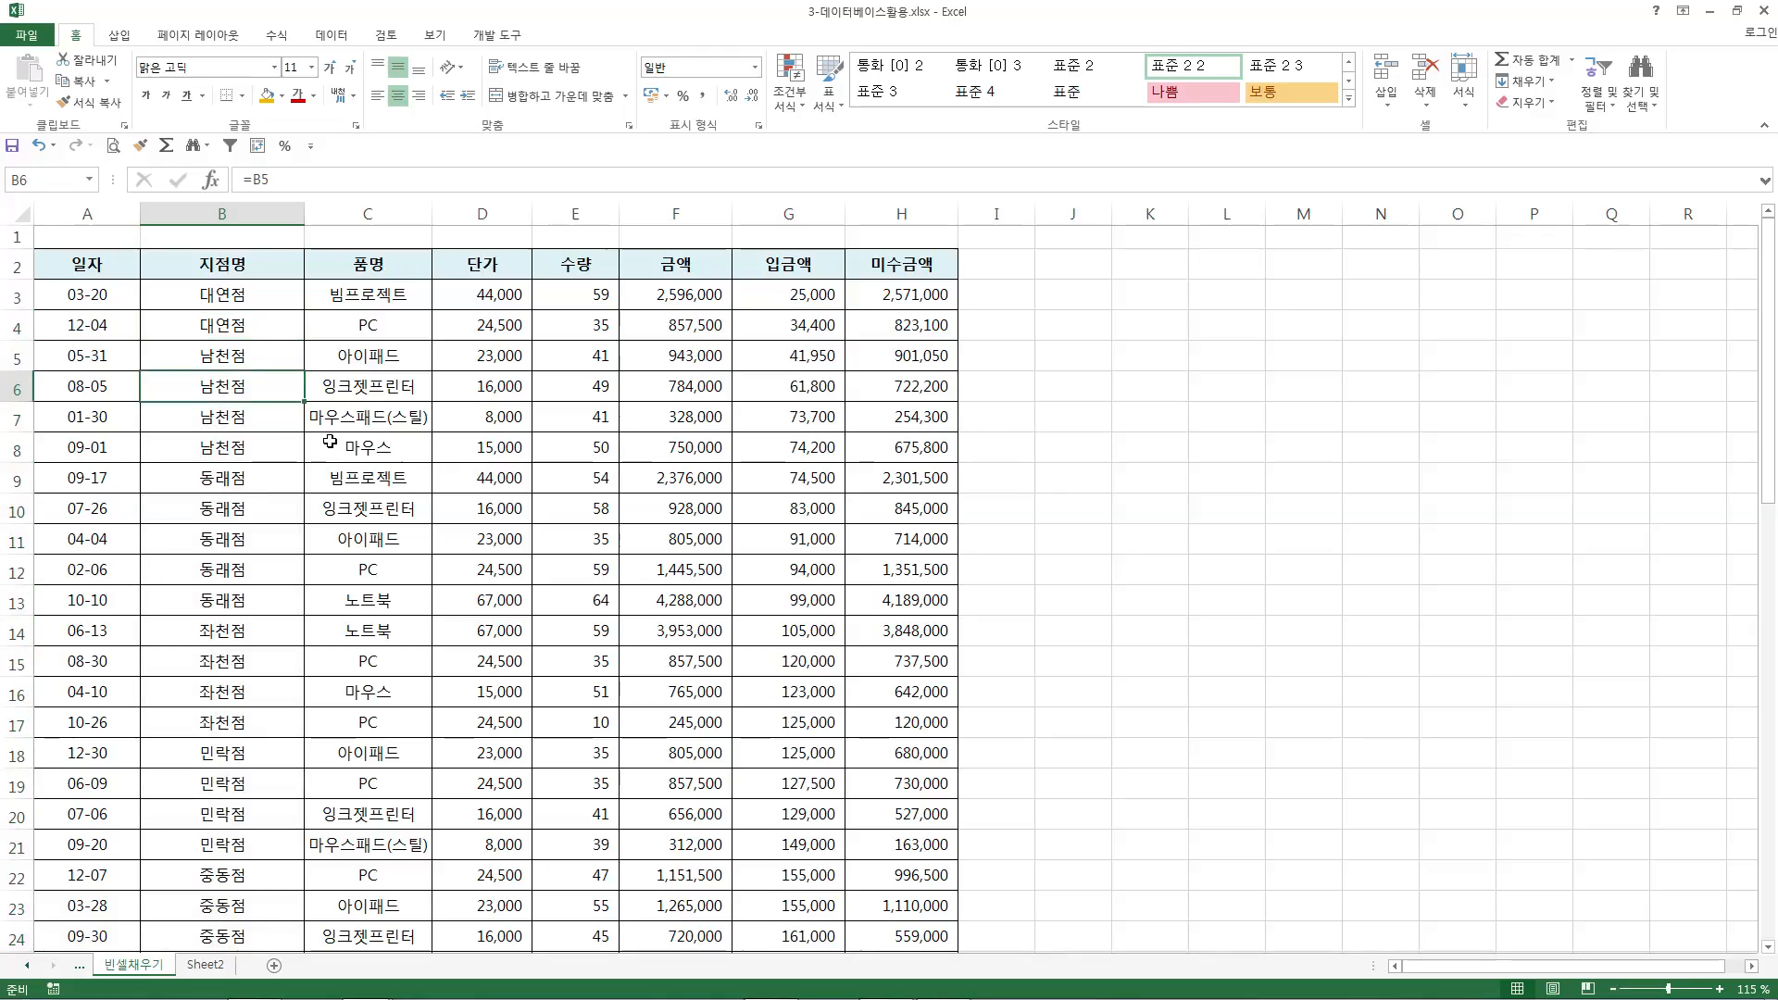